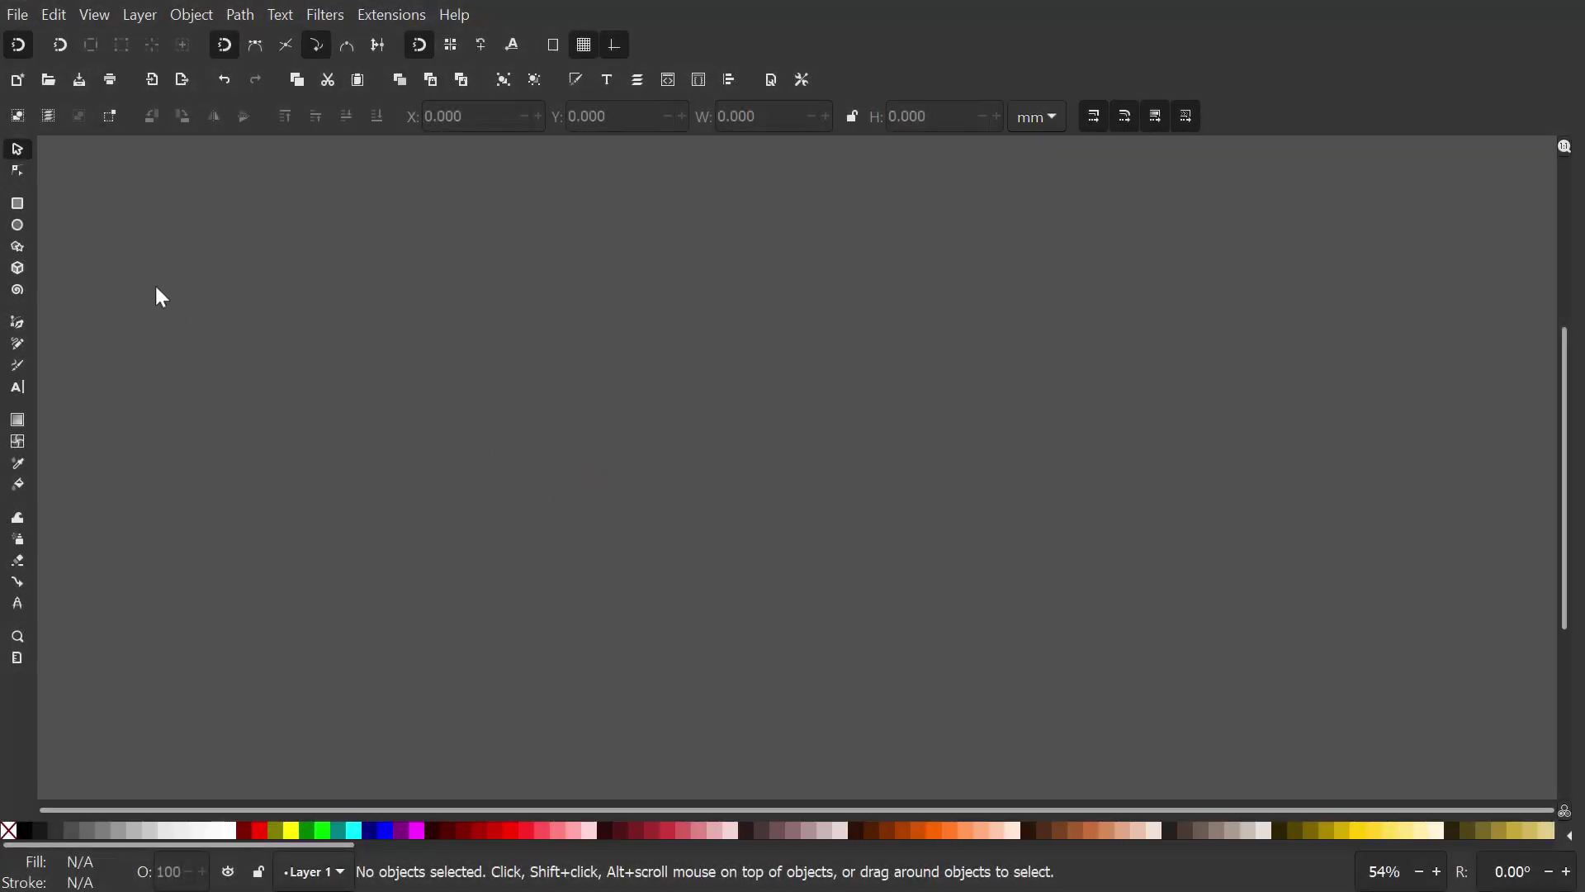
Draw a large red circle on the canvas with the Ellipse tool, then return to the Selector.
{"action": "left_click", "coordinate": [20, 225]}
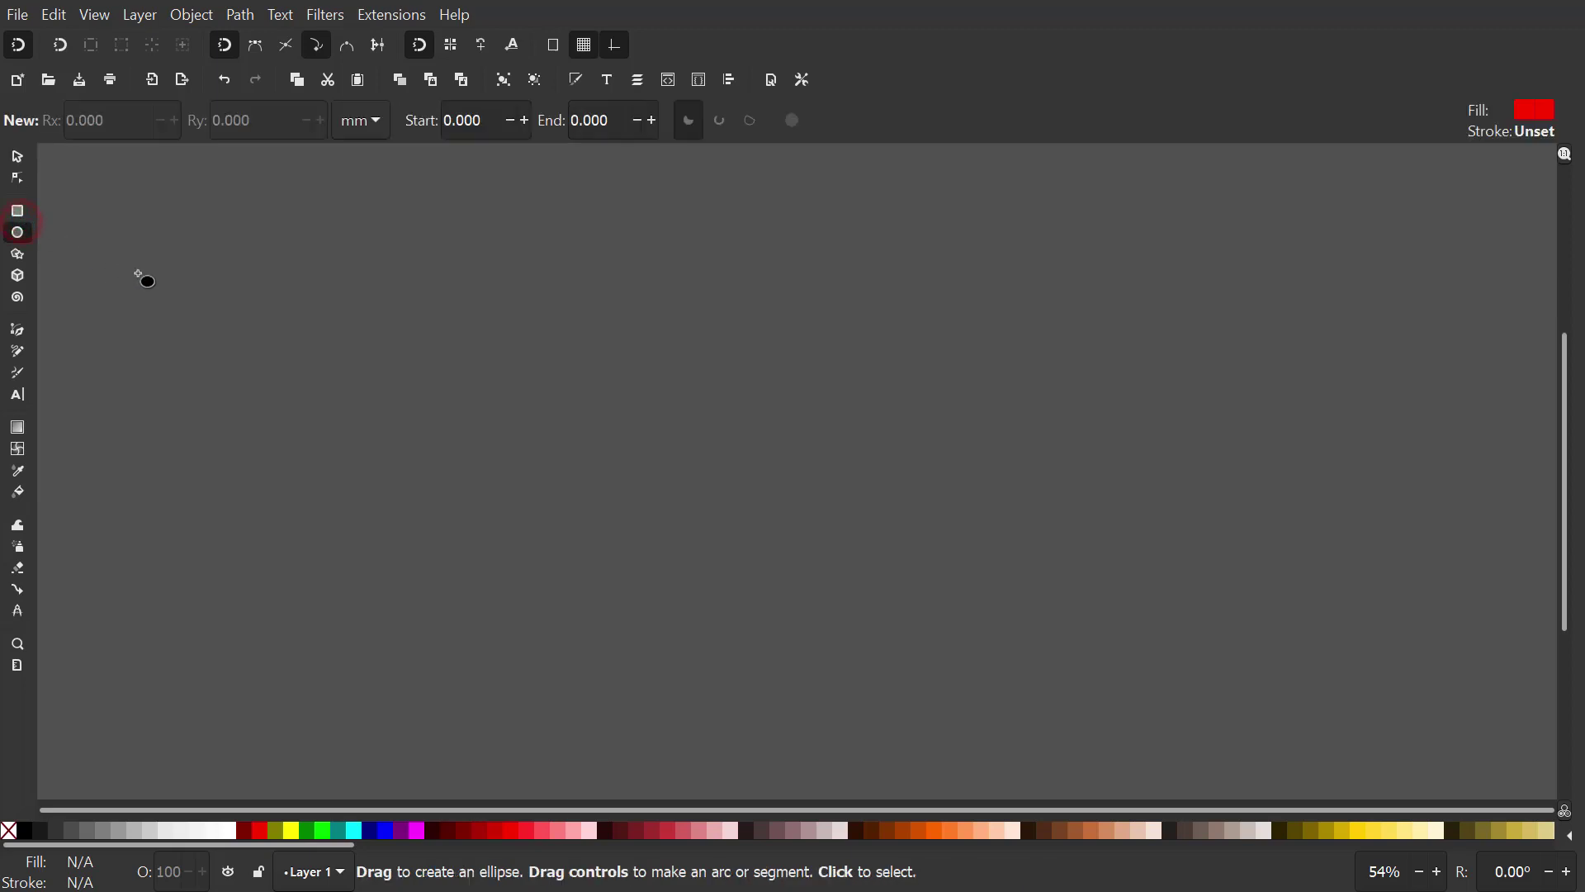
{"action": "left_click_drag", "start_coordinate": [485, 423], "coordinate": [691, 636]}
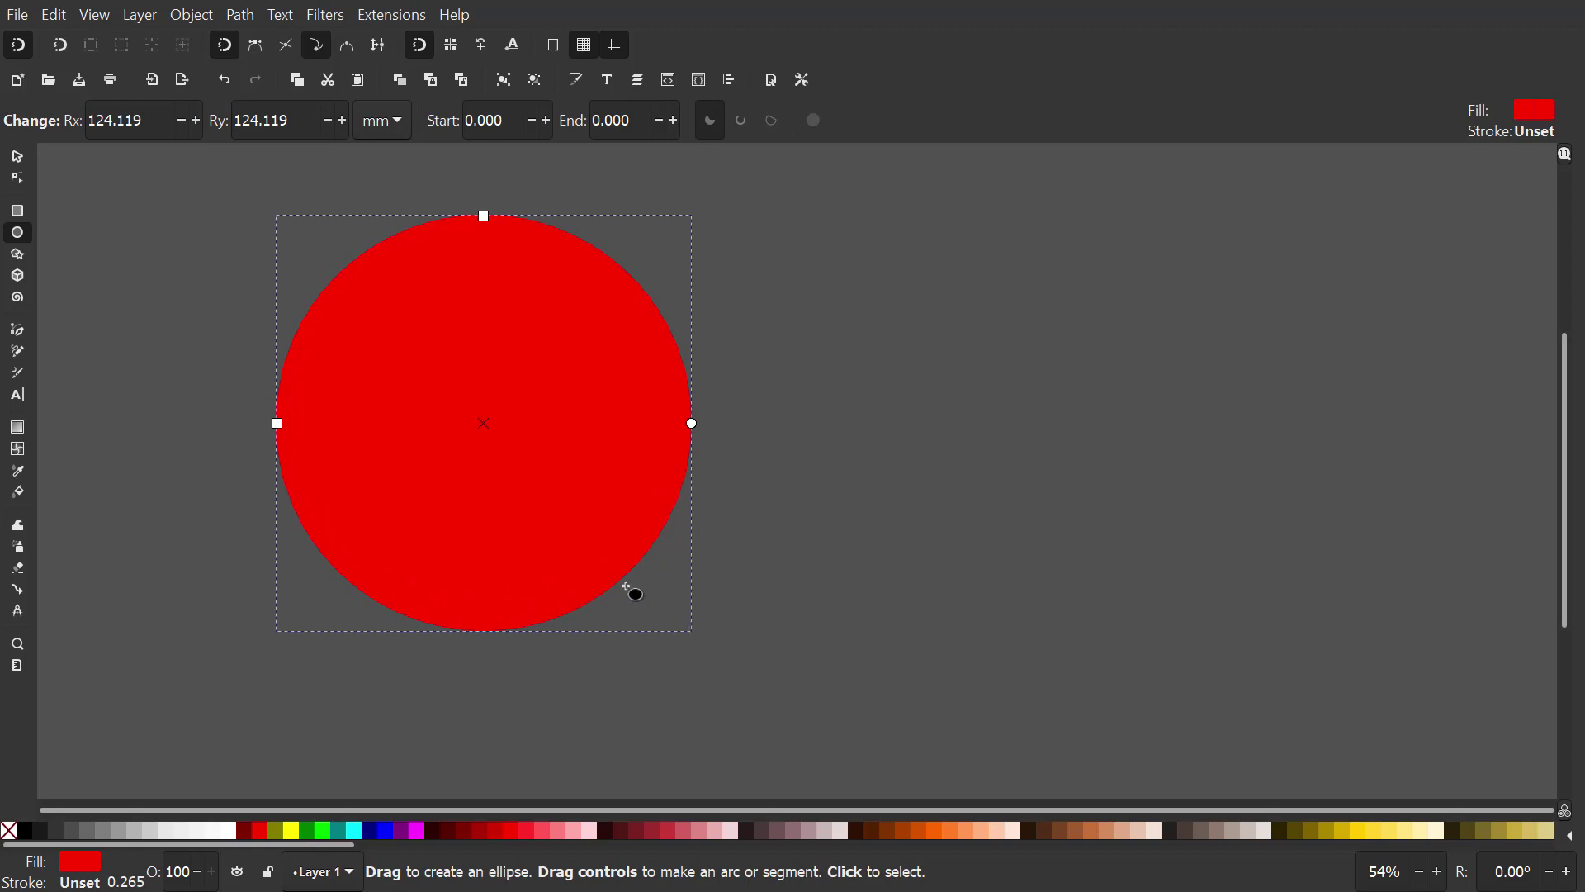
{"action": "left_click", "coordinate": [17, 157]}
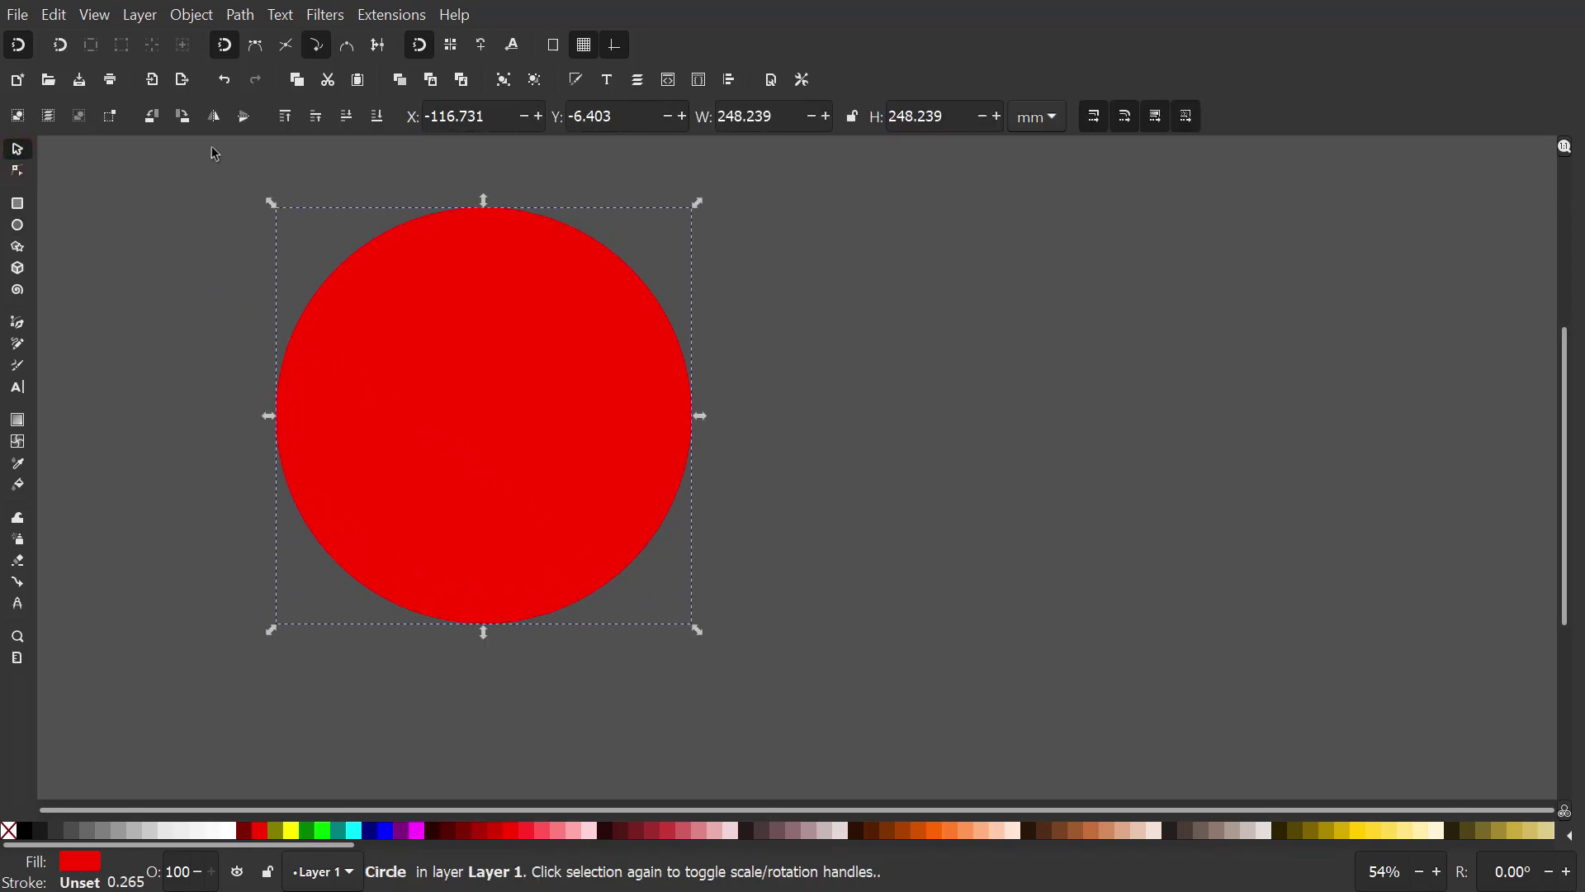
Lock proportions, set the circle's width to 100 mm, and zoom to the selection.
{"action": "left_click", "coordinate": [851, 120]}
{"action": "left_click", "coordinate": [785, 122]}
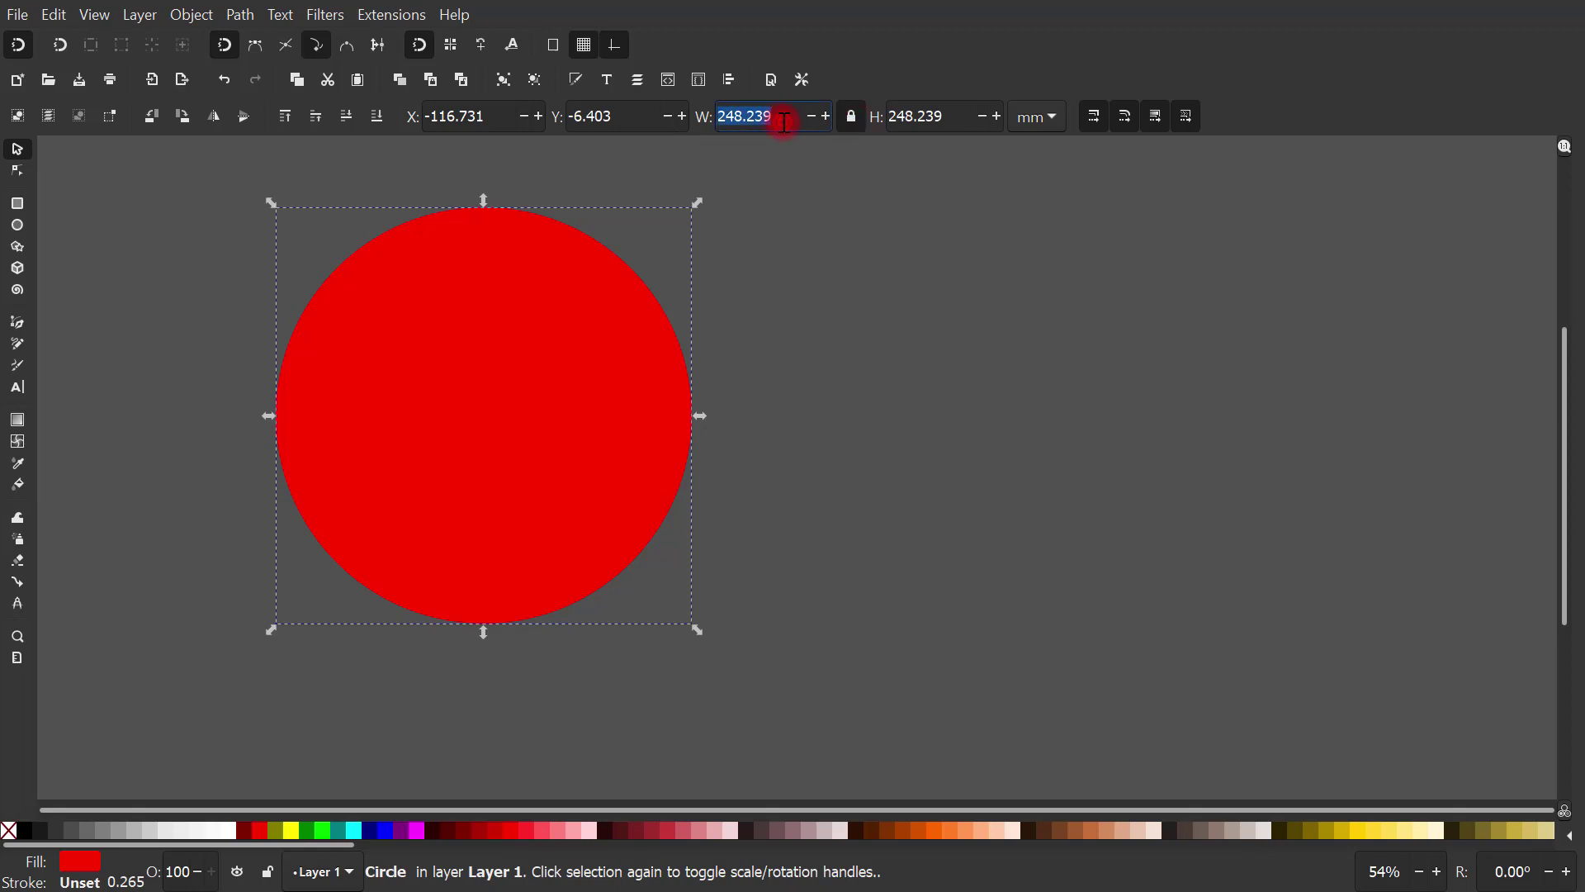
{"action": "type", "text": "100"}
{"action": "key", "text": "Return"}
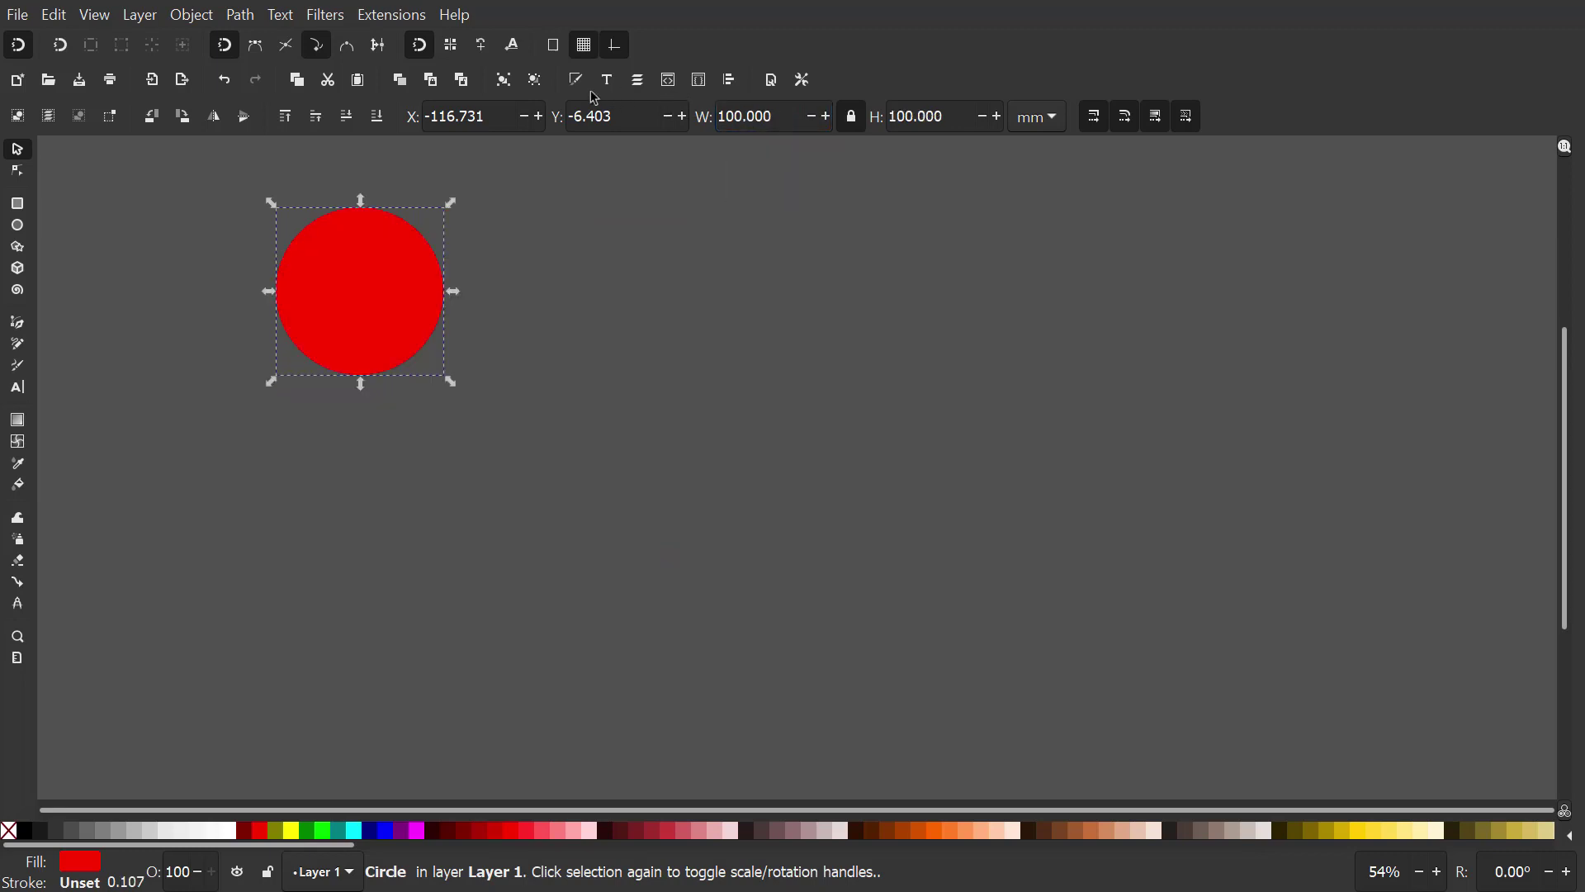
{"action": "left_click", "coordinate": [94, 16]}
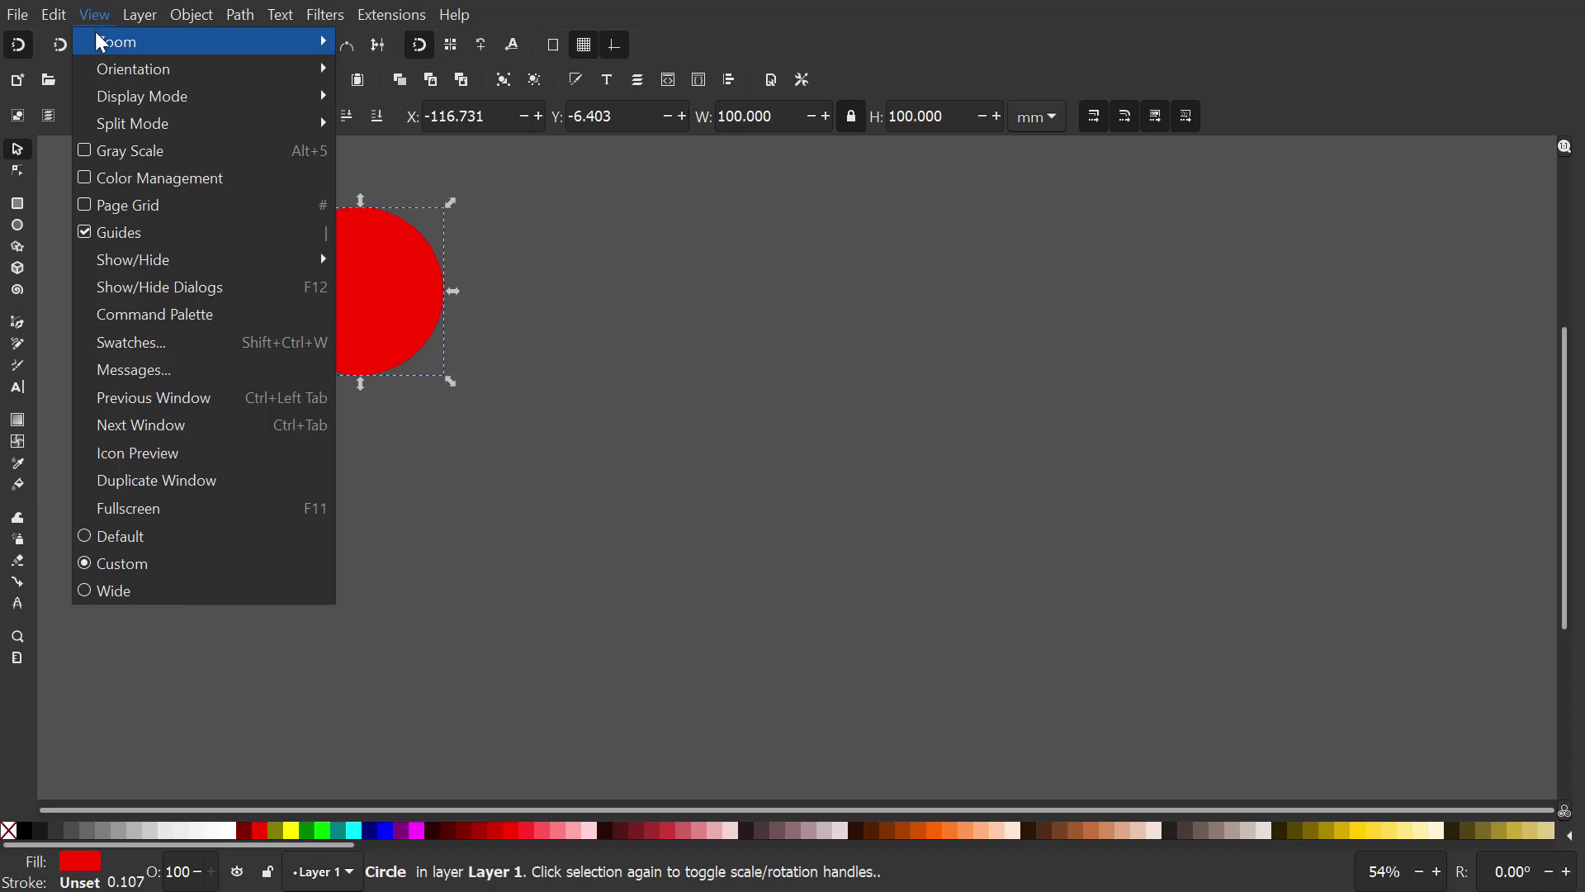
{"action": "mouse_move", "coordinate": [116, 42]}
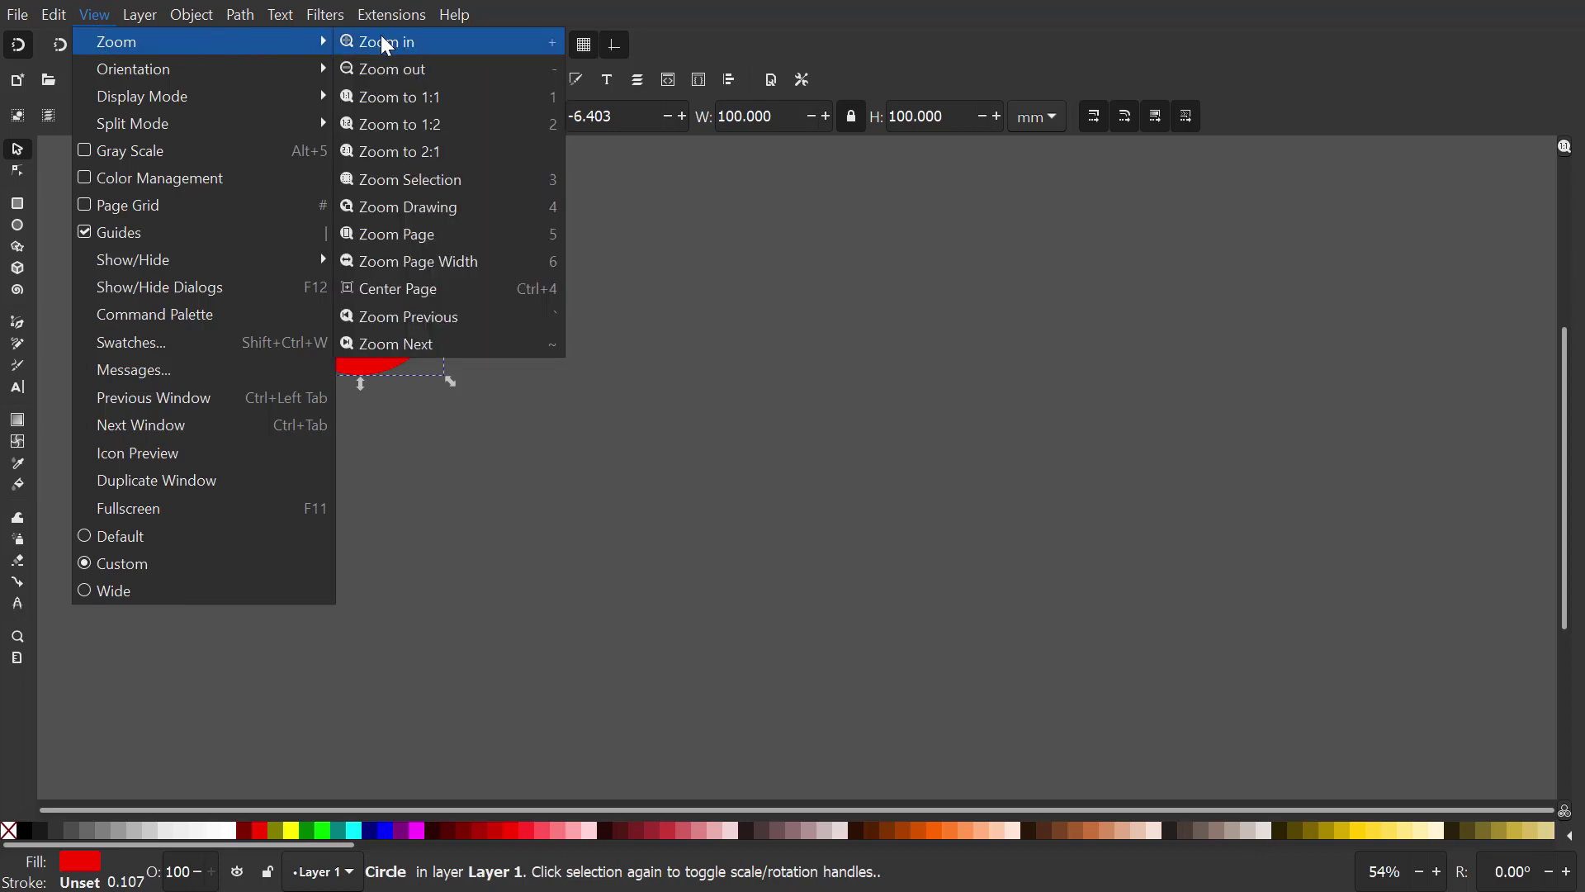
{"action": "left_click", "coordinate": [397, 181]}
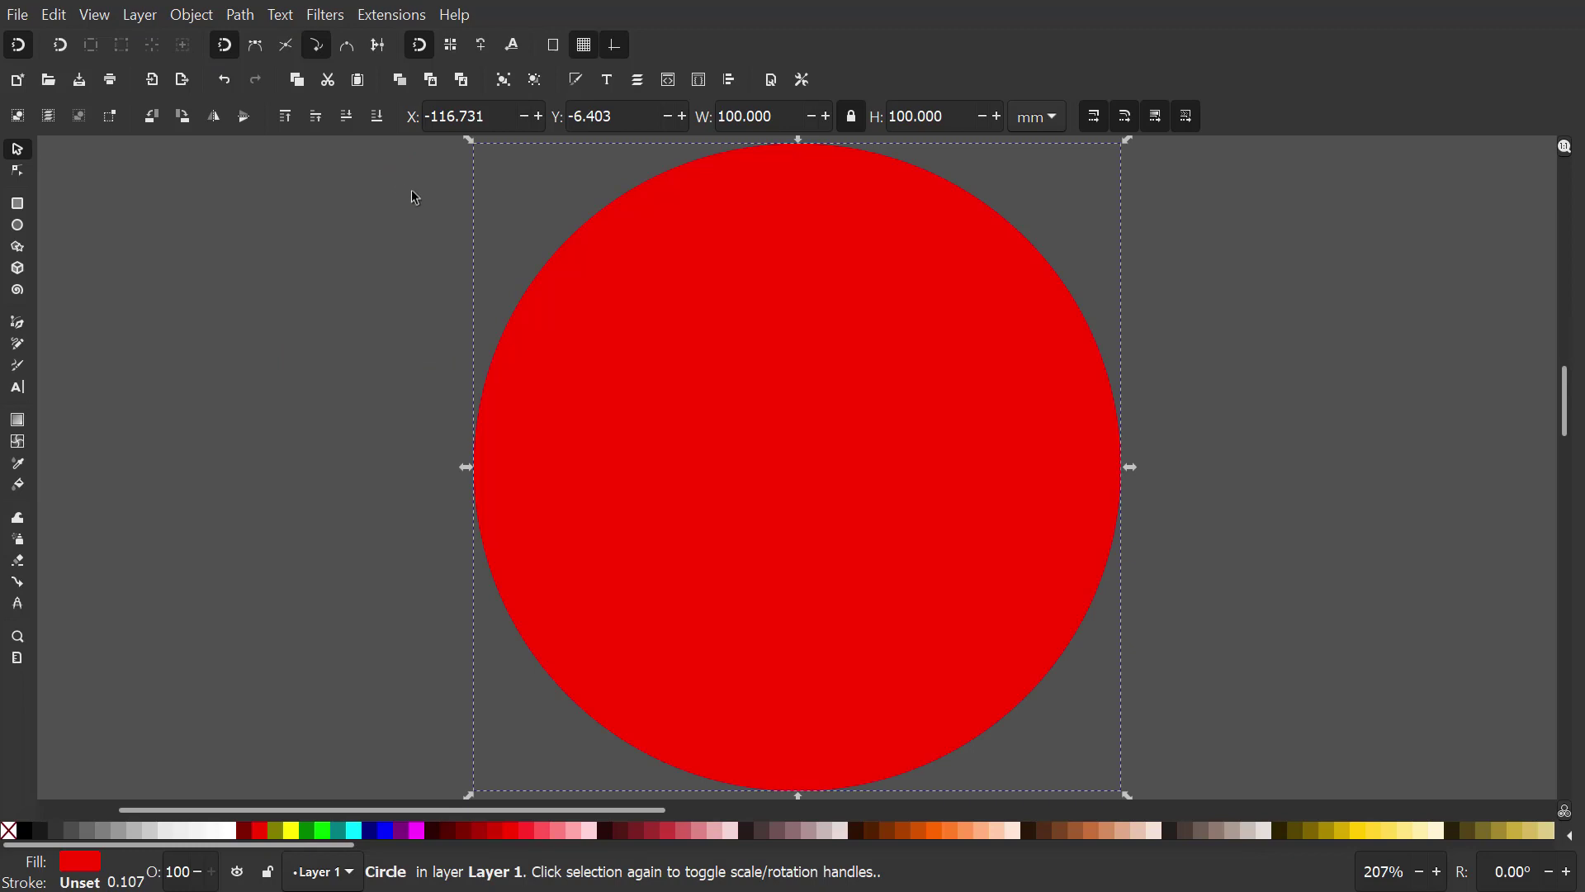
Duplicate the red circle and set the copy's width to 45 mm.
{"action": "right_click", "coordinate": [577, 337]}
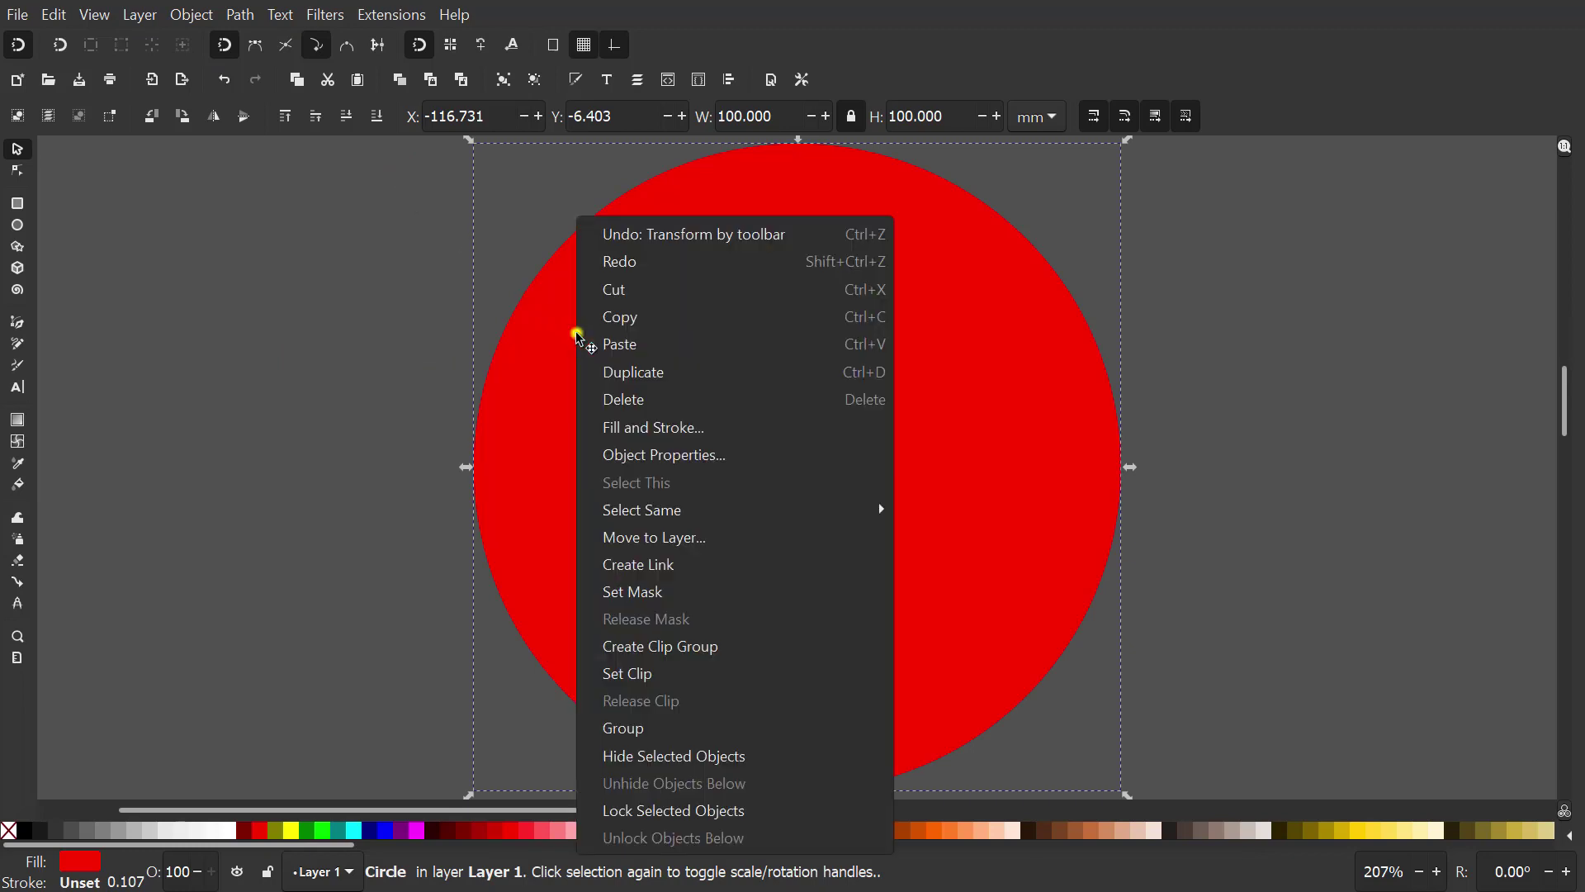
{"action": "left_click", "coordinate": [600, 371]}
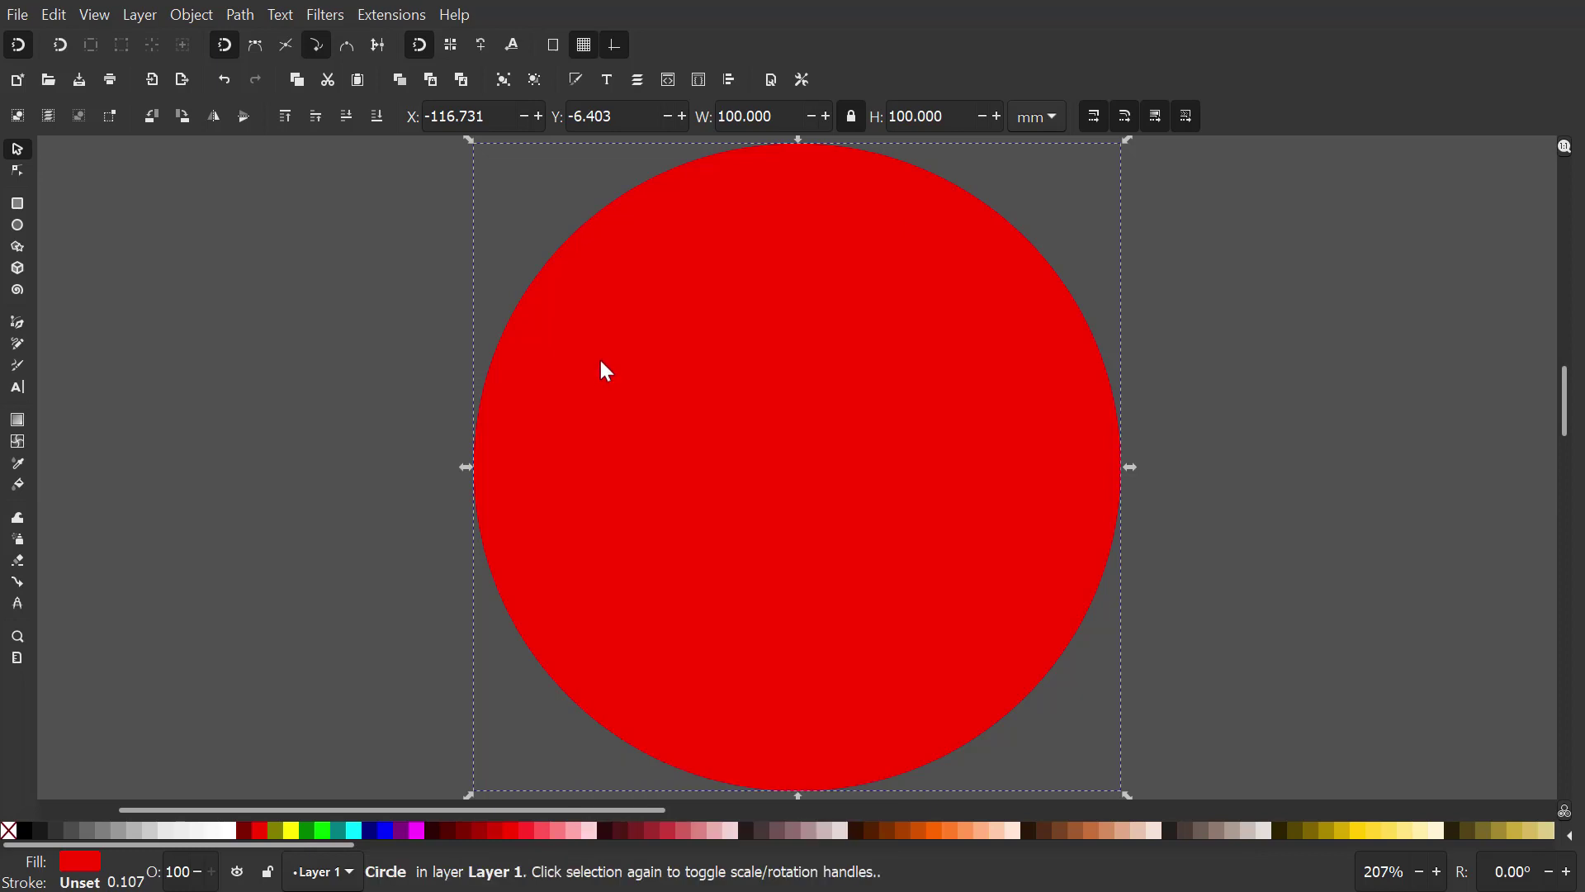
{"action": "double_click", "coordinate": [749, 118]}
{"action": "type", "text": "45"}
{"action": "key", "text": "Return"}
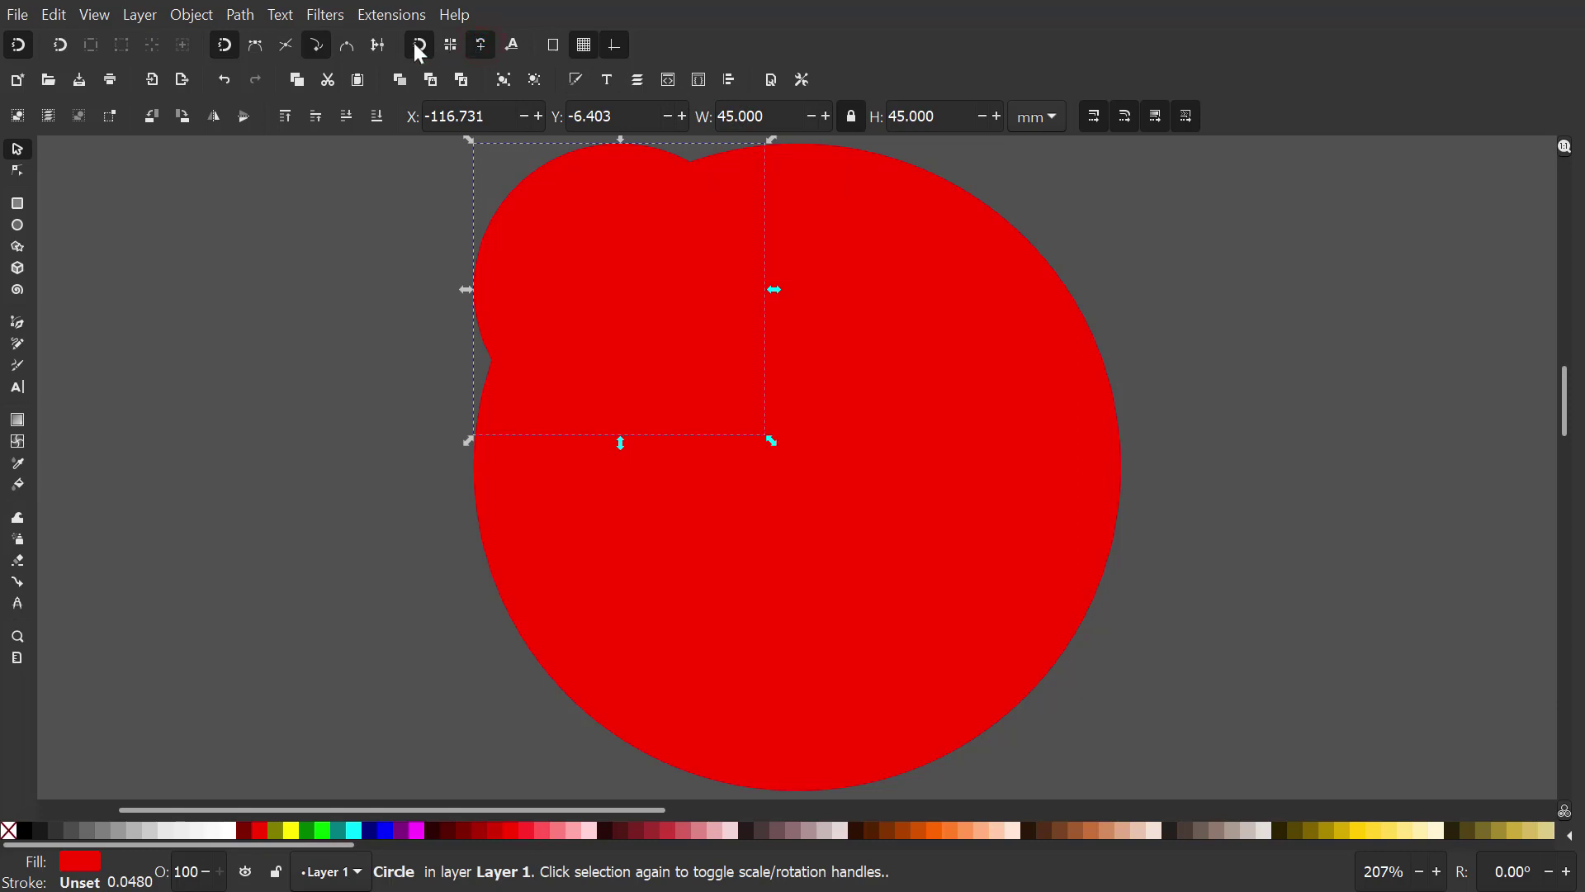
Enable snapping, fill the copy light grey-white from the google_chrome palette, and snap it to the red circle's centre.
{"action": "left_click", "coordinate": [348, 44]}
{"action": "left_click", "coordinate": [1568, 837]}
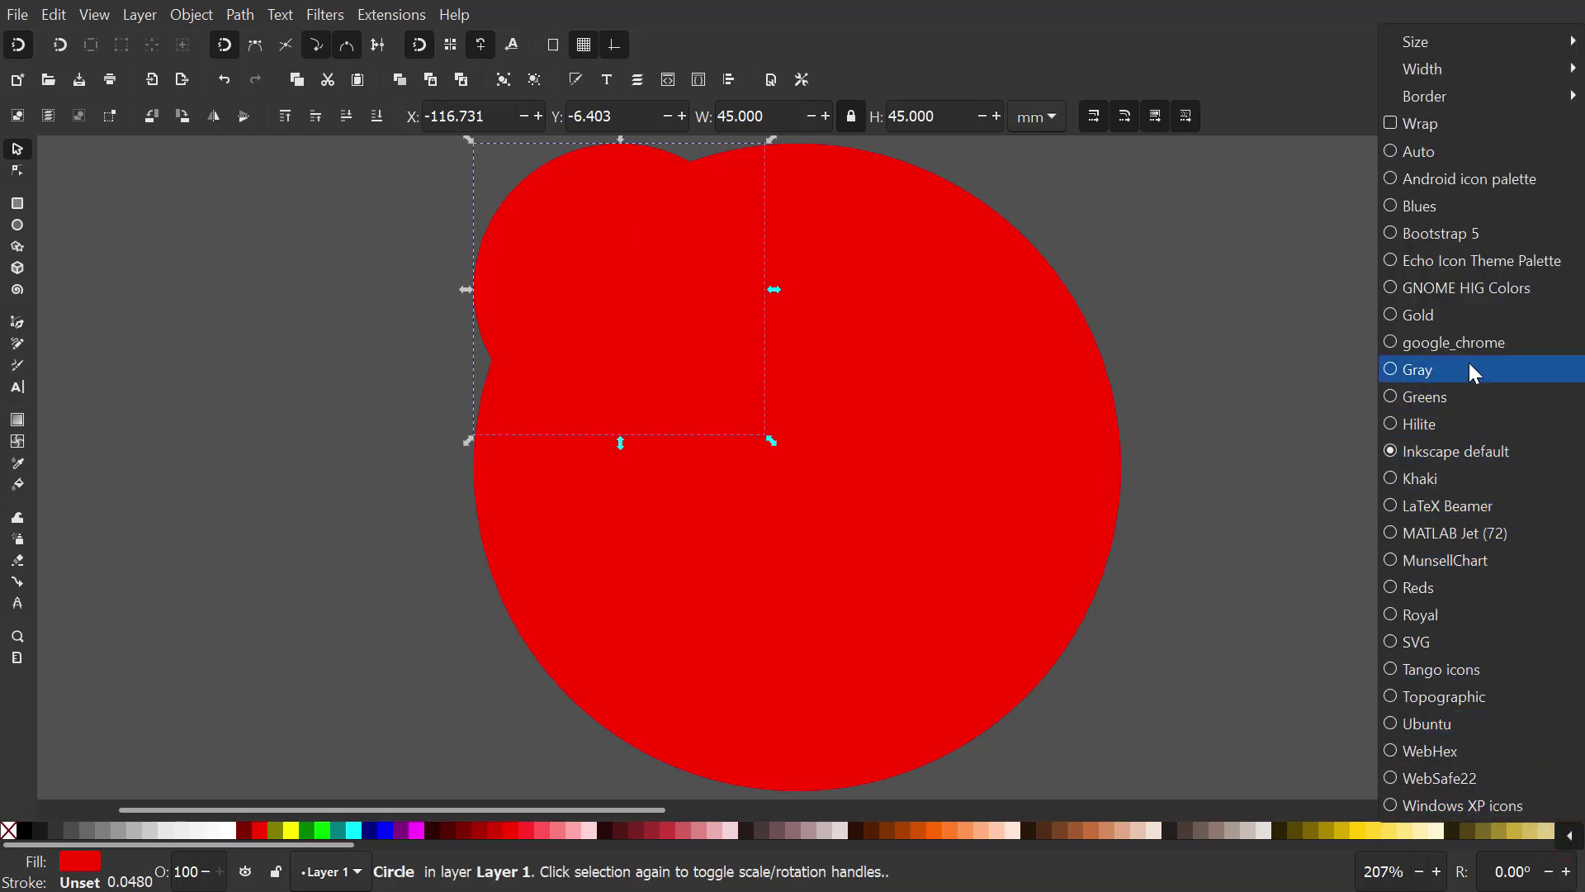
{"action": "left_click", "coordinate": [1463, 344]}
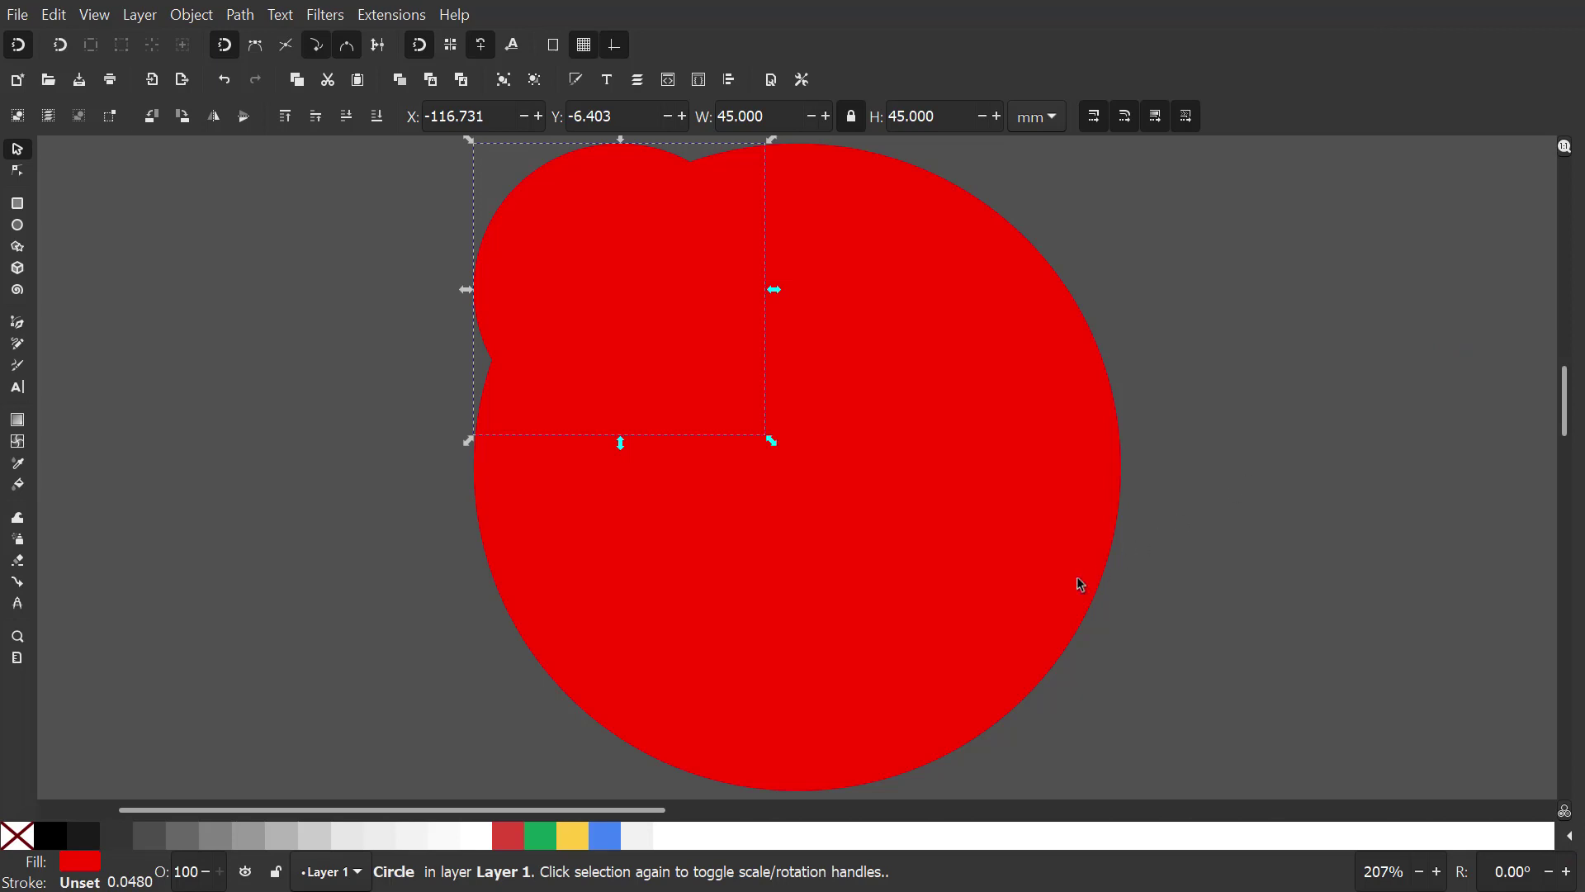
{"action": "left_click", "coordinate": [640, 837]}
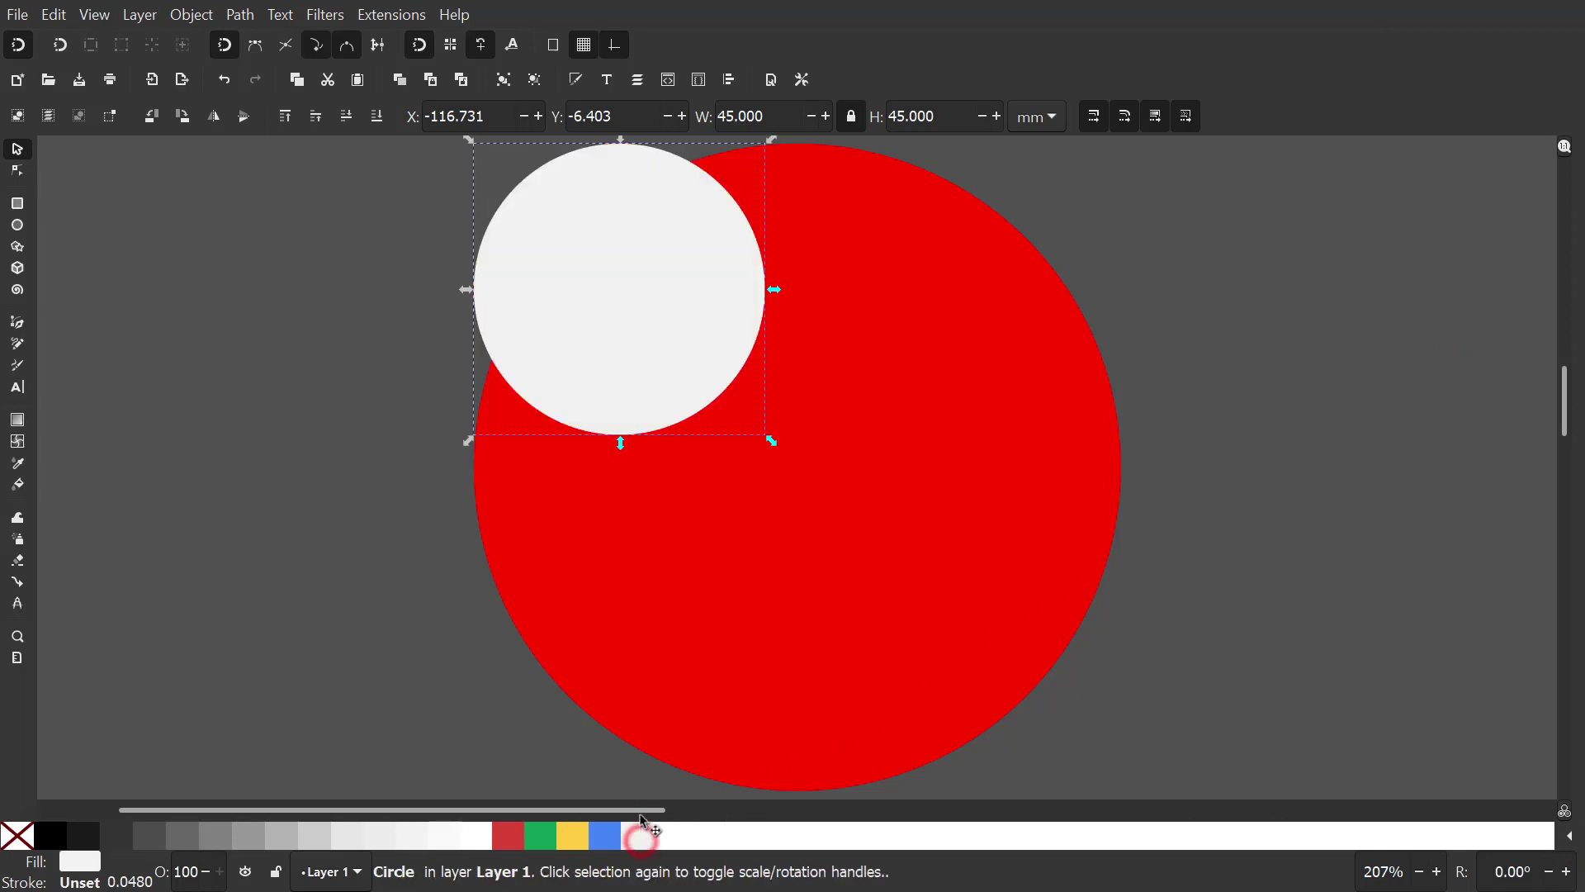
{"action": "left_click_drag", "start_coordinate": [631, 301], "coordinate": [813, 493]}
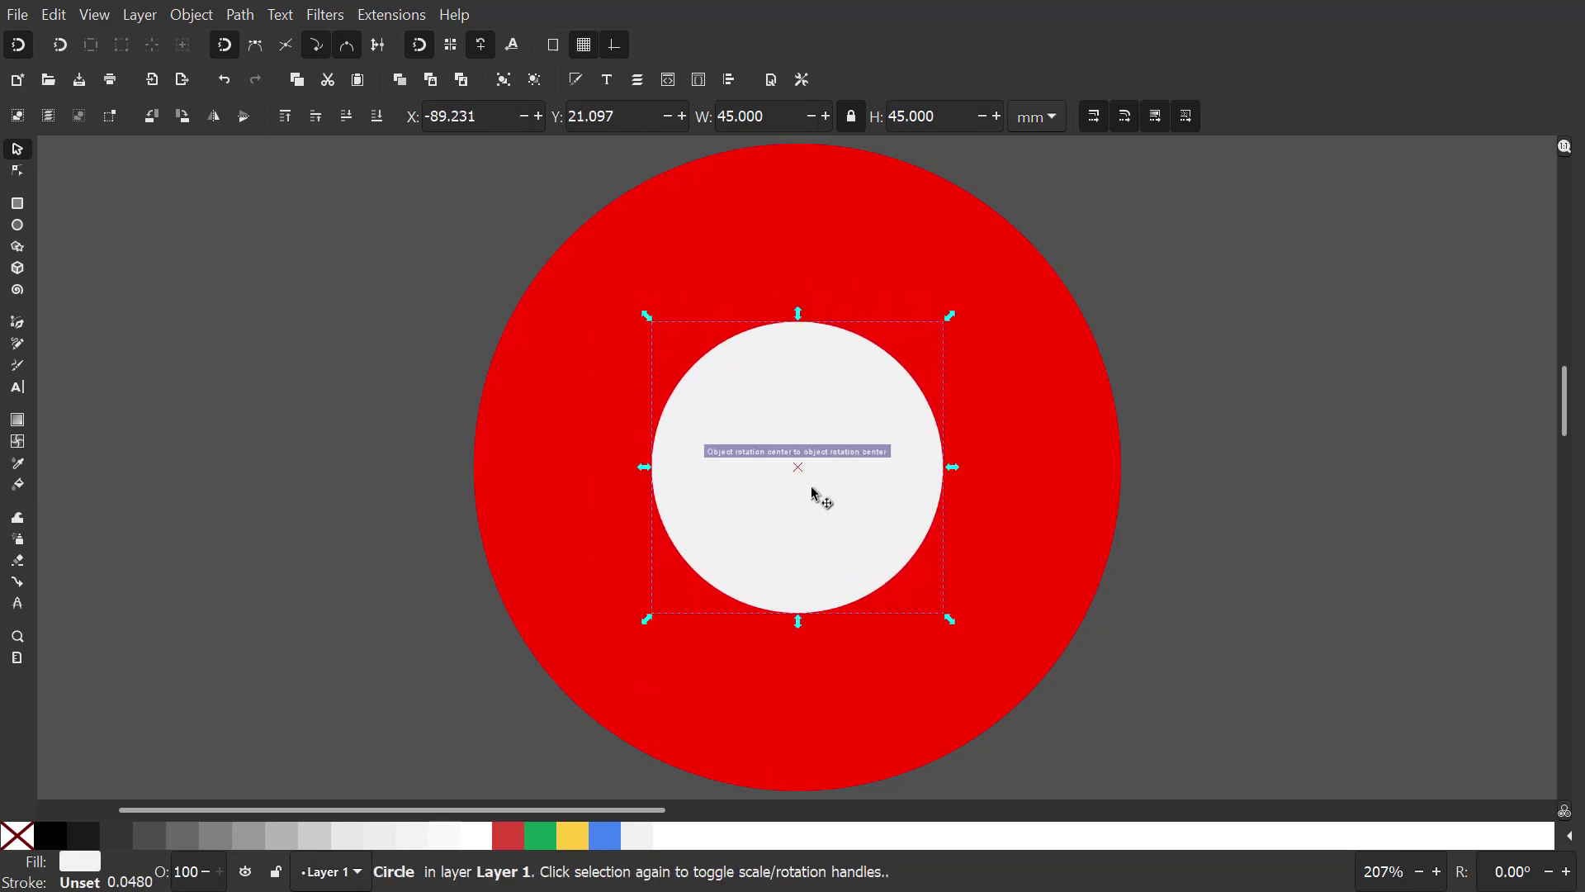
Duplicate the white circle, make it blue at 36 mm wide, and centre it inside the white one.
{"action": "right_click", "coordinate": [813, 493]}
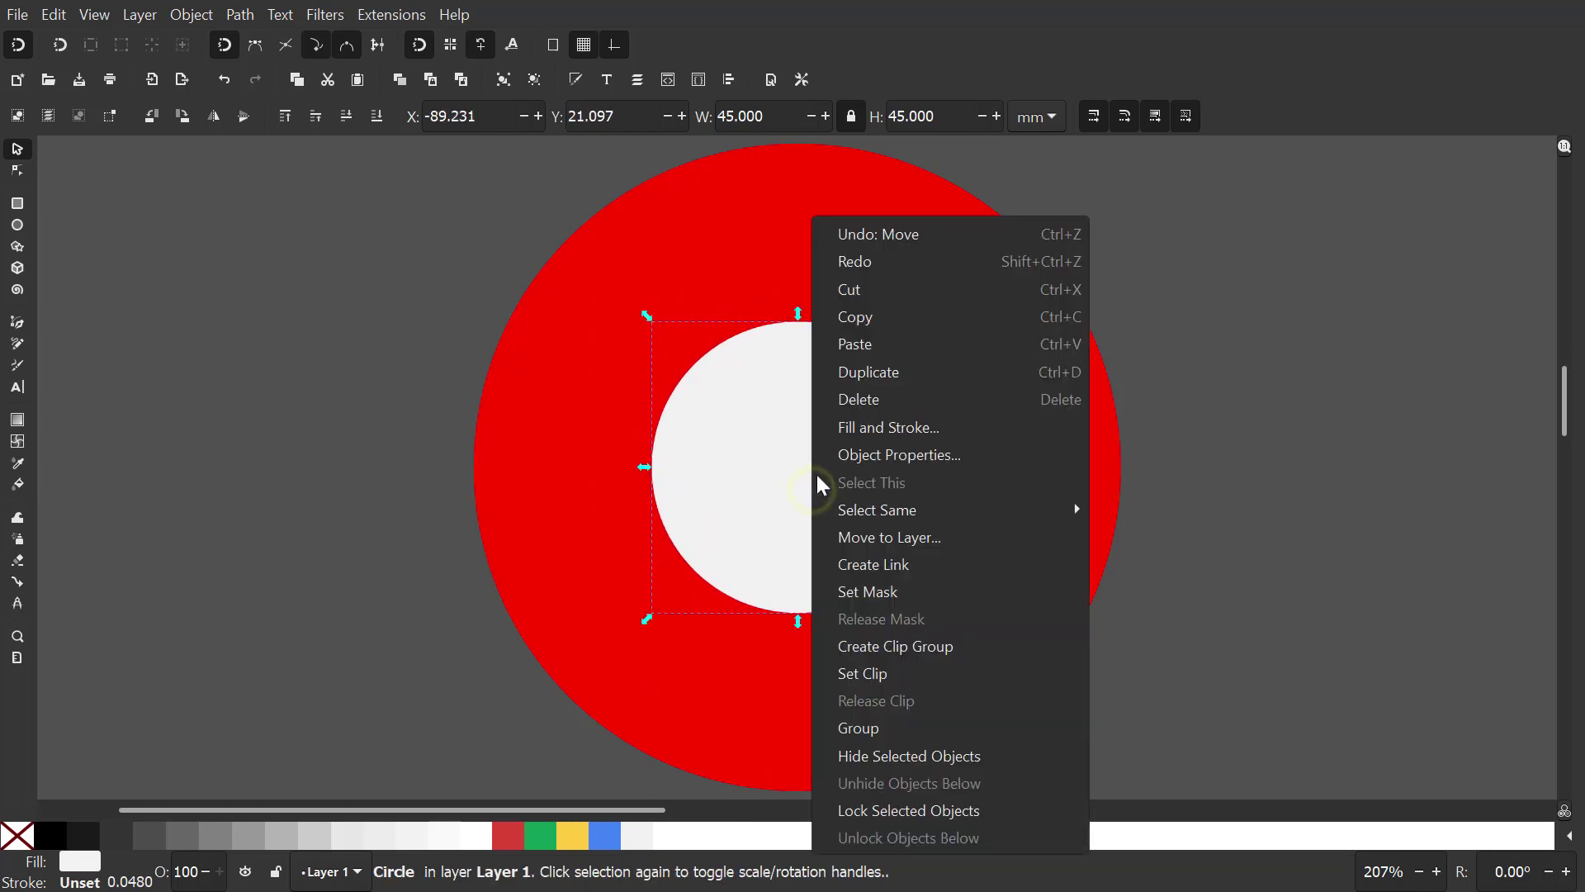
{"action": "left_click", "coordinate": [849, 373]}
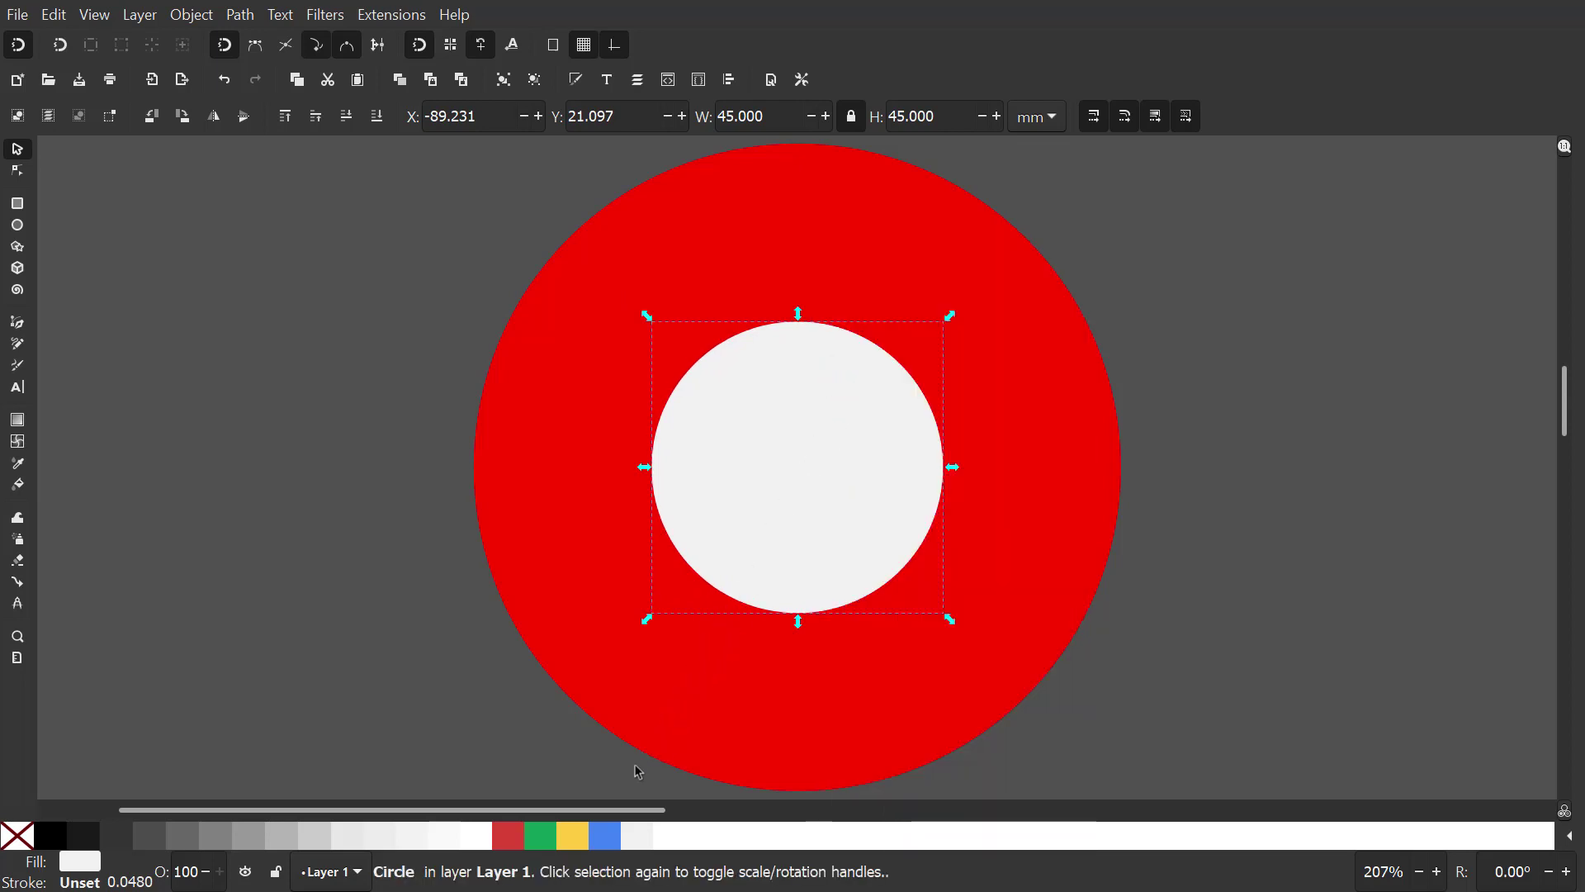
{"action": "left_click", "coordinate": [602, 834]}
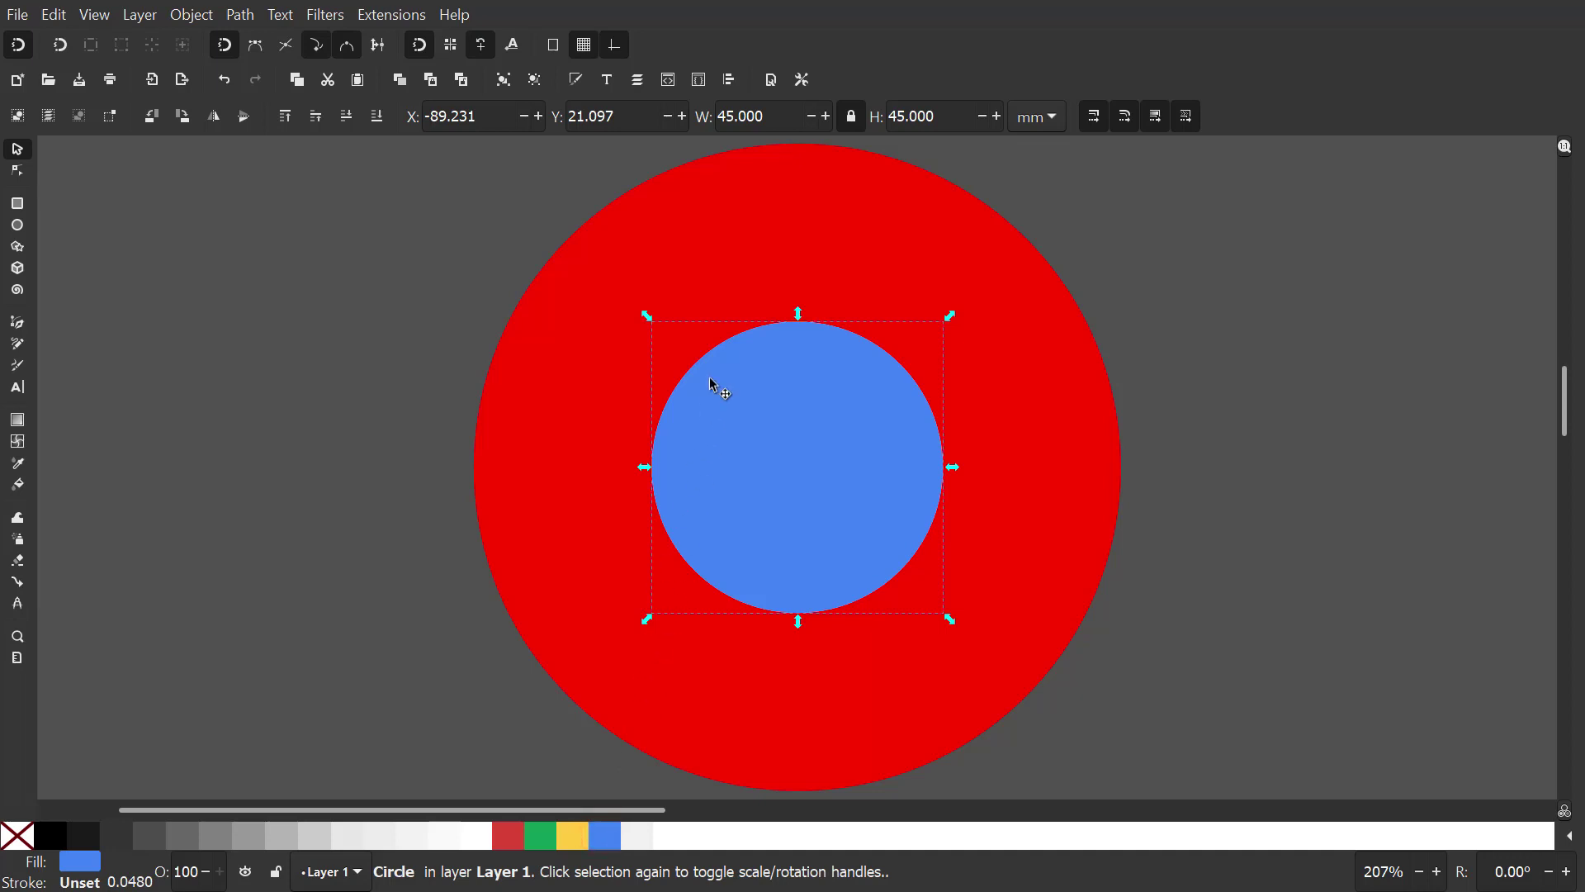
{"action": "double_click", "coordinate": [775, 120]}
{"action": "type", "text": "36"}
{"action": "key", "text": "Return"}
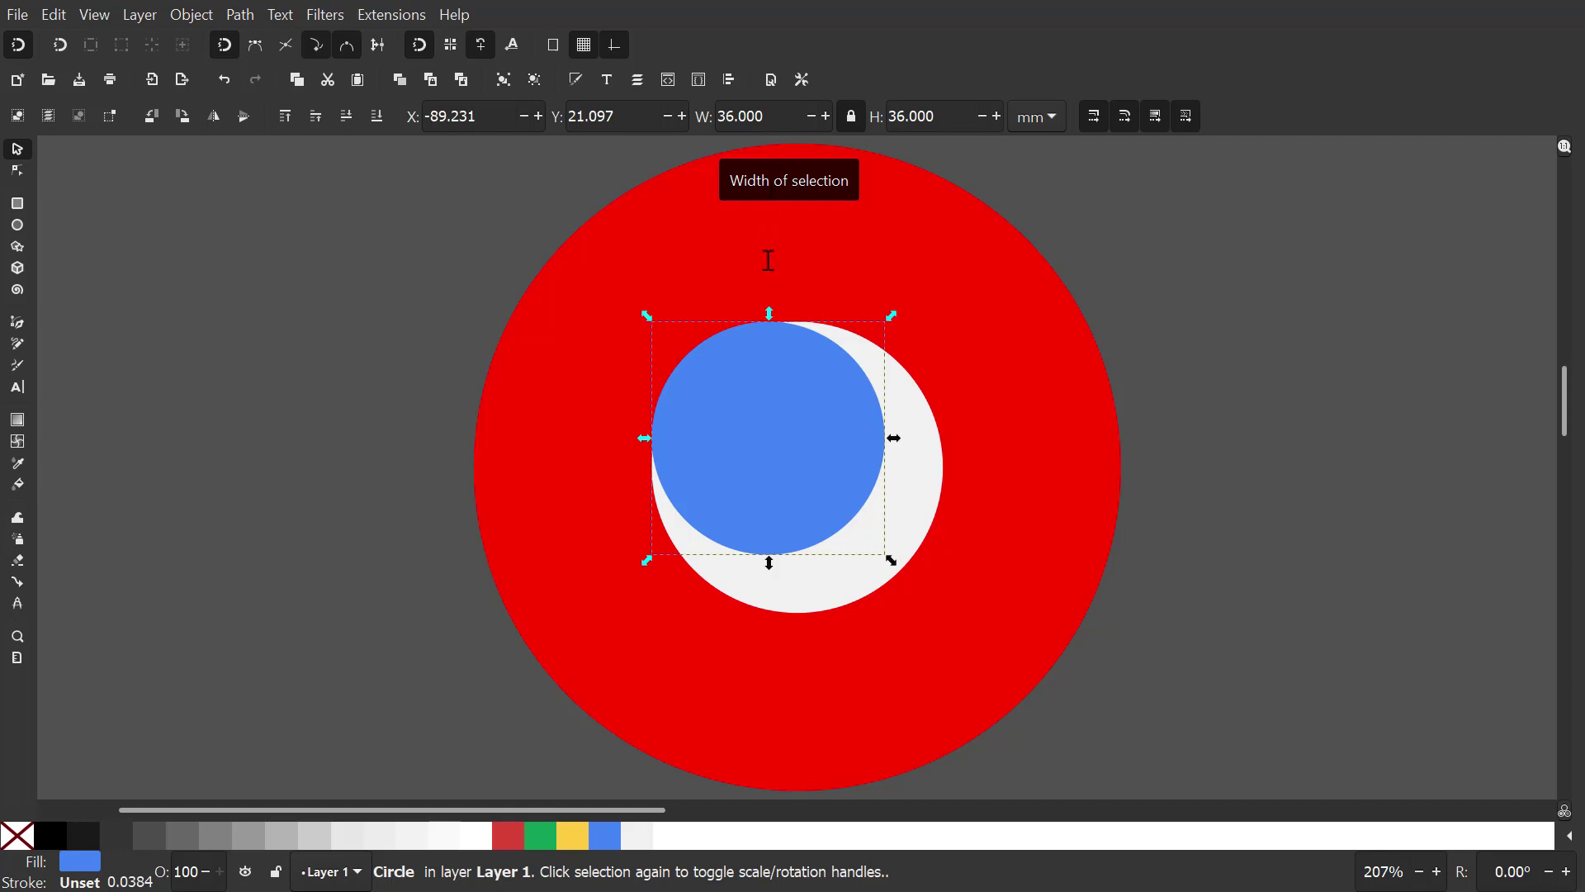
{"action": "left_click_drag", "start_coordinate": [756, 427], "coordinate": [786, 459]}
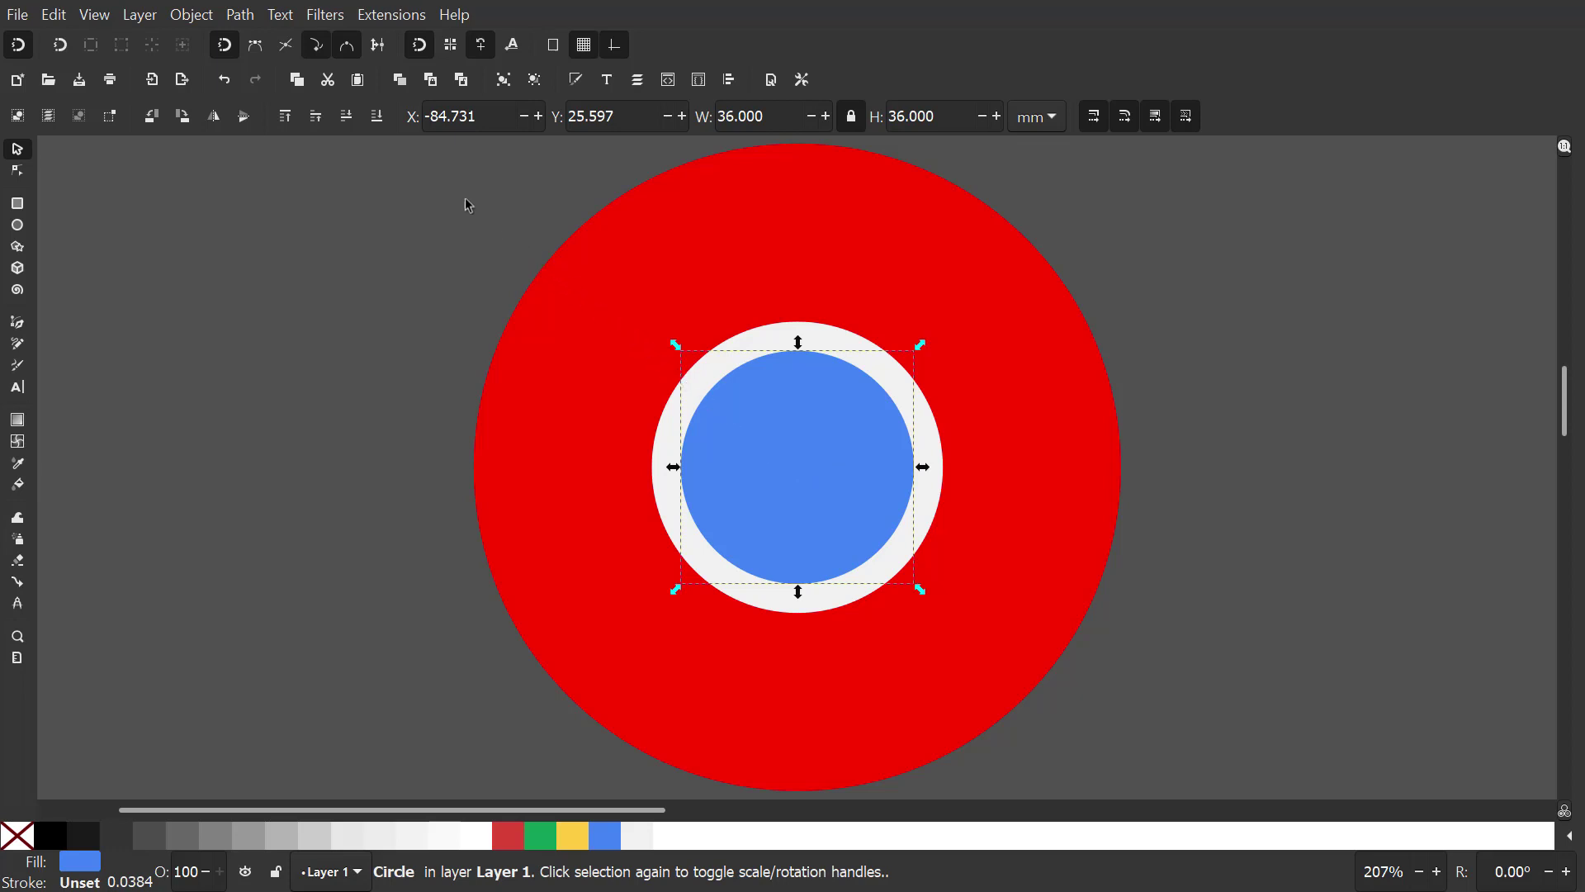
Zoom out and rubber-band select all three circles.
{"action": "key", "text": "minus"}
{"action": "left_click_drag", "start_coordinate": [422, 163], "coordinate": [732, 501]}
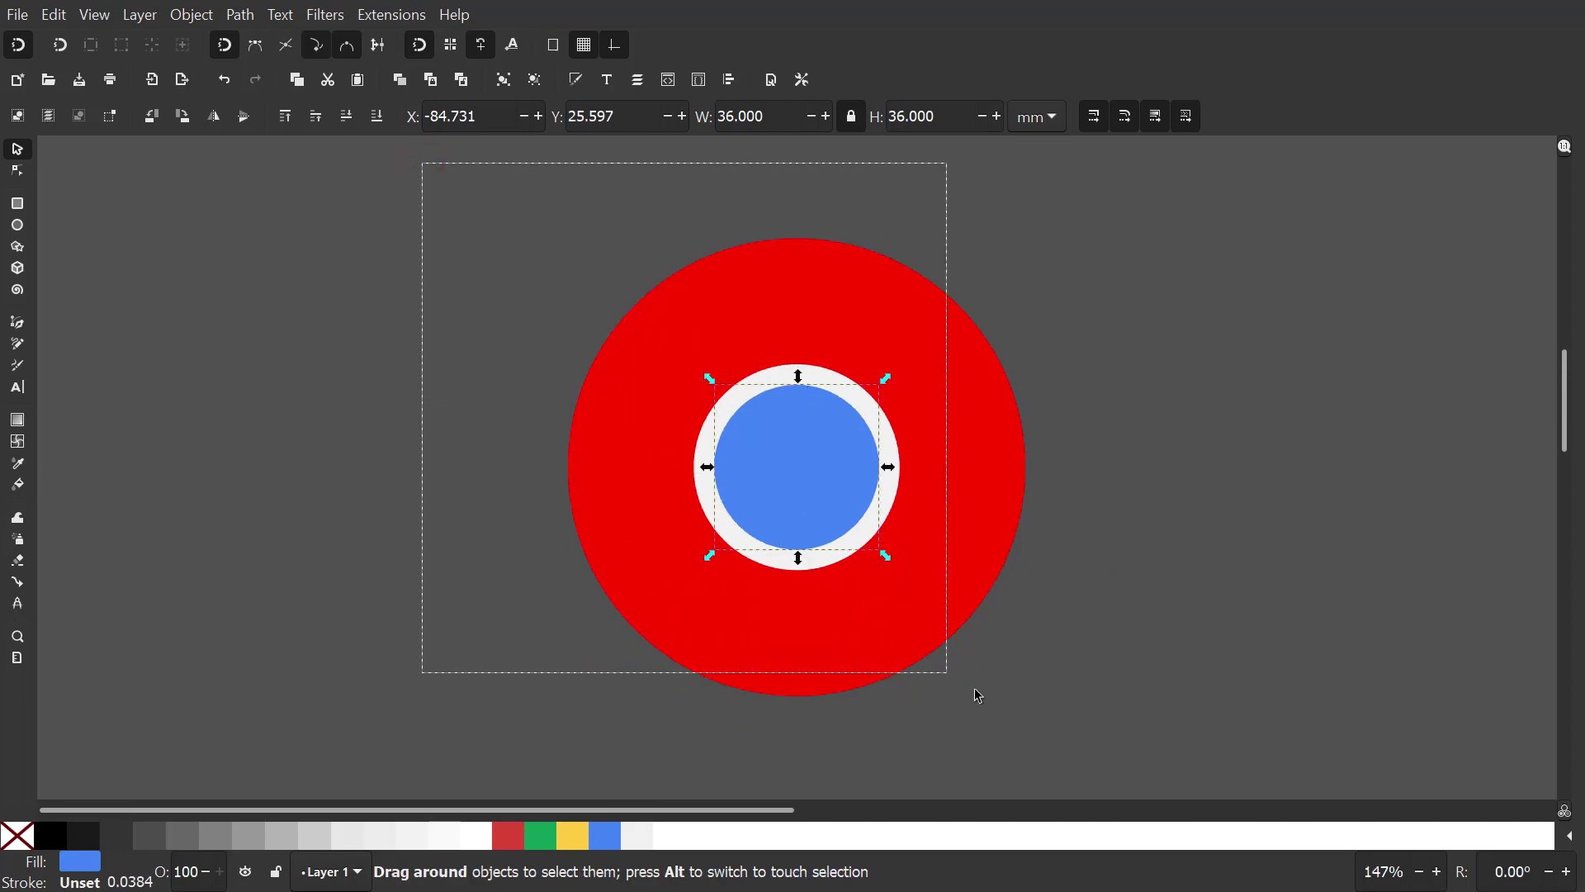
{"action": "left_click_drag", "start_coordinate": [807, 559], "coordinate": [1127, 768]}
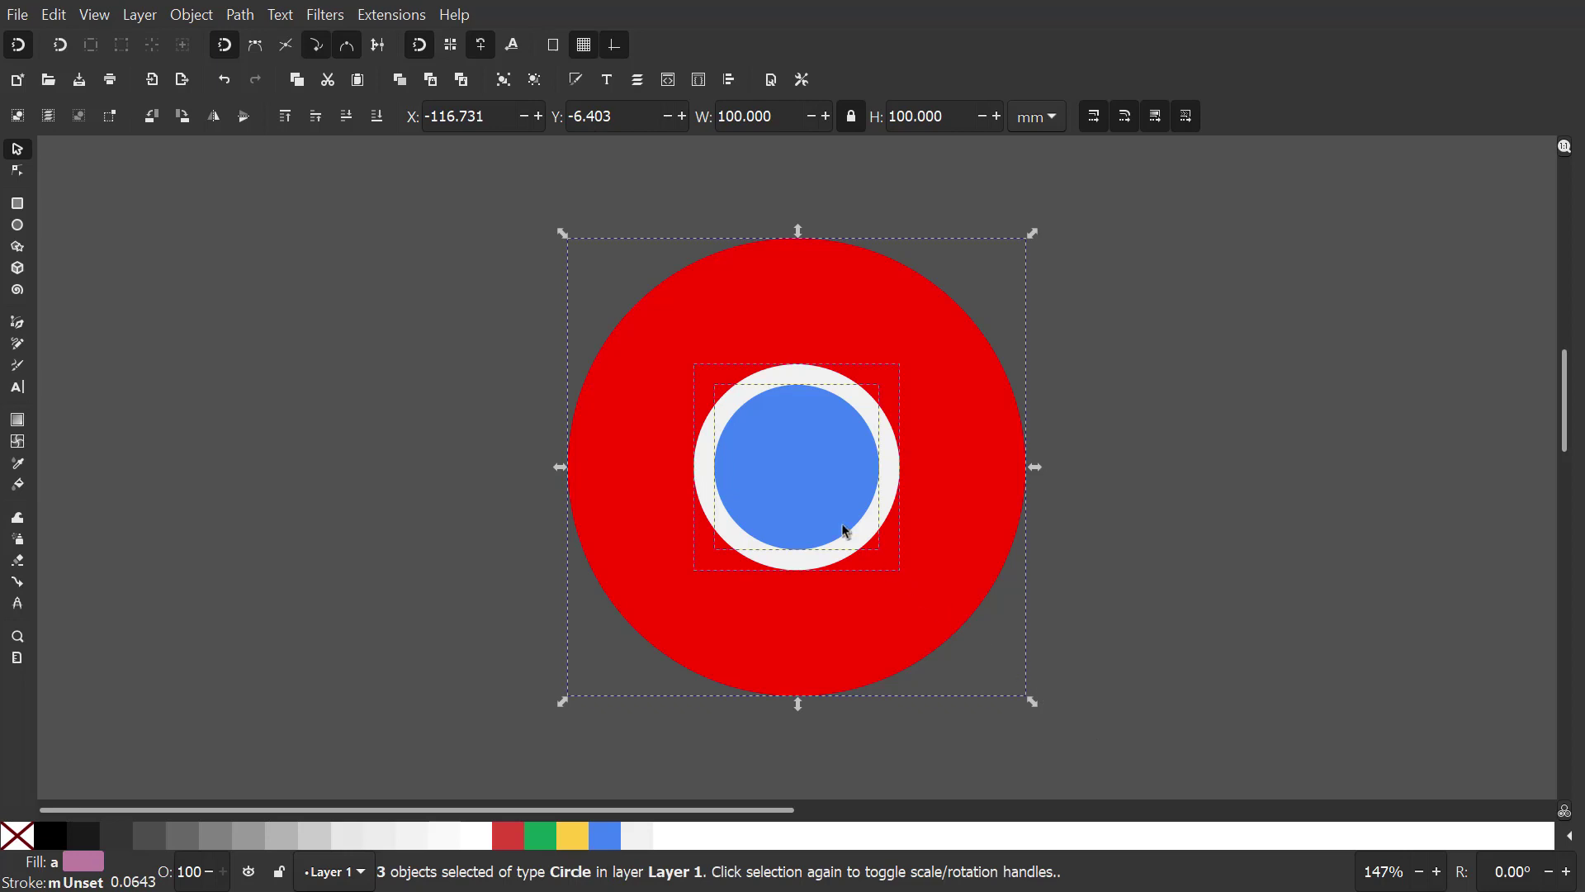
Convert all three circles to paths with Object to Path, then deselect.
{"action": "left_click", "coordinate": [239, 15]}
{"action": "left_click", "coordinate": [241, 42]}
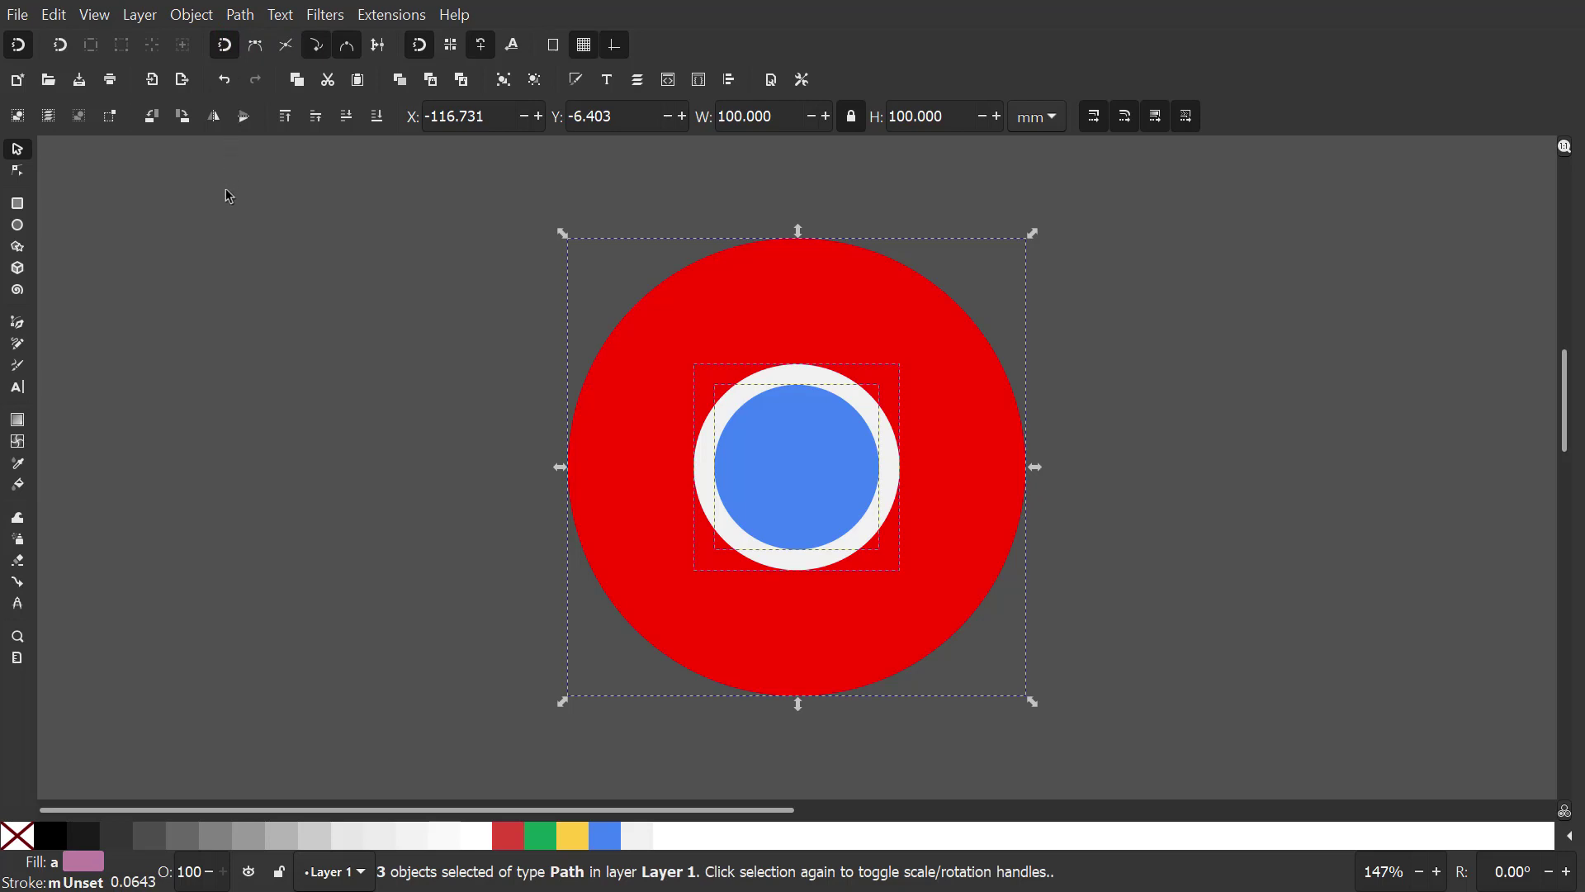
{"action": "left_click", "coordinate": [227, 217]}
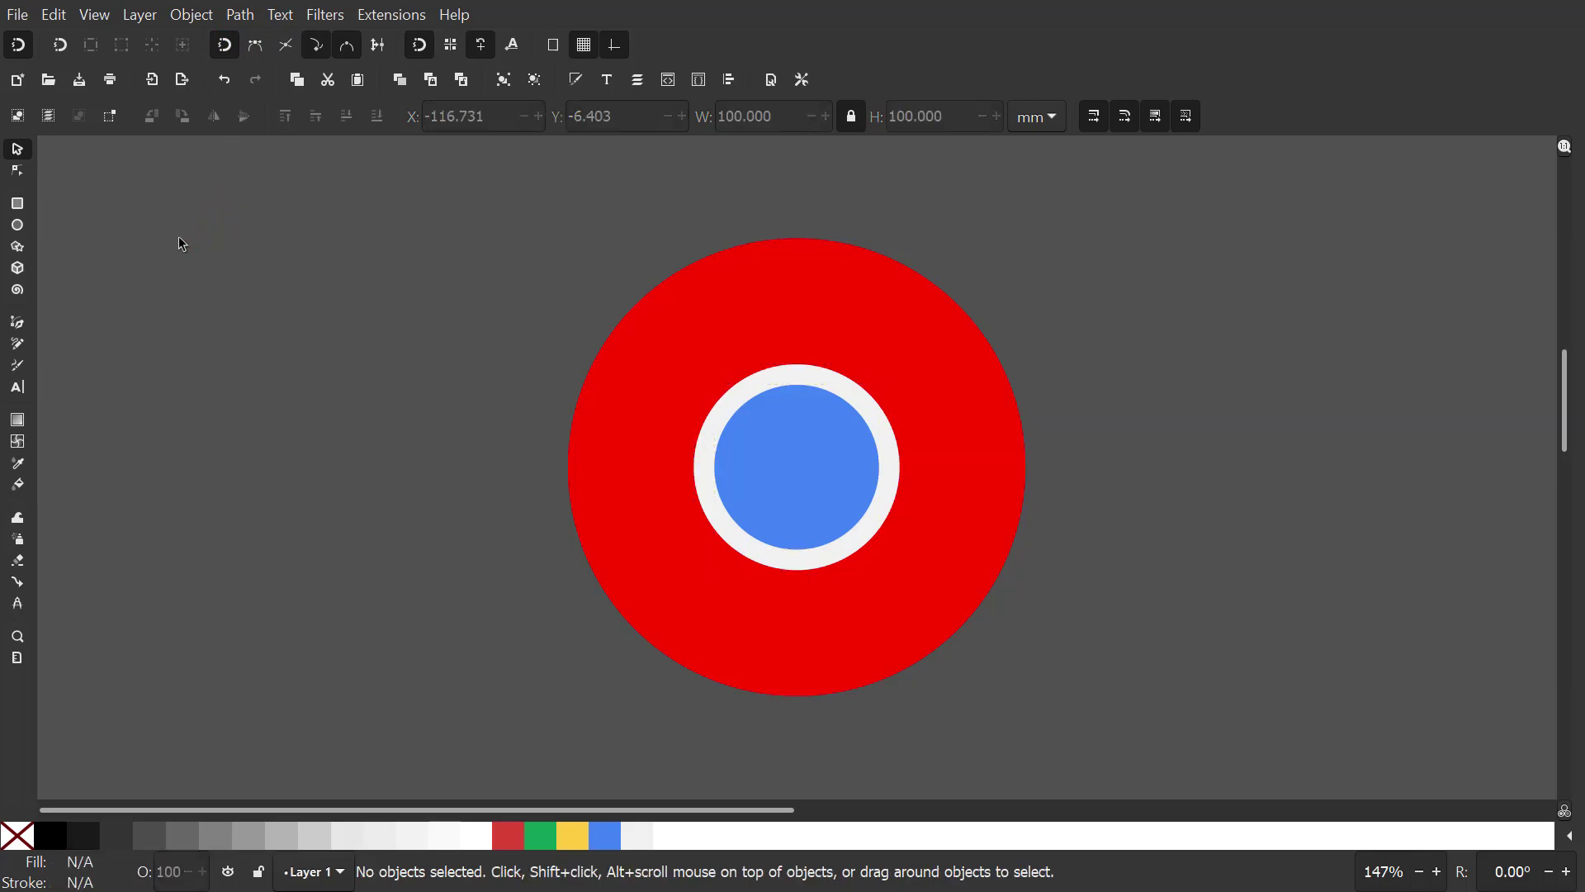
Draw a horizontal 1.5 mm black line from the white ring's top past the red circle's right edge.
{"action": "left_click", "coordinate": [18, 325]}
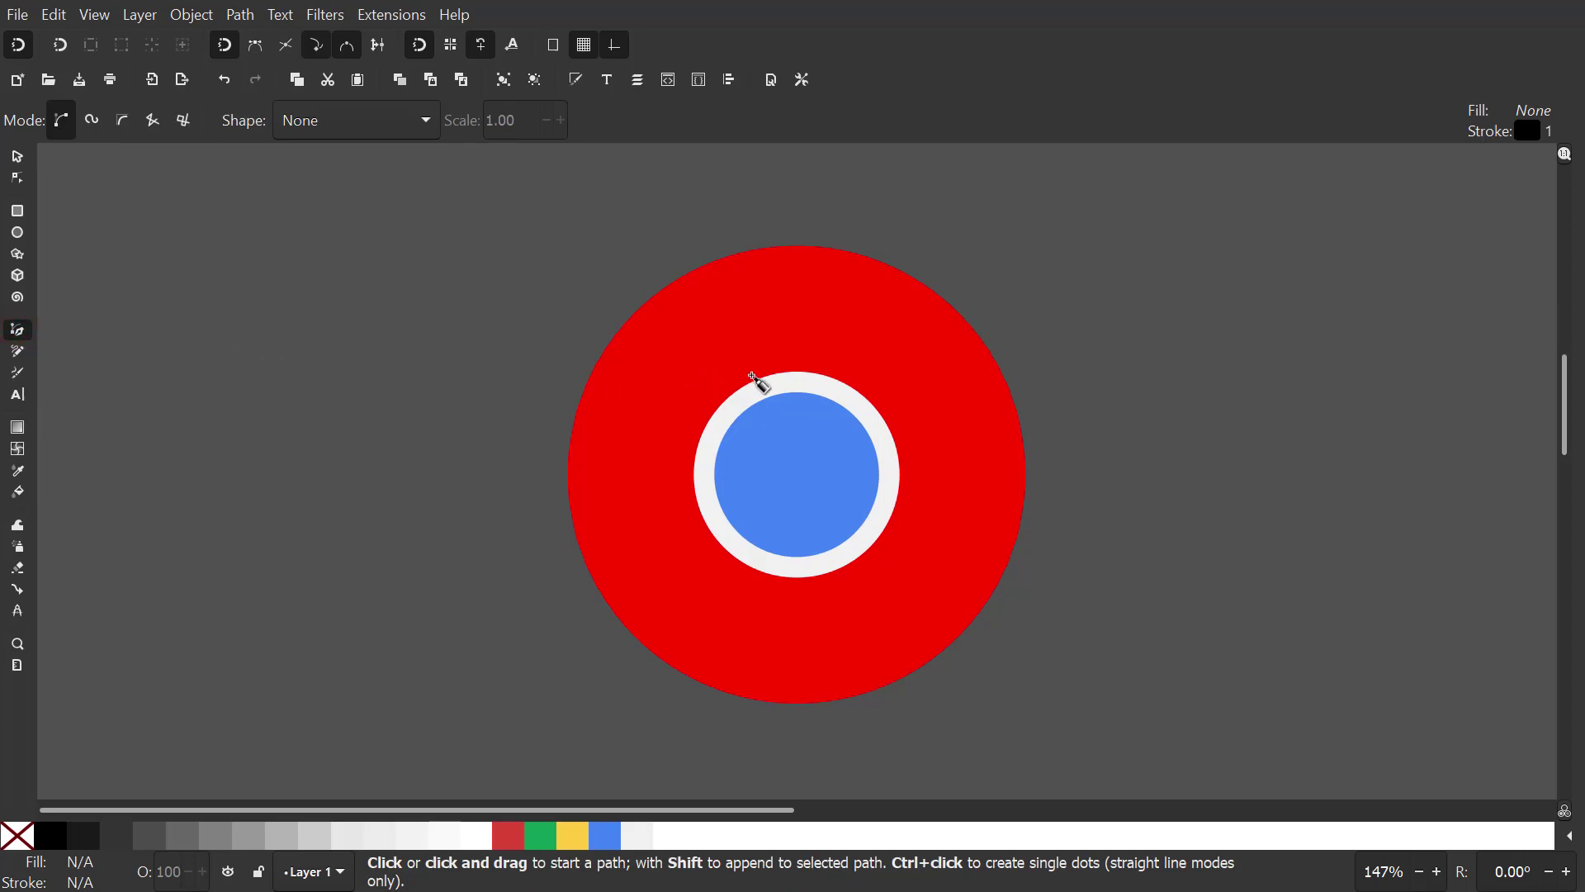
{"action": "left_click", "coordinate": [797, 379]}
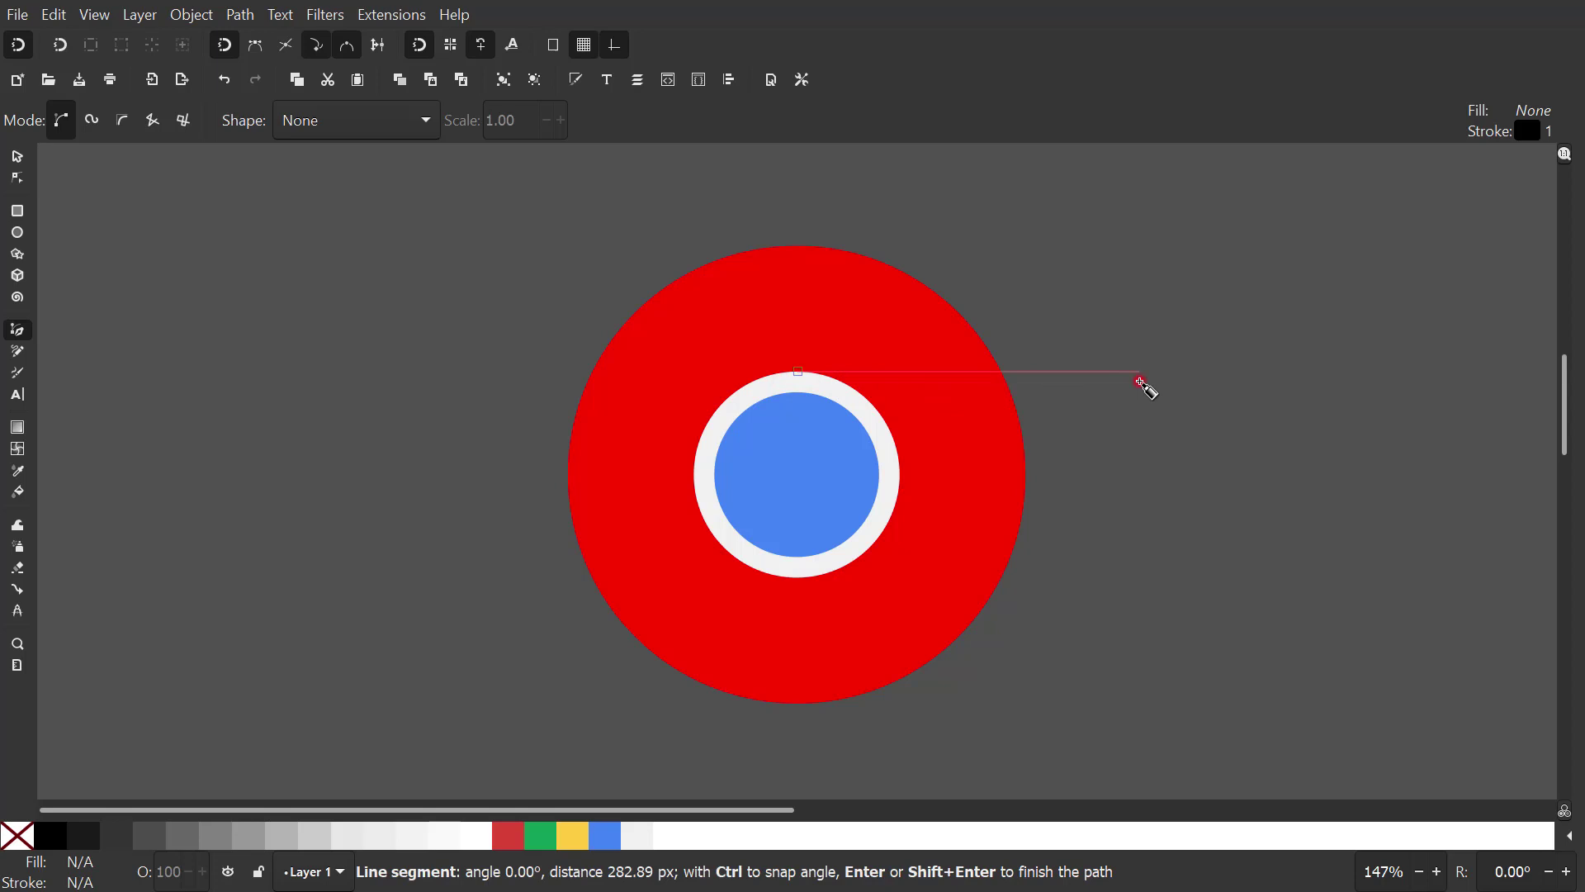
{"action": "left_click", "coordinate": [1140, 382]}
{"action": "key", "text": "Return"}
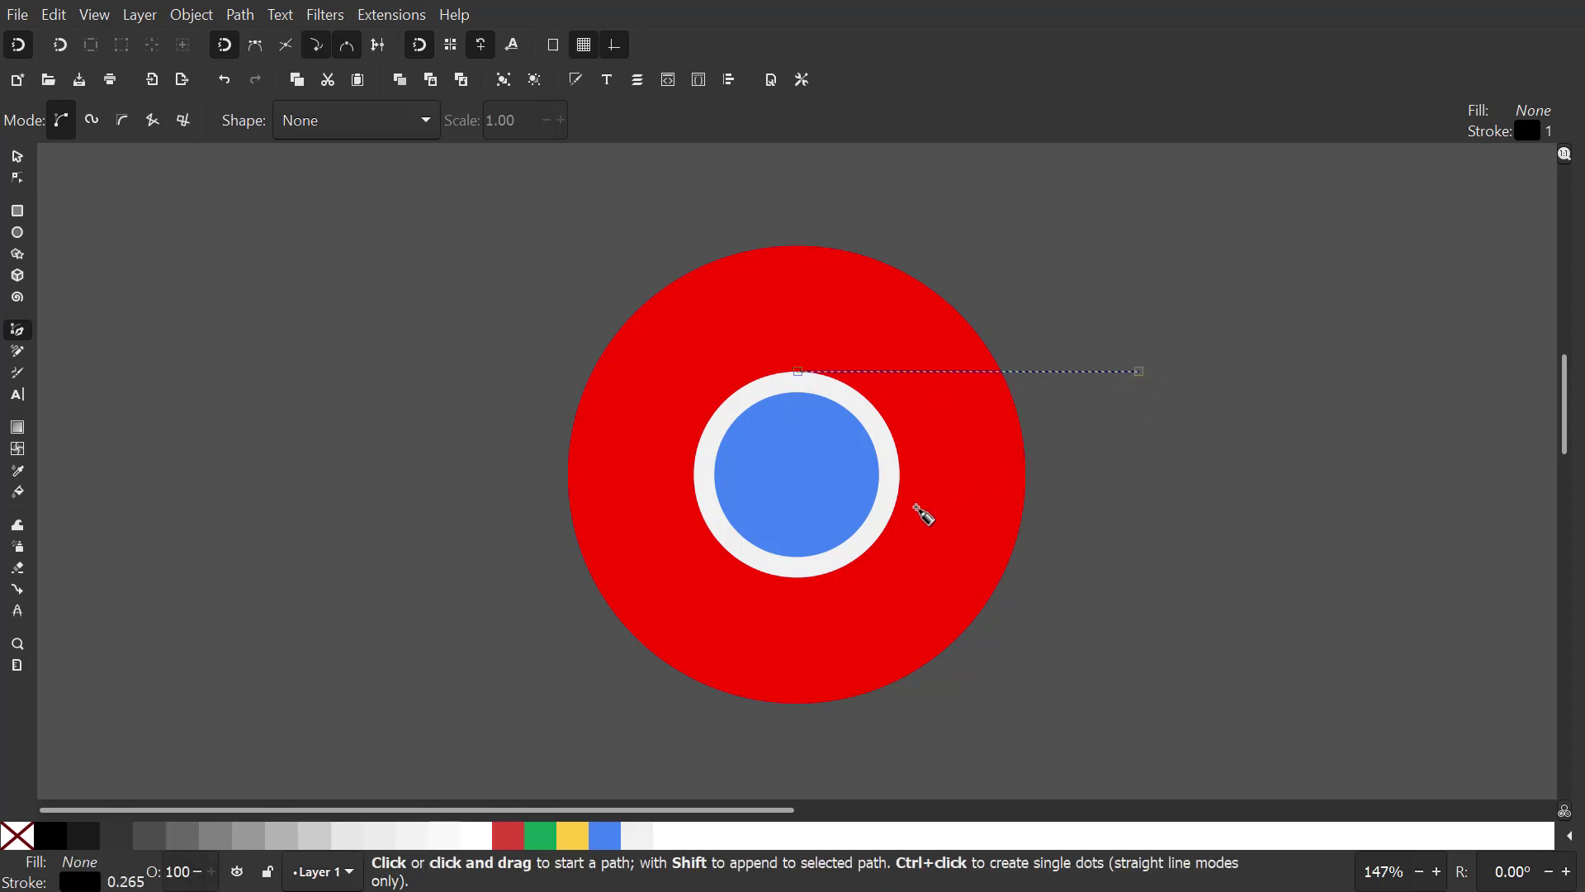
{"action": "right_click", "coordinate": [126, 880]}
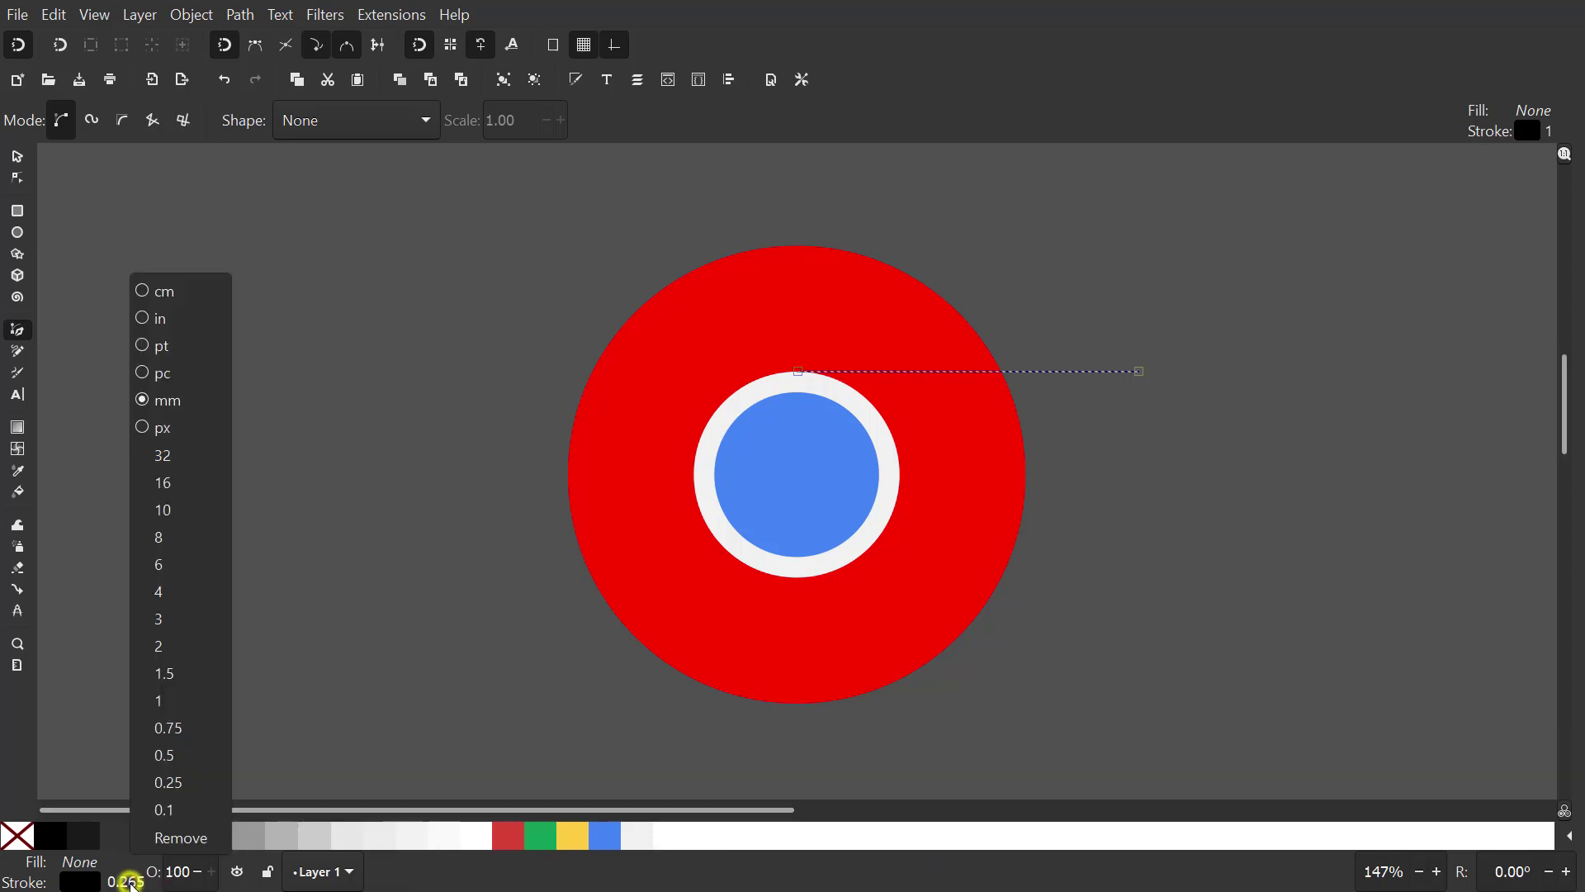
{"action": "left_click", "coordinate": [171, 676]}
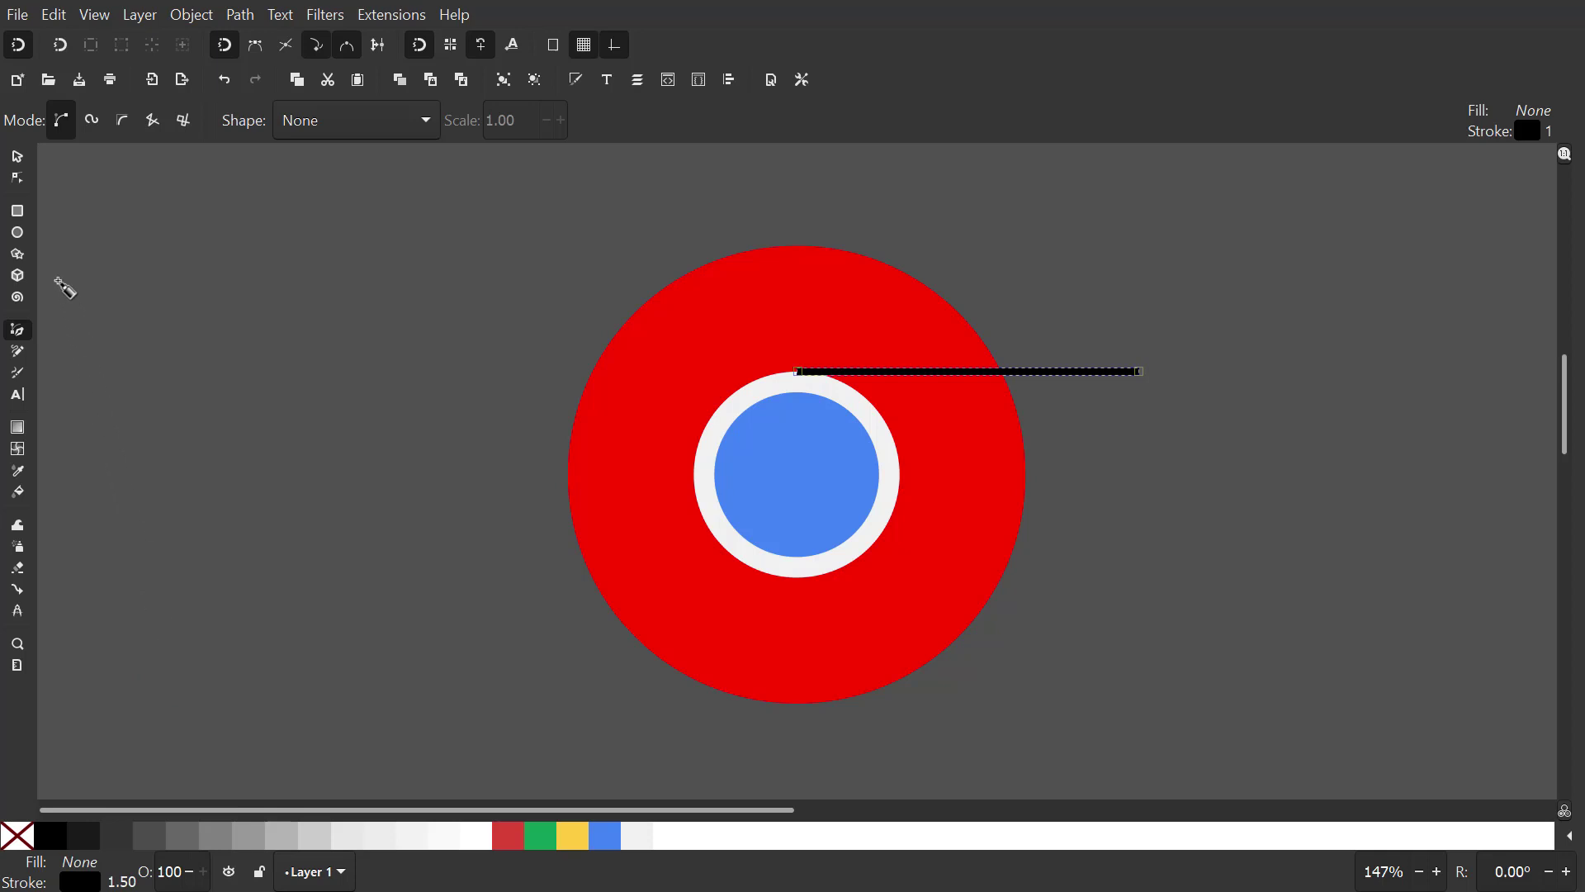
{"action": "left_click", "coordinate": [18, 155]}
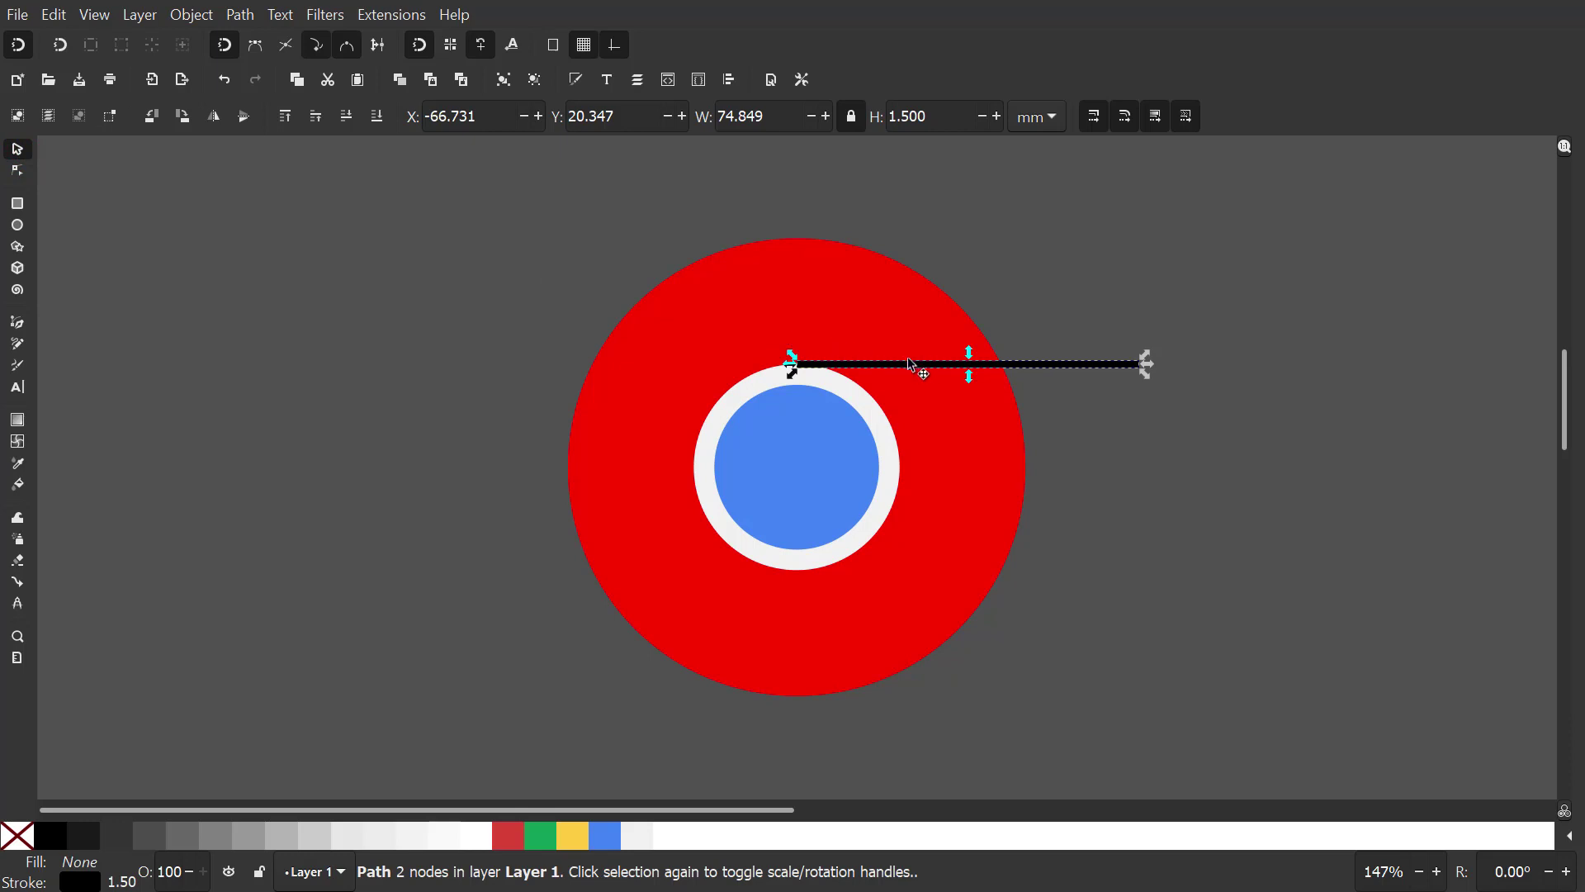
Duplicate the line and move its rotation centre onto the circles' centre.
{"action": "right_click", "coordinate": [929, 364]}
{"action": "left_click", "coordinate": [937, 372]}
{"action": "left_click", "coordinate": [931, 369]}
{"action": "left_click_drag", "start_coordinate": [971, 363], "coordinate": [800, 463]}
Rotate the copy 120° counter-clockwise via Transform, then select both lines.
{"action": "left_click", "coordinate": [194, 16]}
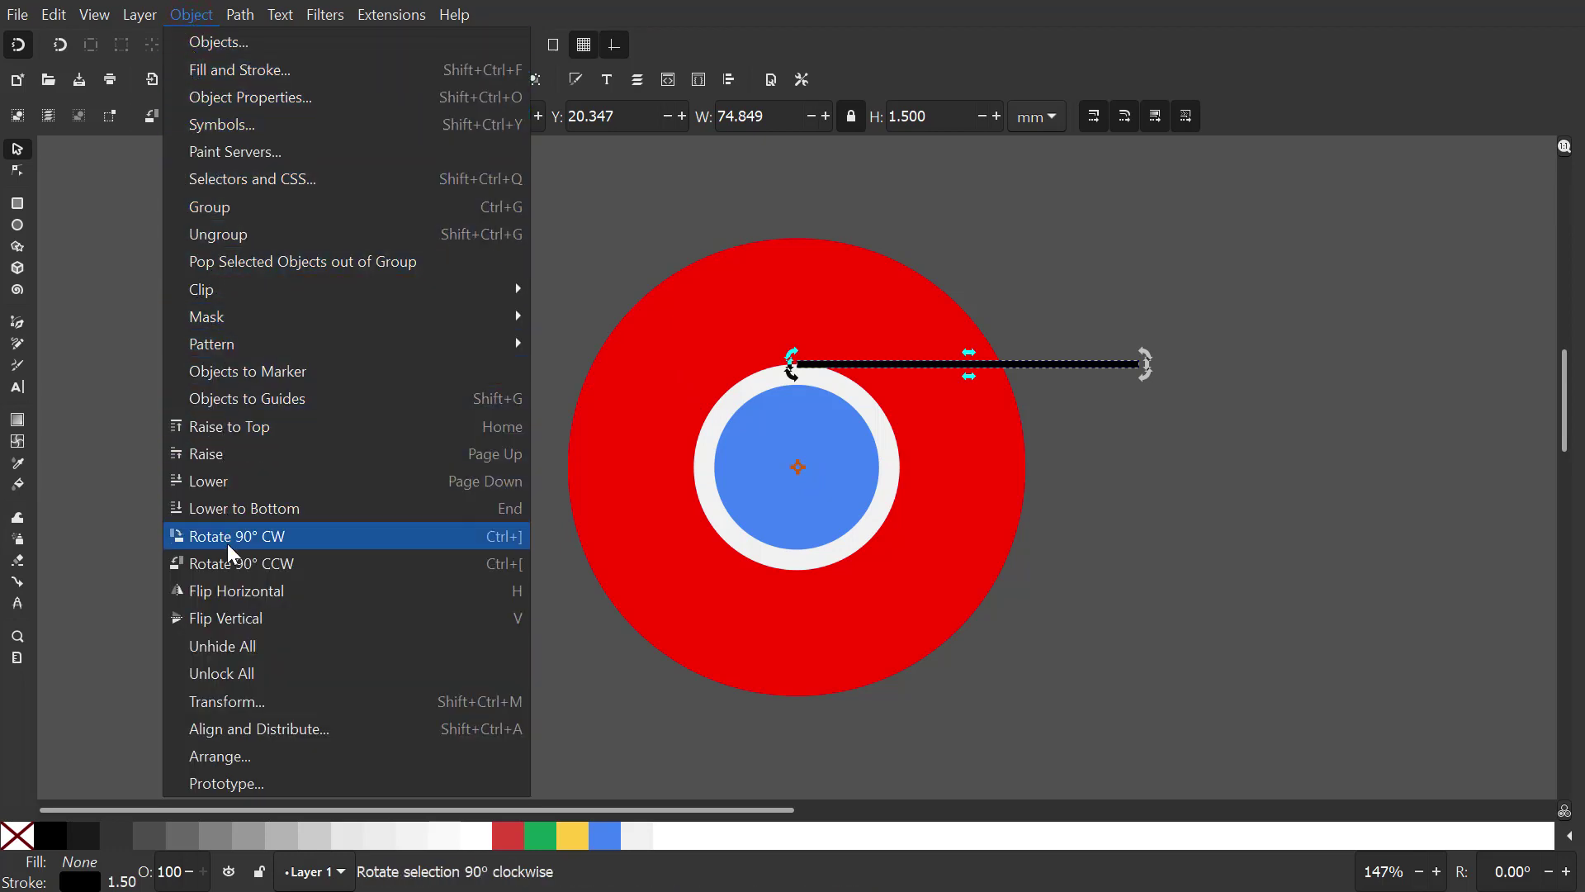
{"action": "left_click", "coordinate": [232, 702]}
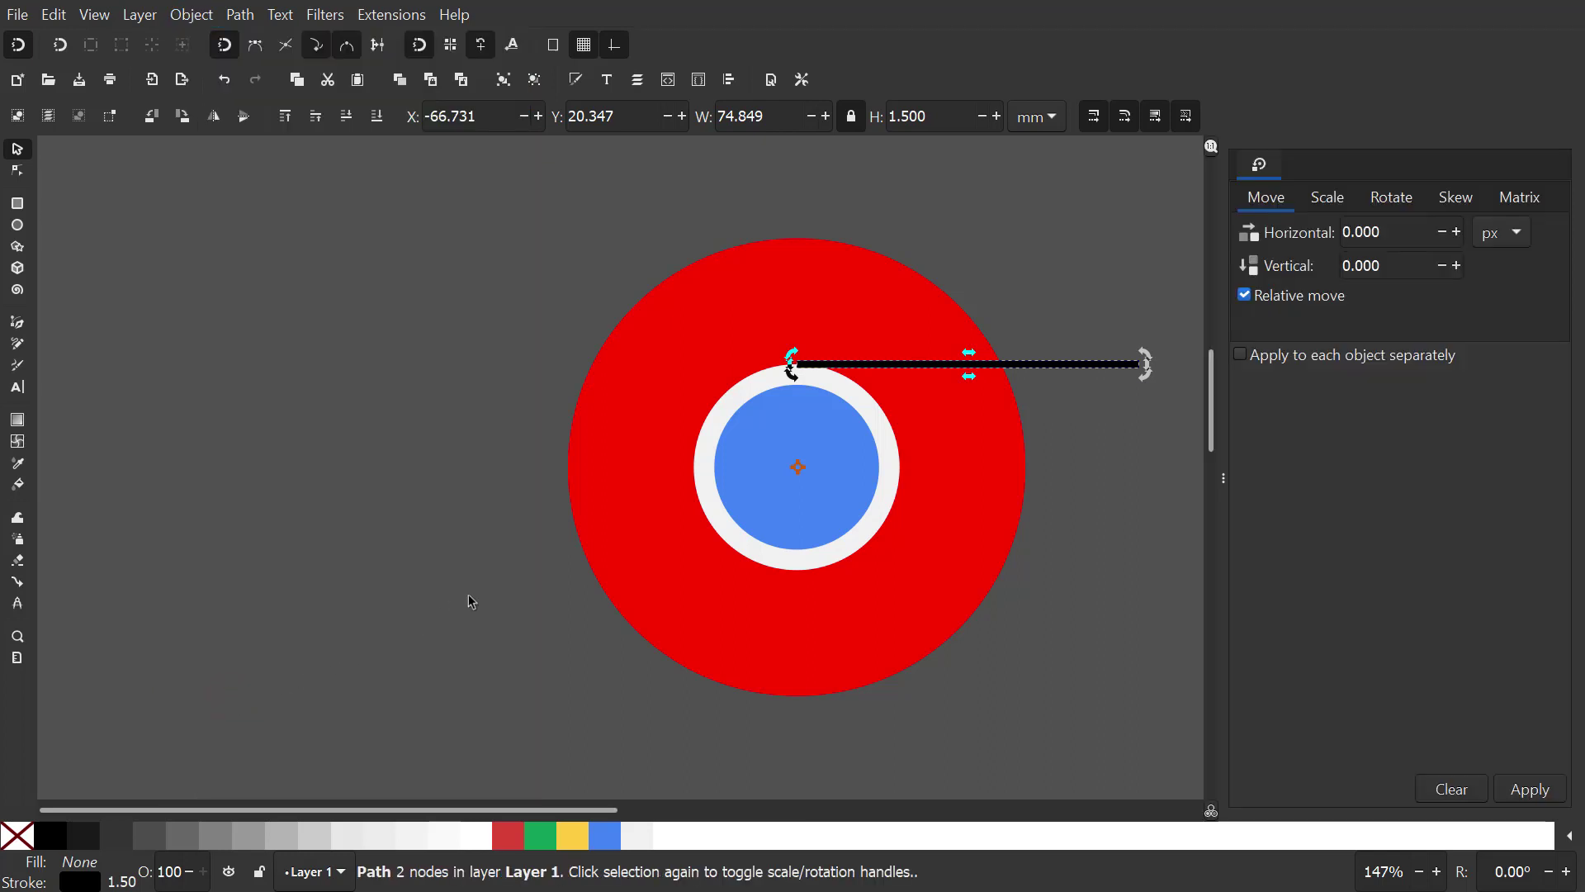
{"action": "left_click", "coordinate": [1388, 206]}
{"action": "double_click", "coordinate": [1357, 230]}
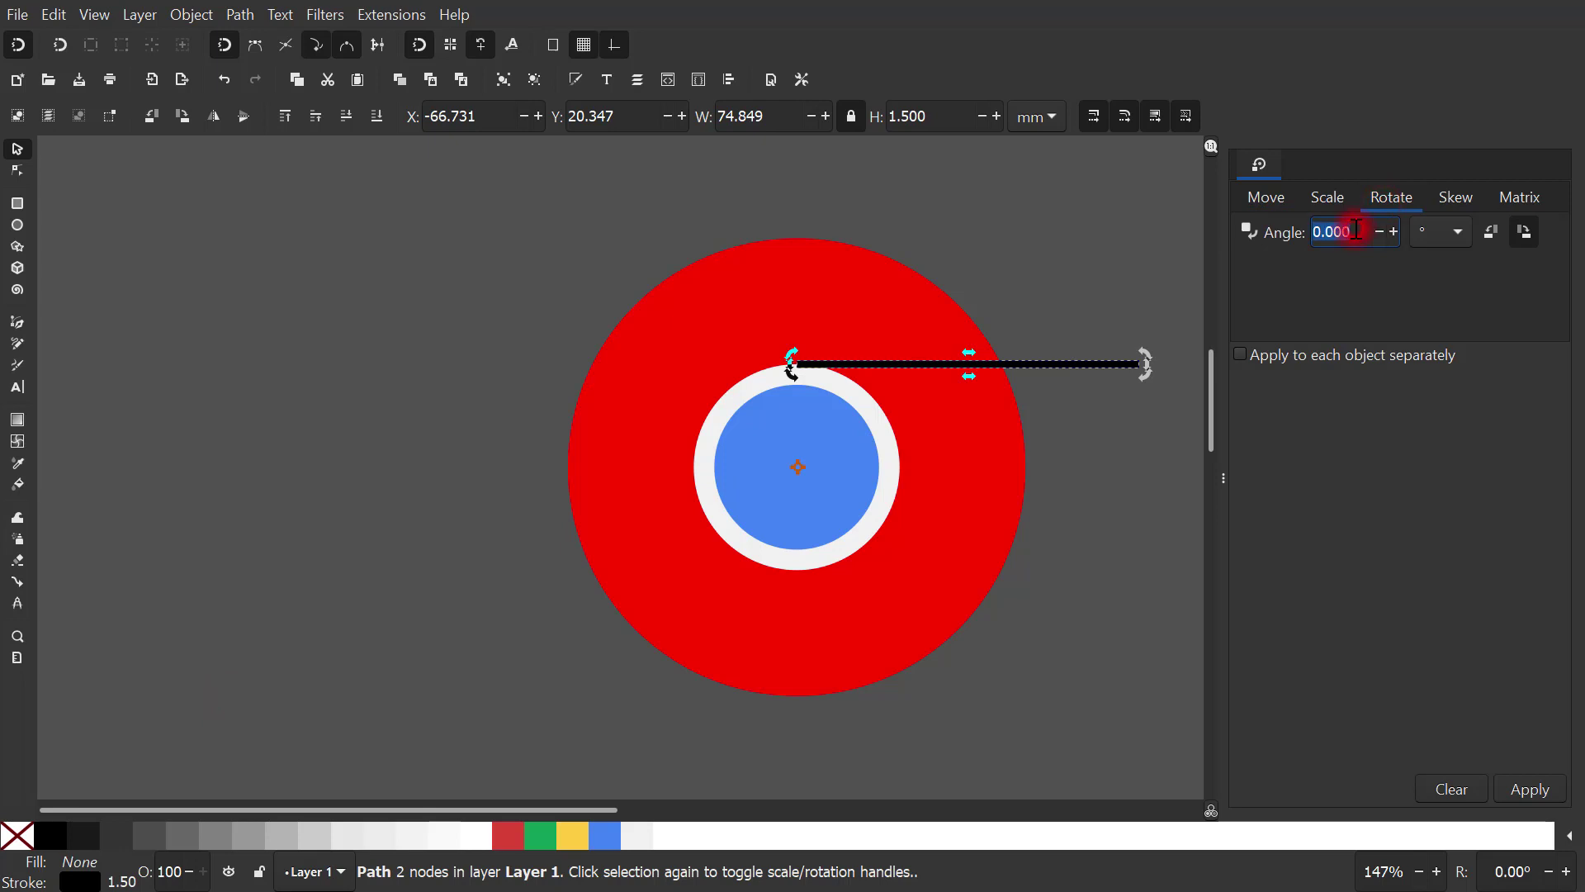
{"action": "type", "text": "120"}
{"action": "left_click", "coordinate": [1486, 241]}
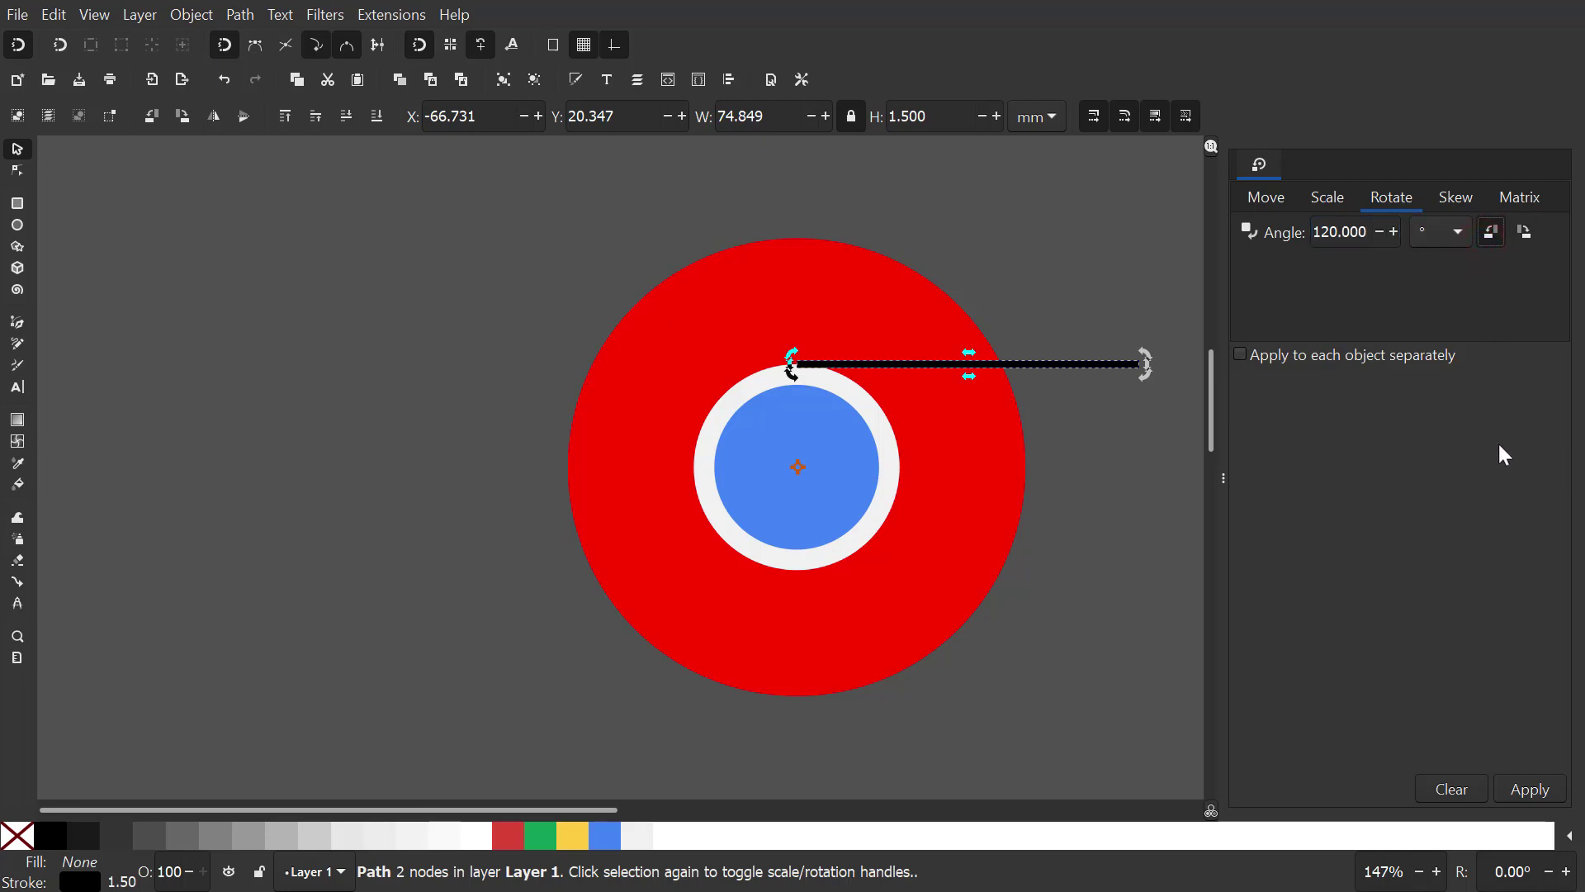
{"action": "left_click", "coordinate": [1523, 786]}
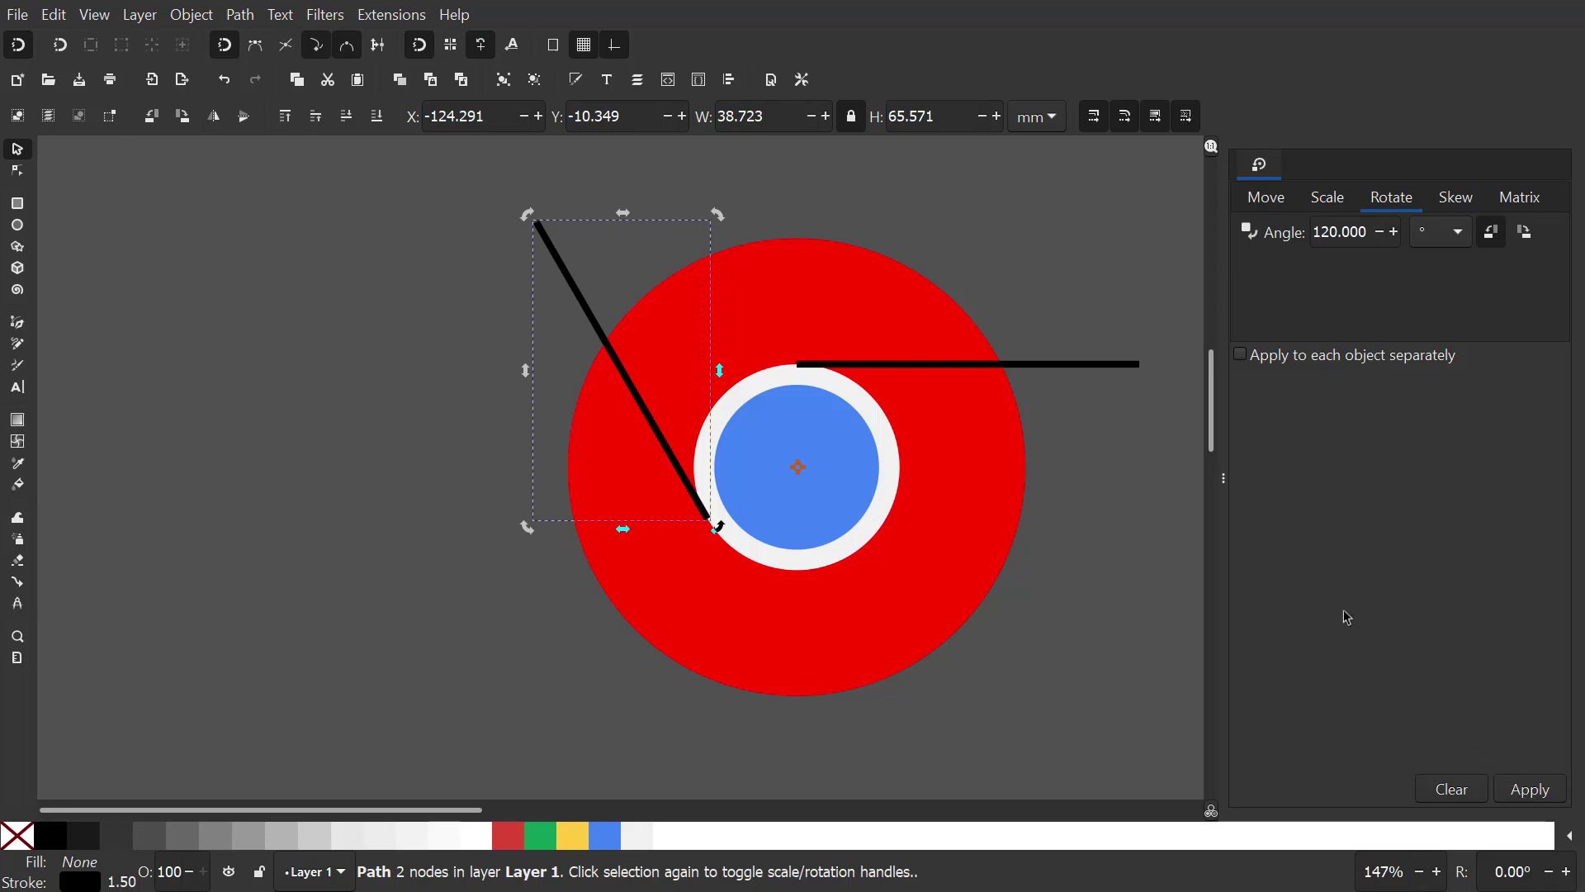
{"action": "left_click", "coordinate": [1090, 363], "text": "shift"}
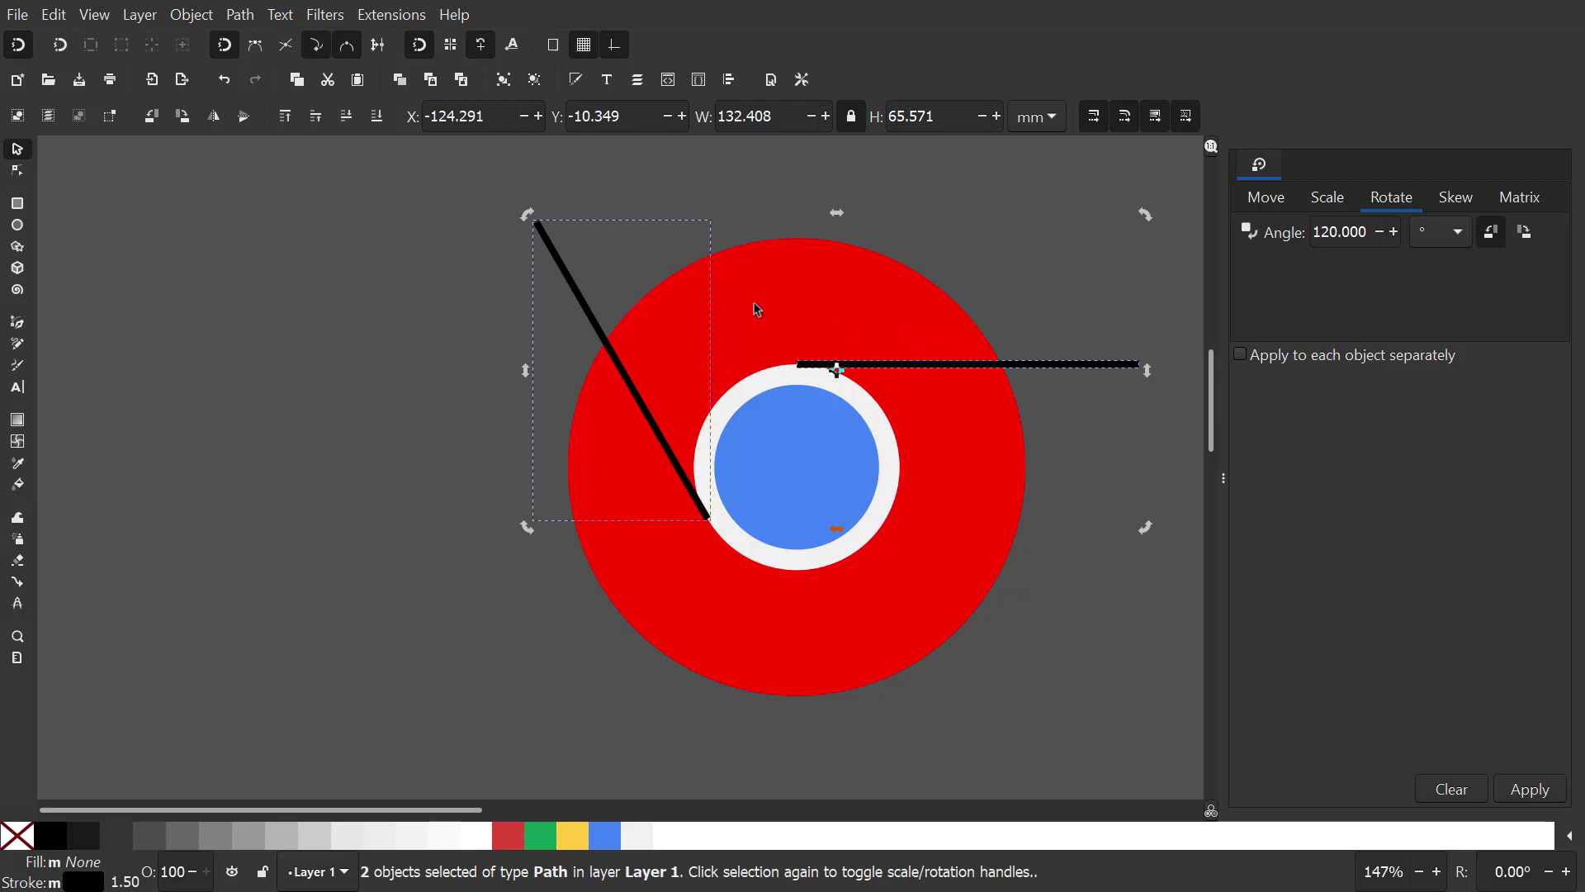
Join both lines' inner and outer end nodes into one wedge and arch its top edge.
{"action": "left_click", "coordinate": [18, 171]}
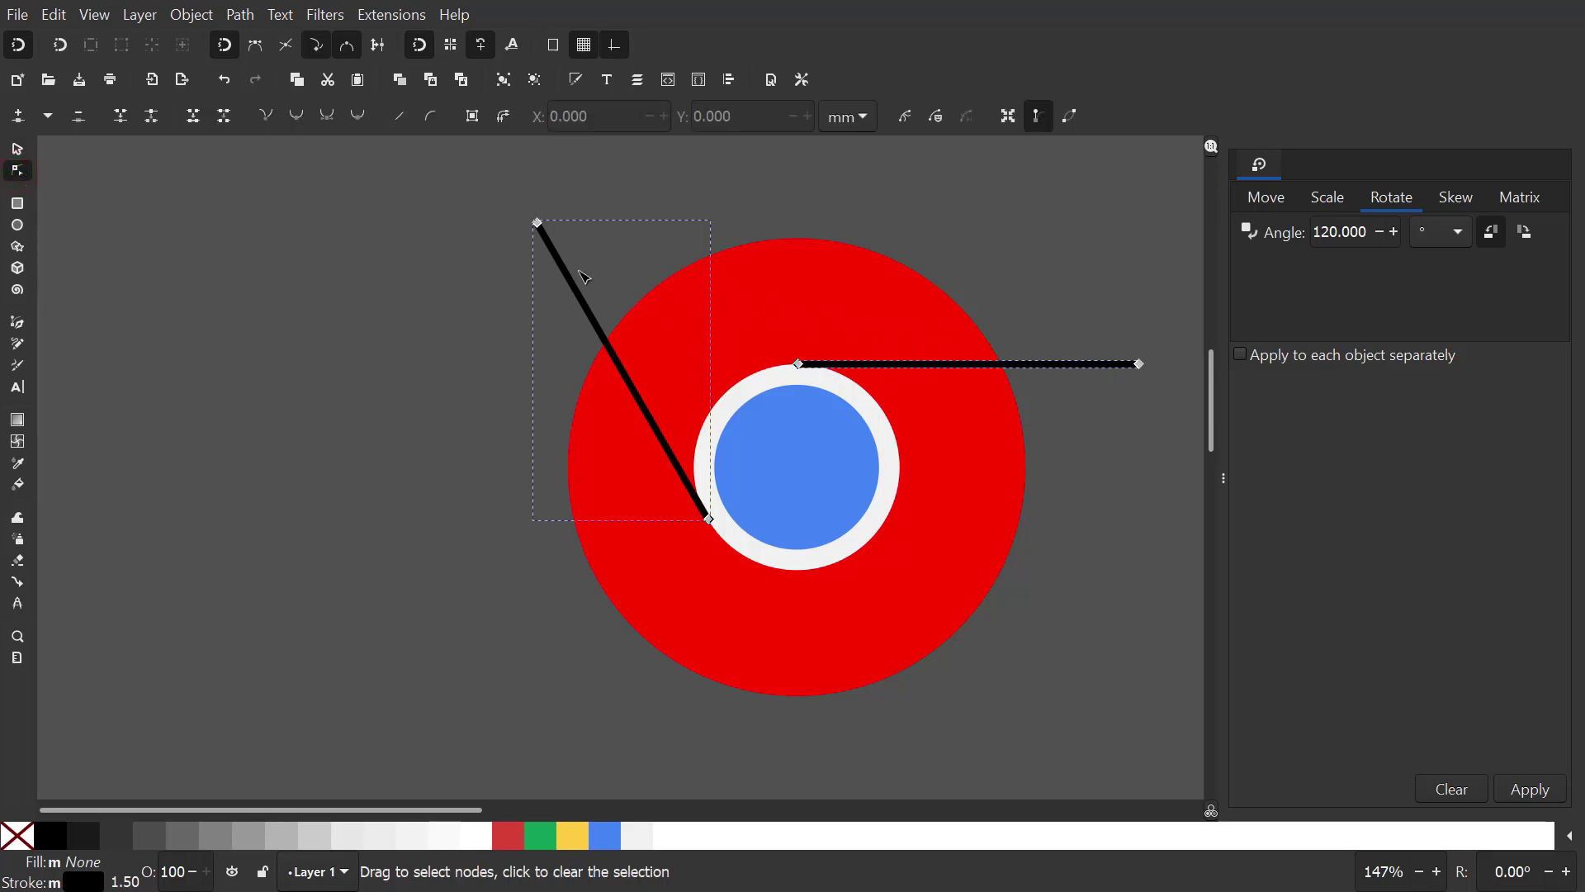
{"action": "left_click_drag", "start_coordinate": [592, 272], "coordinate": [881, 570]}
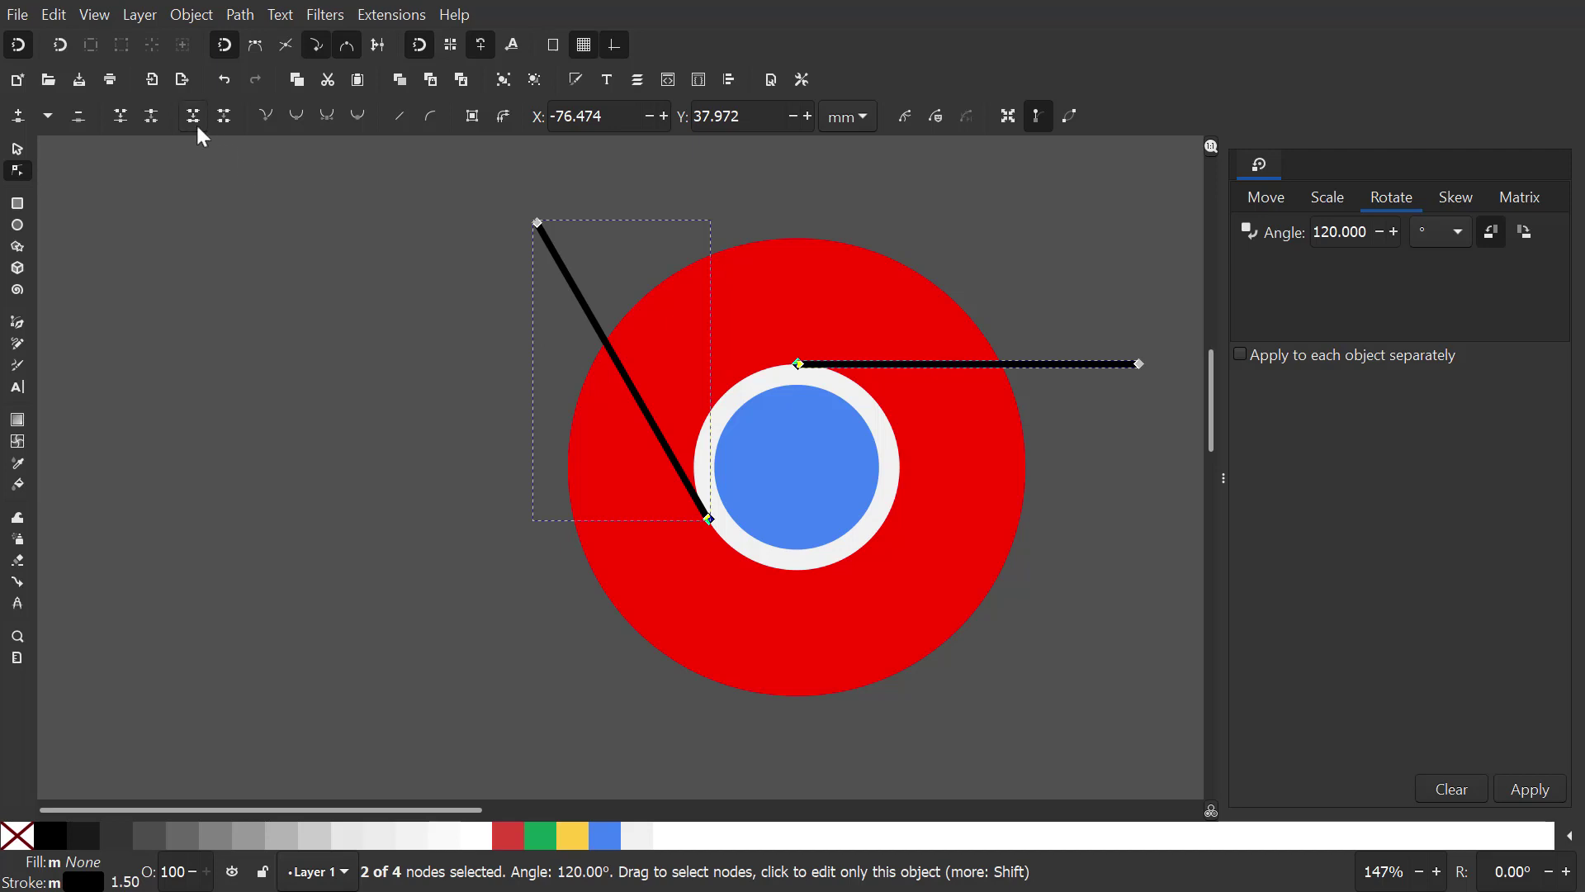
{"action": "left_click", "coordinate": [224, 115]}
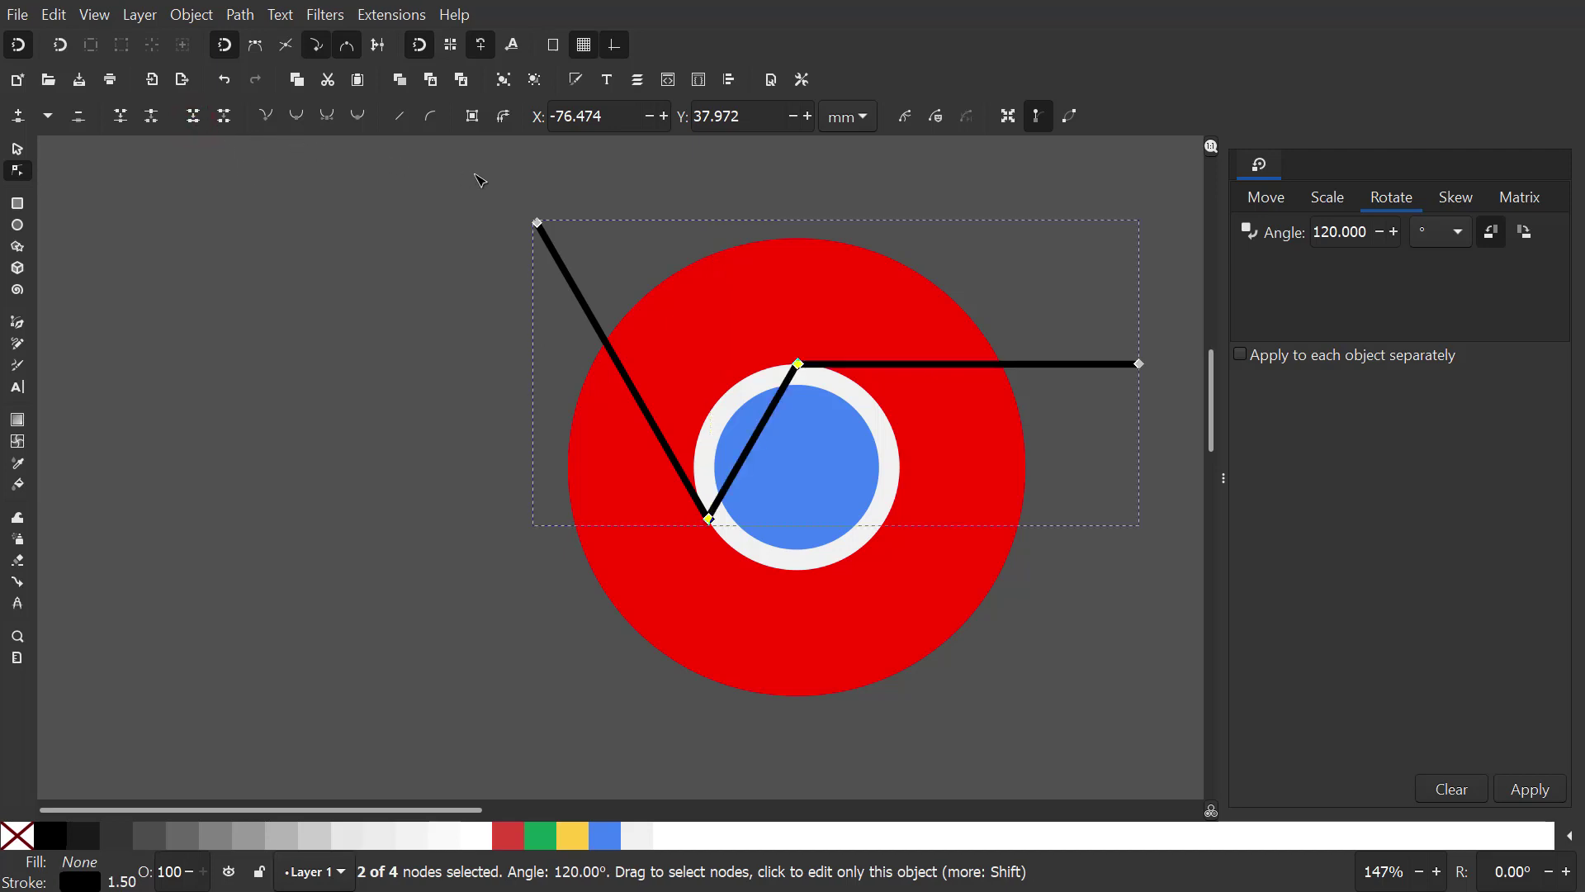
{"action": "left_click_drag", "start_coordinate": [476, 175], "coordinate": [585, 249]}
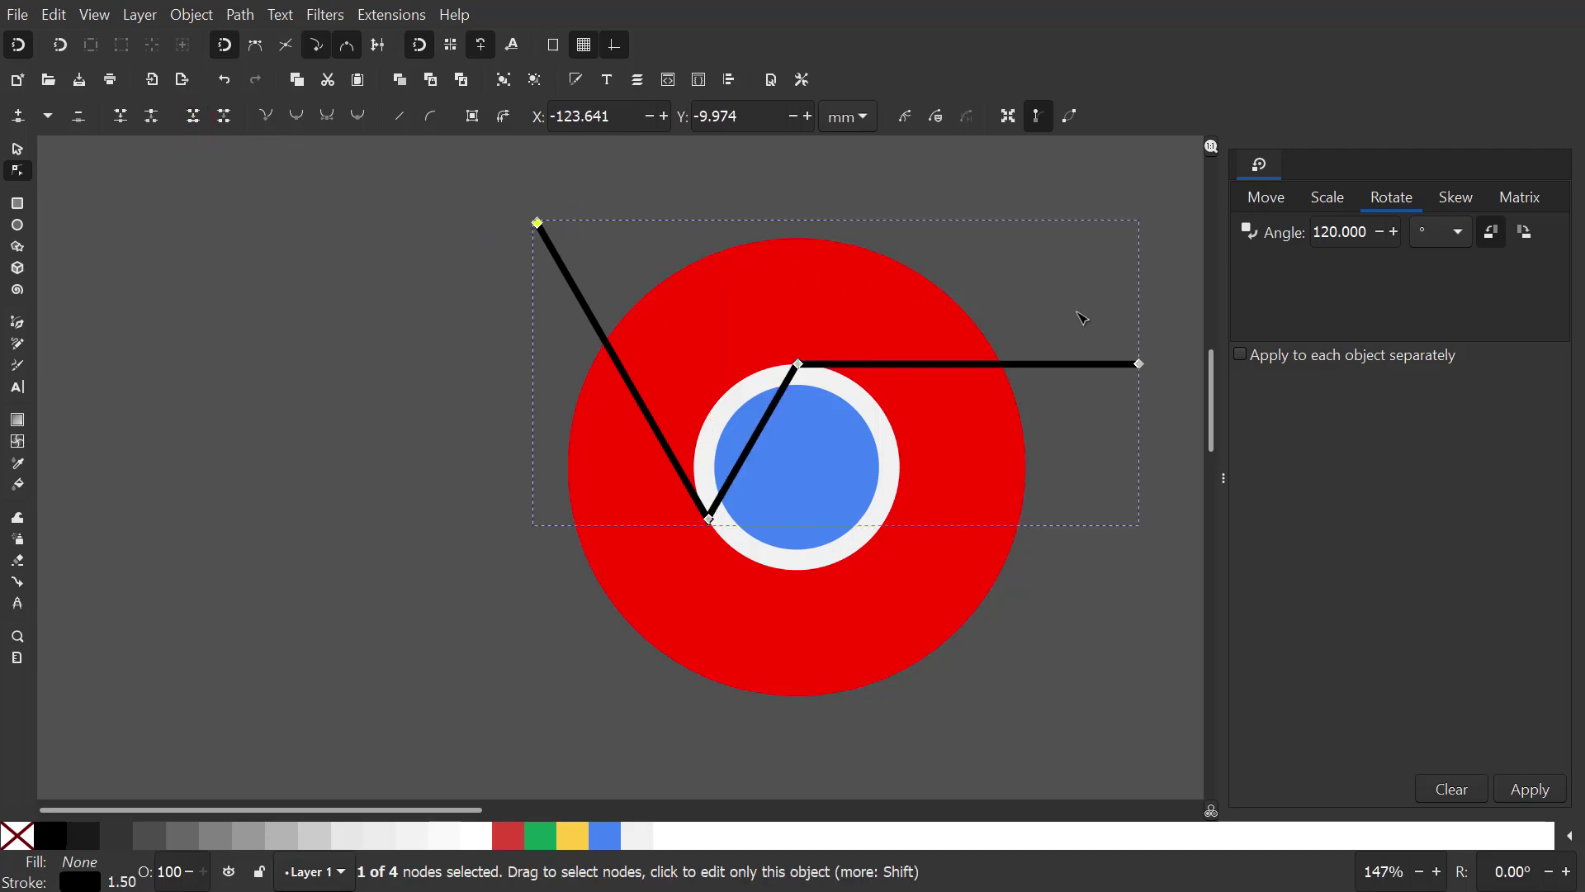
{"action": "left_click_drag", "start_coordinate": [1105, 317], "coordinate": [1177, 413]}
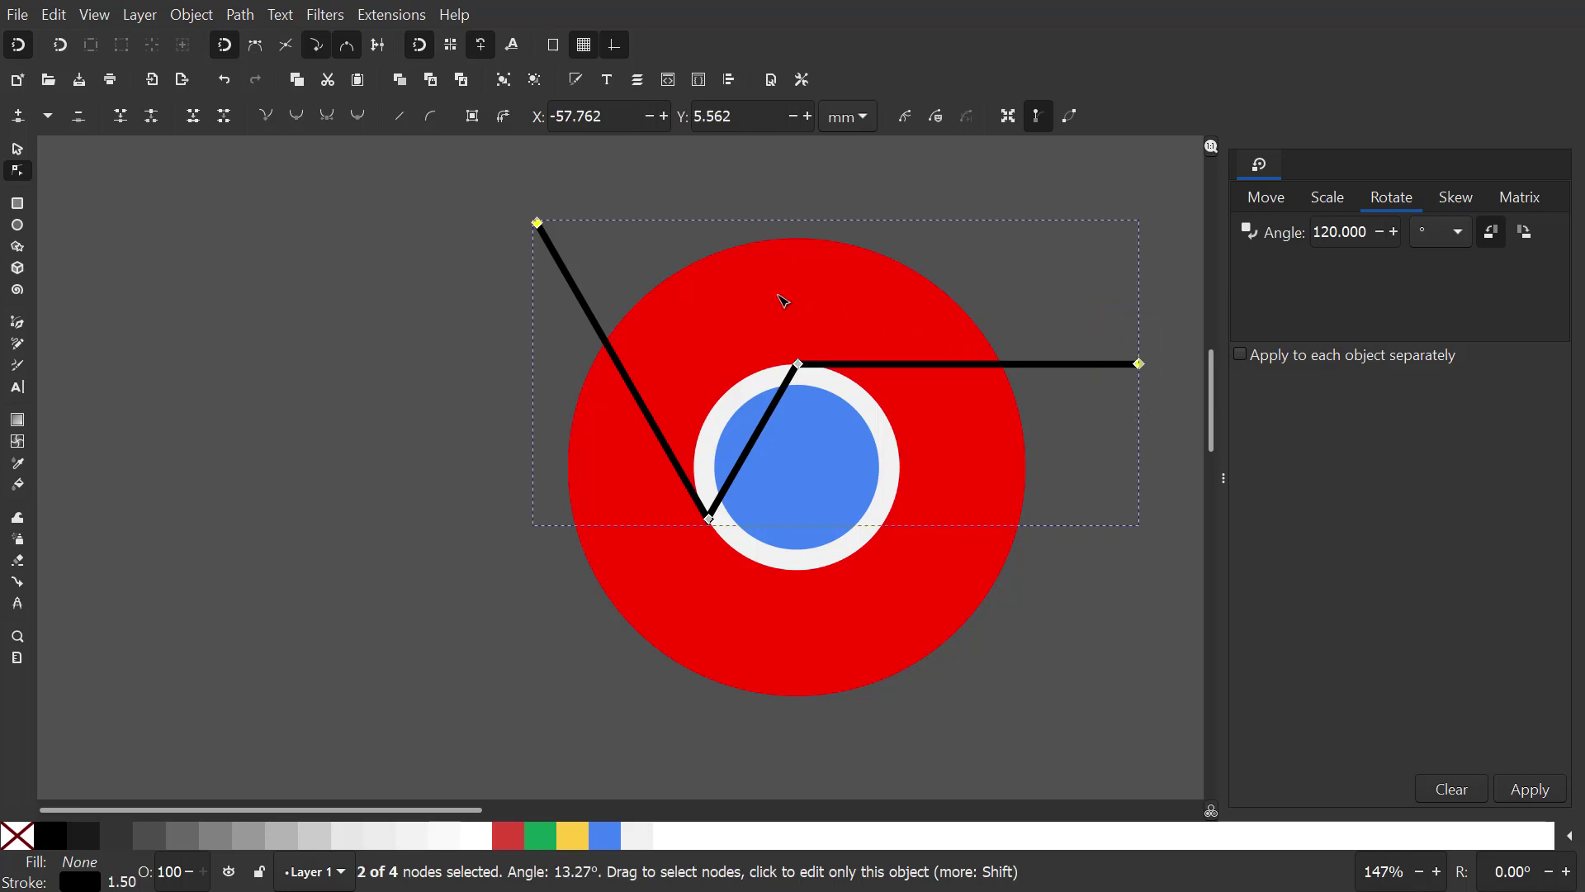
{"action": "left_click", "coordinate": [195, 125]}
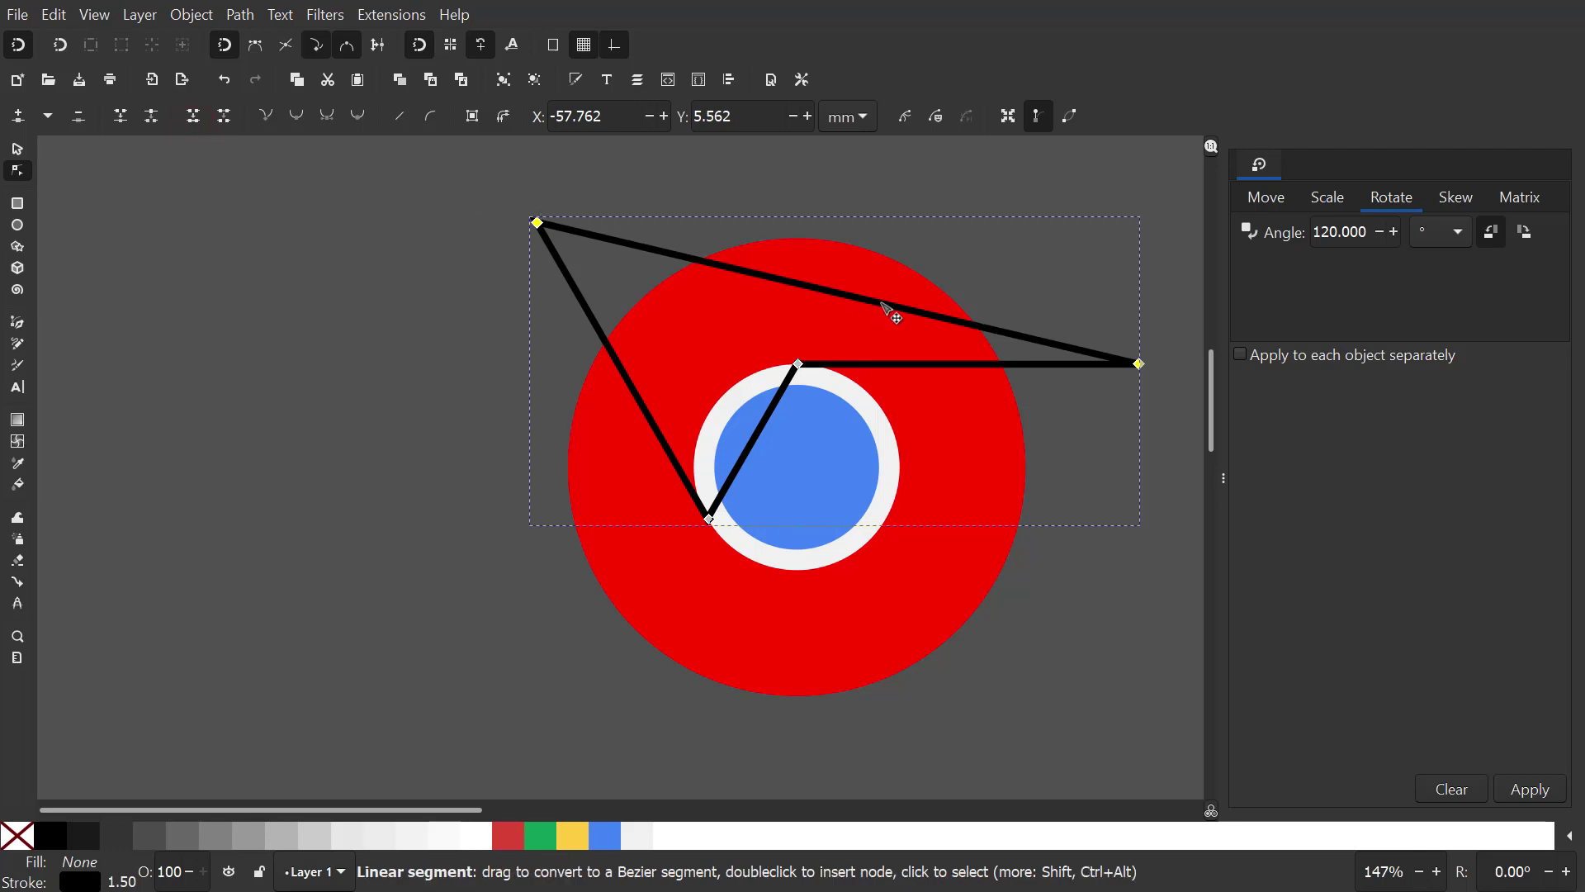
{"action": "left_click_drag", "start_coordinate": [892, 310], "coordinate": [897, 206]}
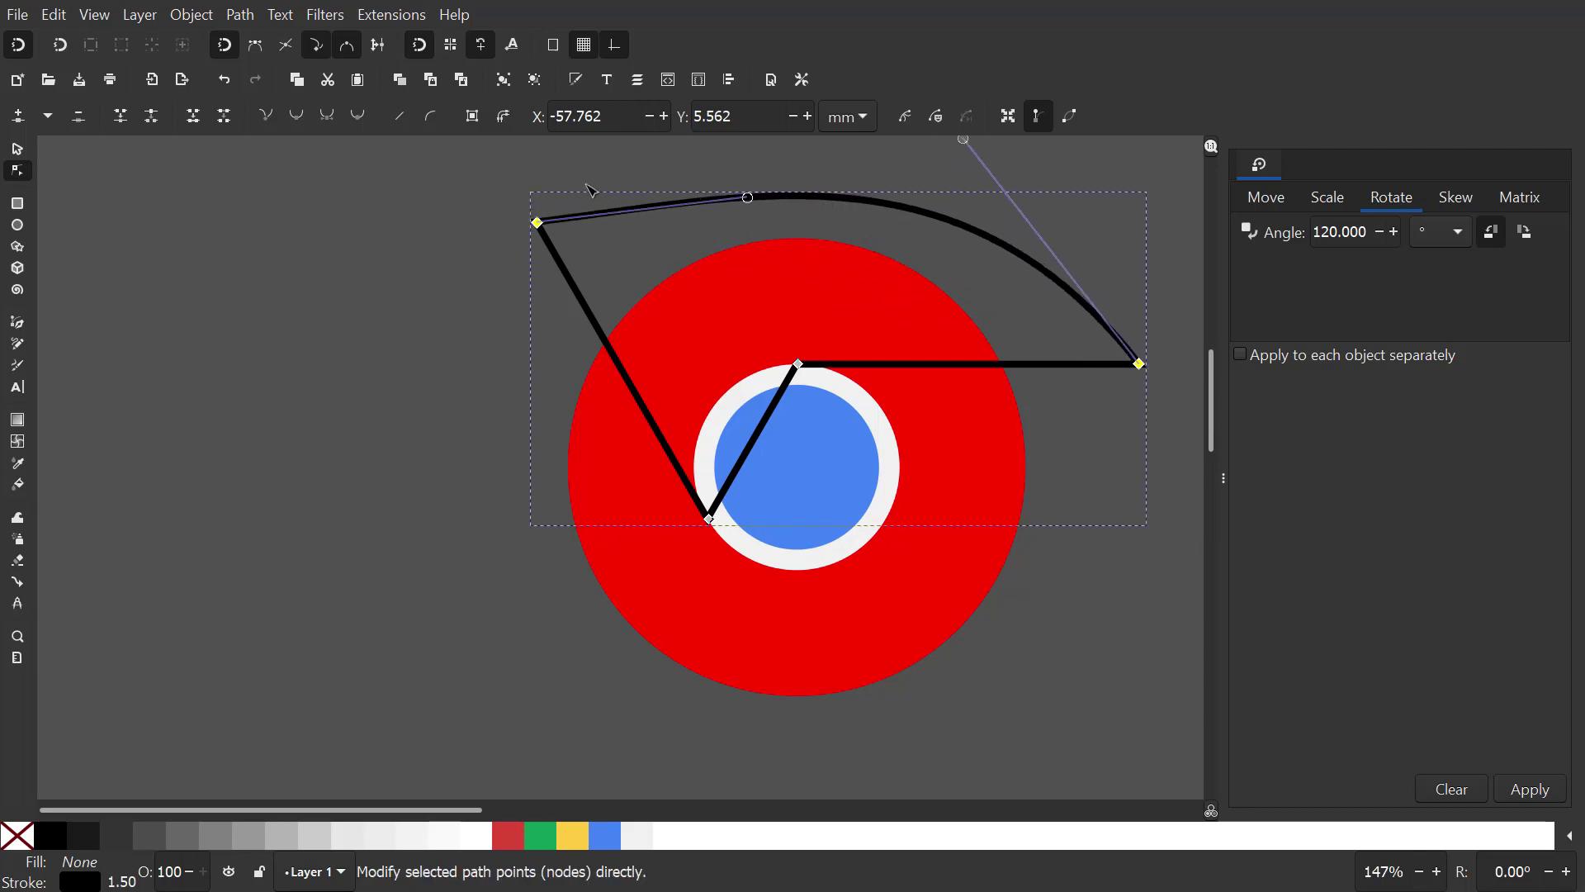
Intersect the wedge with a duplicate of the red circle so its outer edge follows the rim.
{"action": "left_click", "coordinate": [18, 149]}
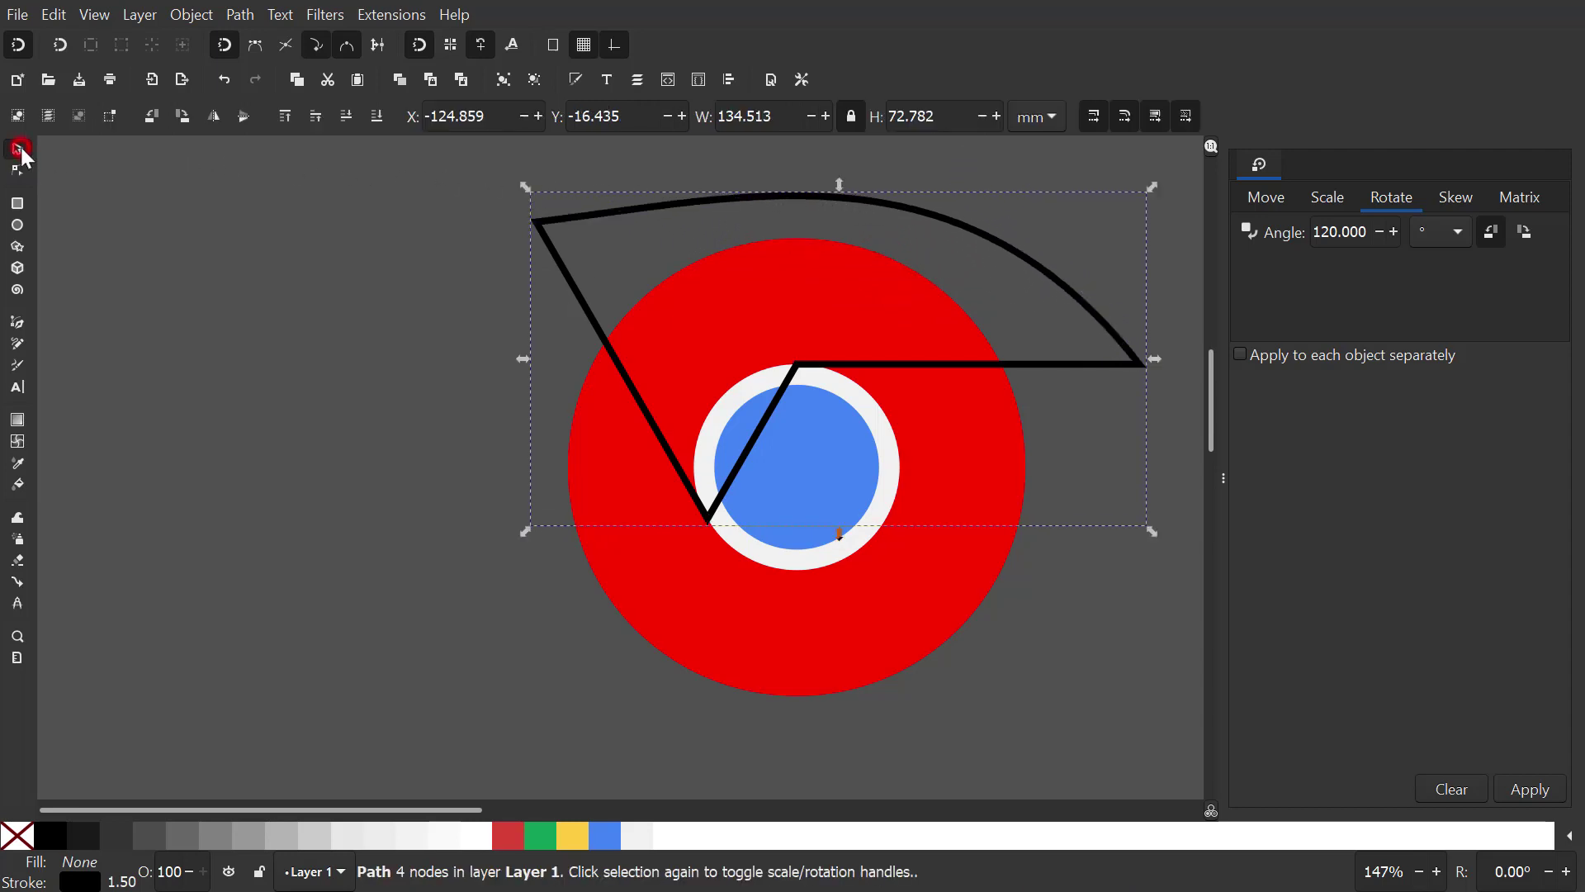
{"action": "left_click", "coordinate": [251, 266]}
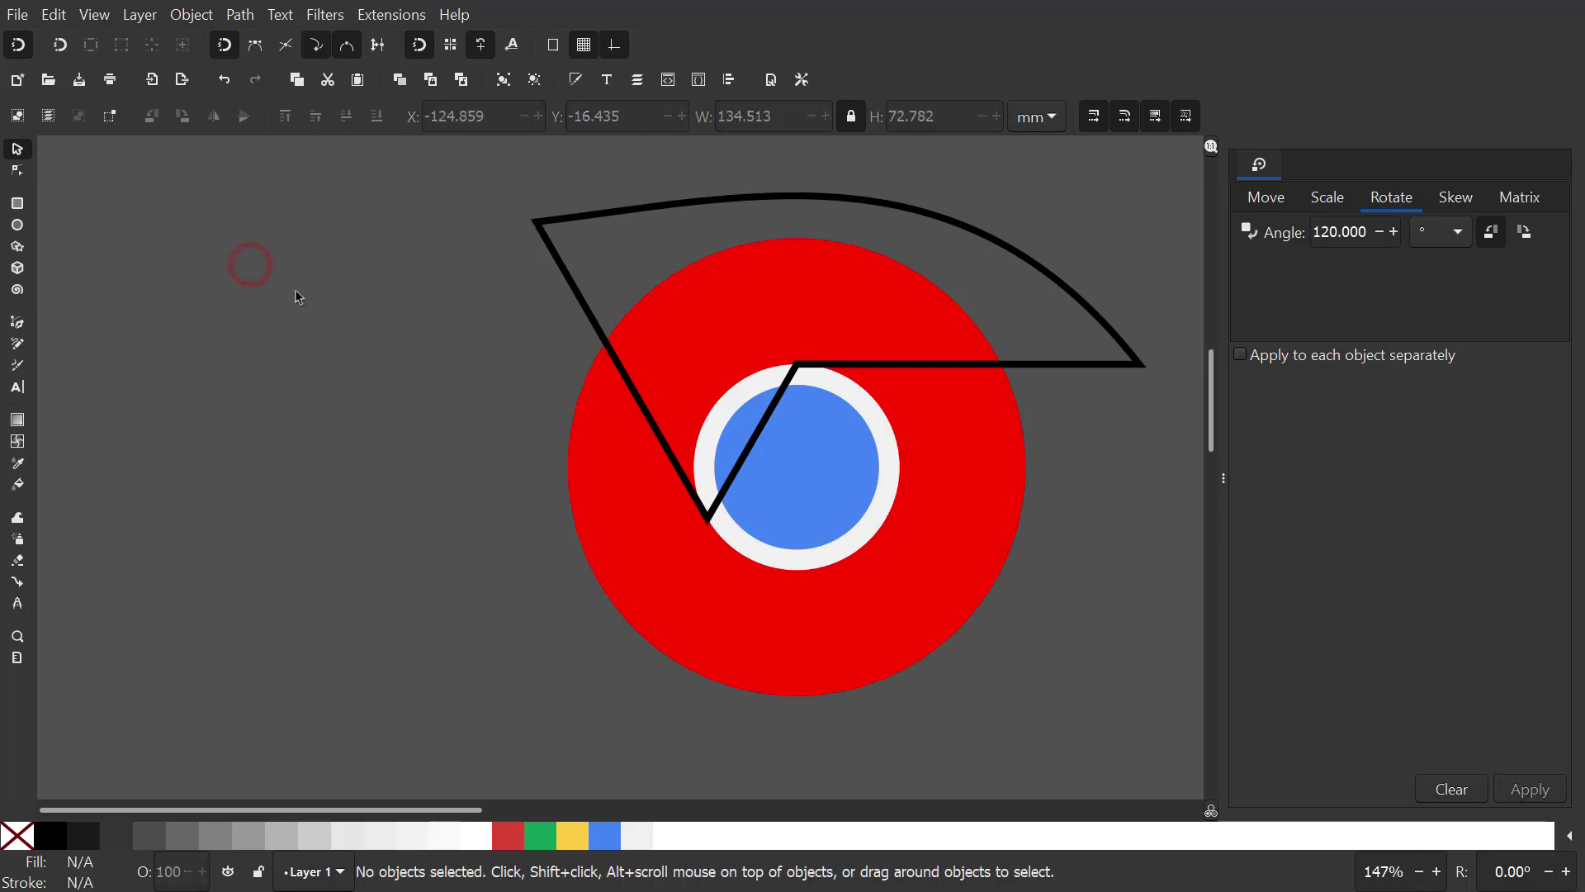
{"action": "left_click", "coordinate": [584, 461]}
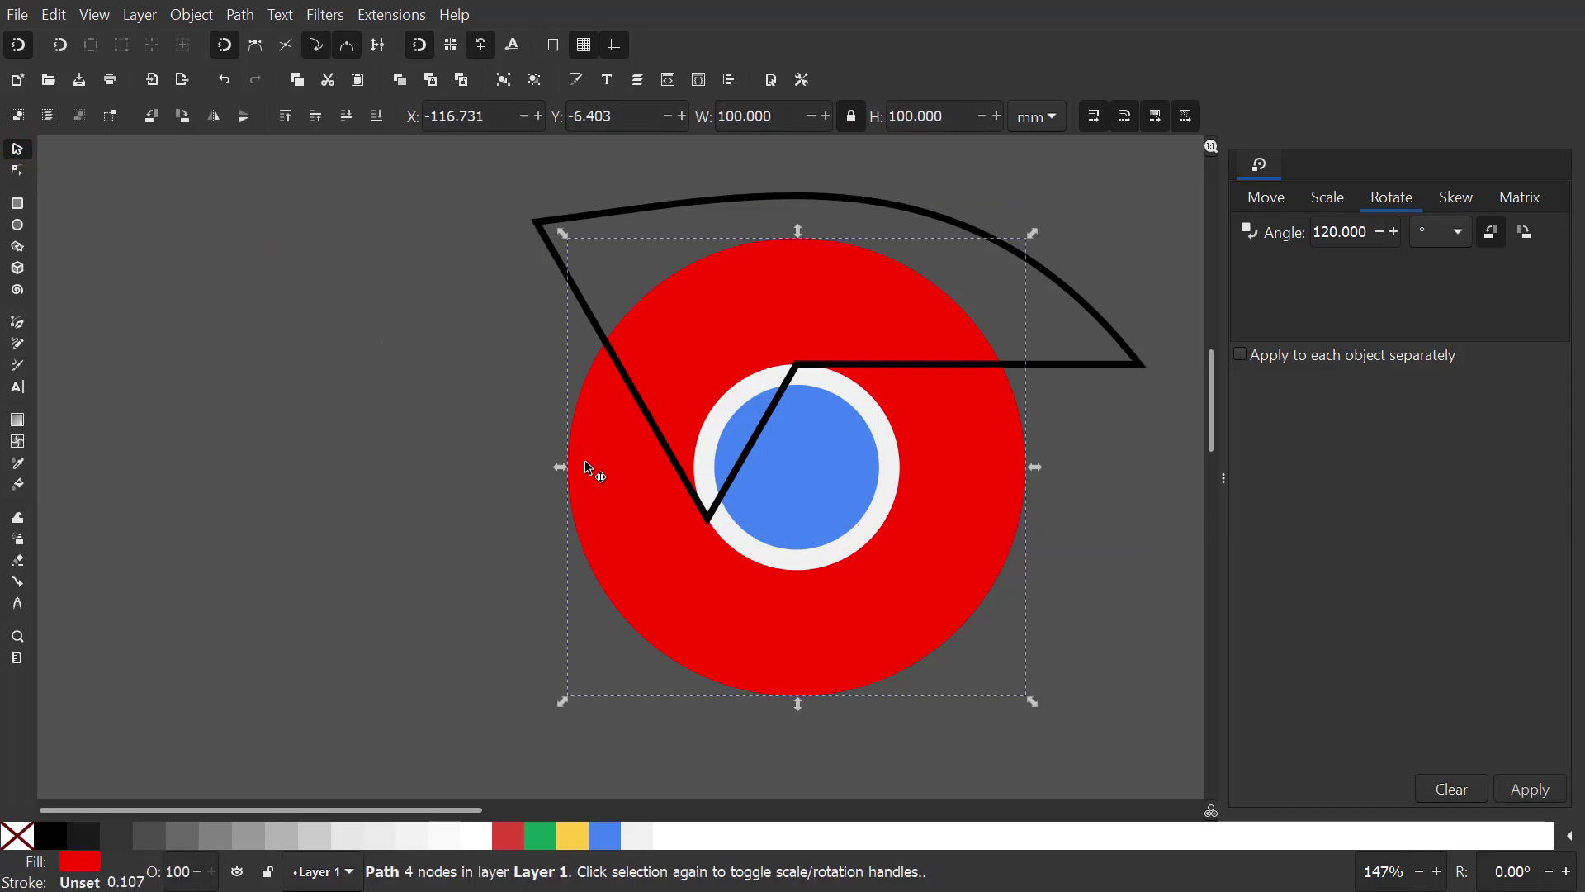
{"action": "right_click", "coordinate": [586, 465]}
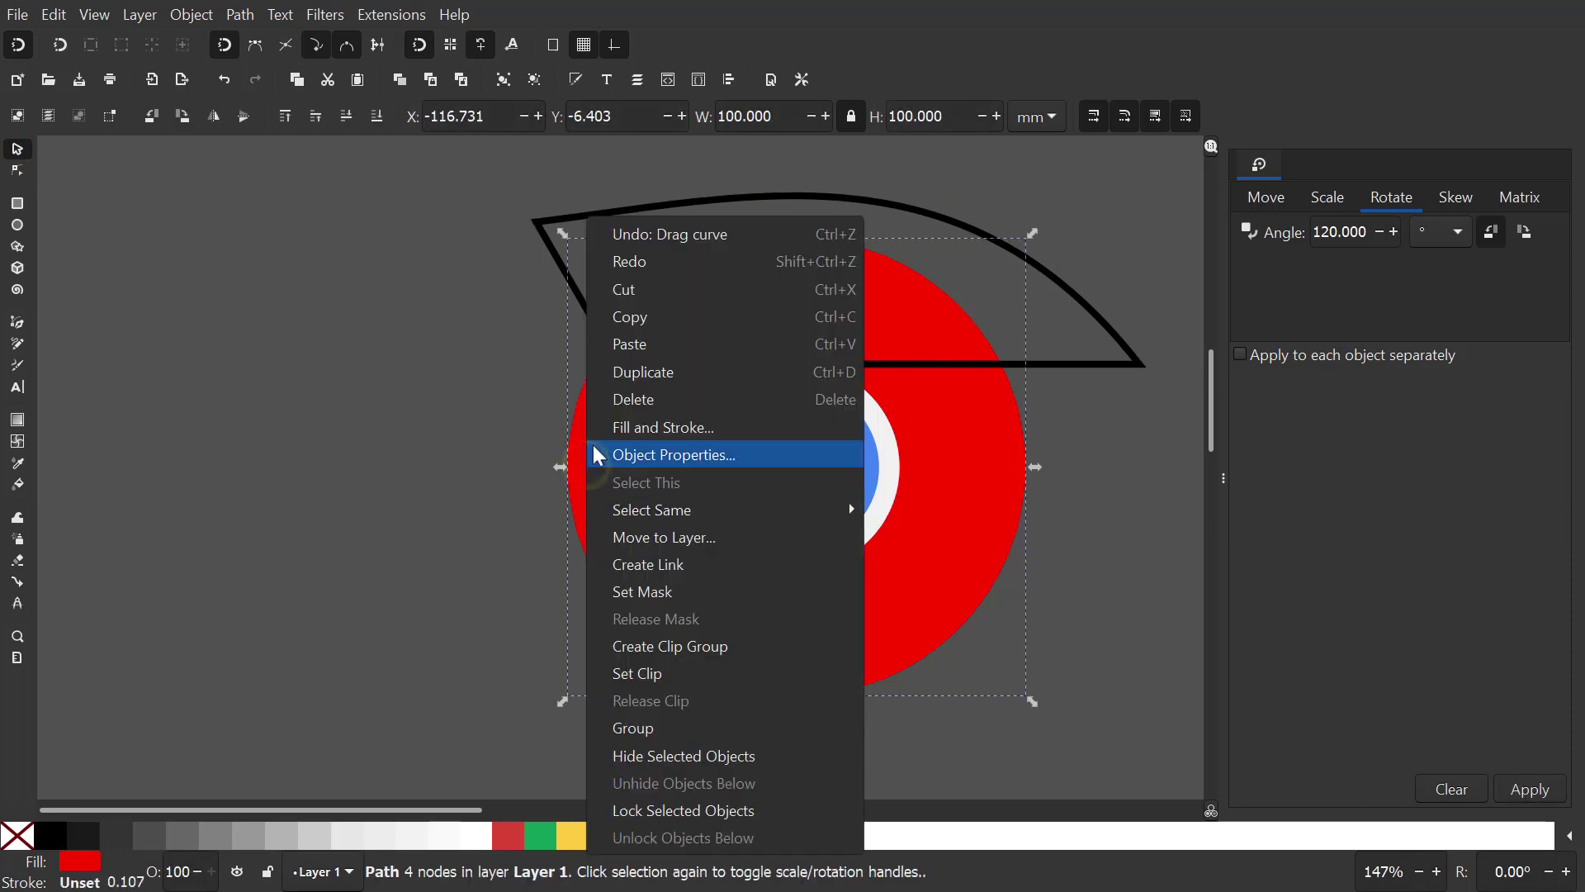
{"action": "left_click", "coordinate": [616, 376]}
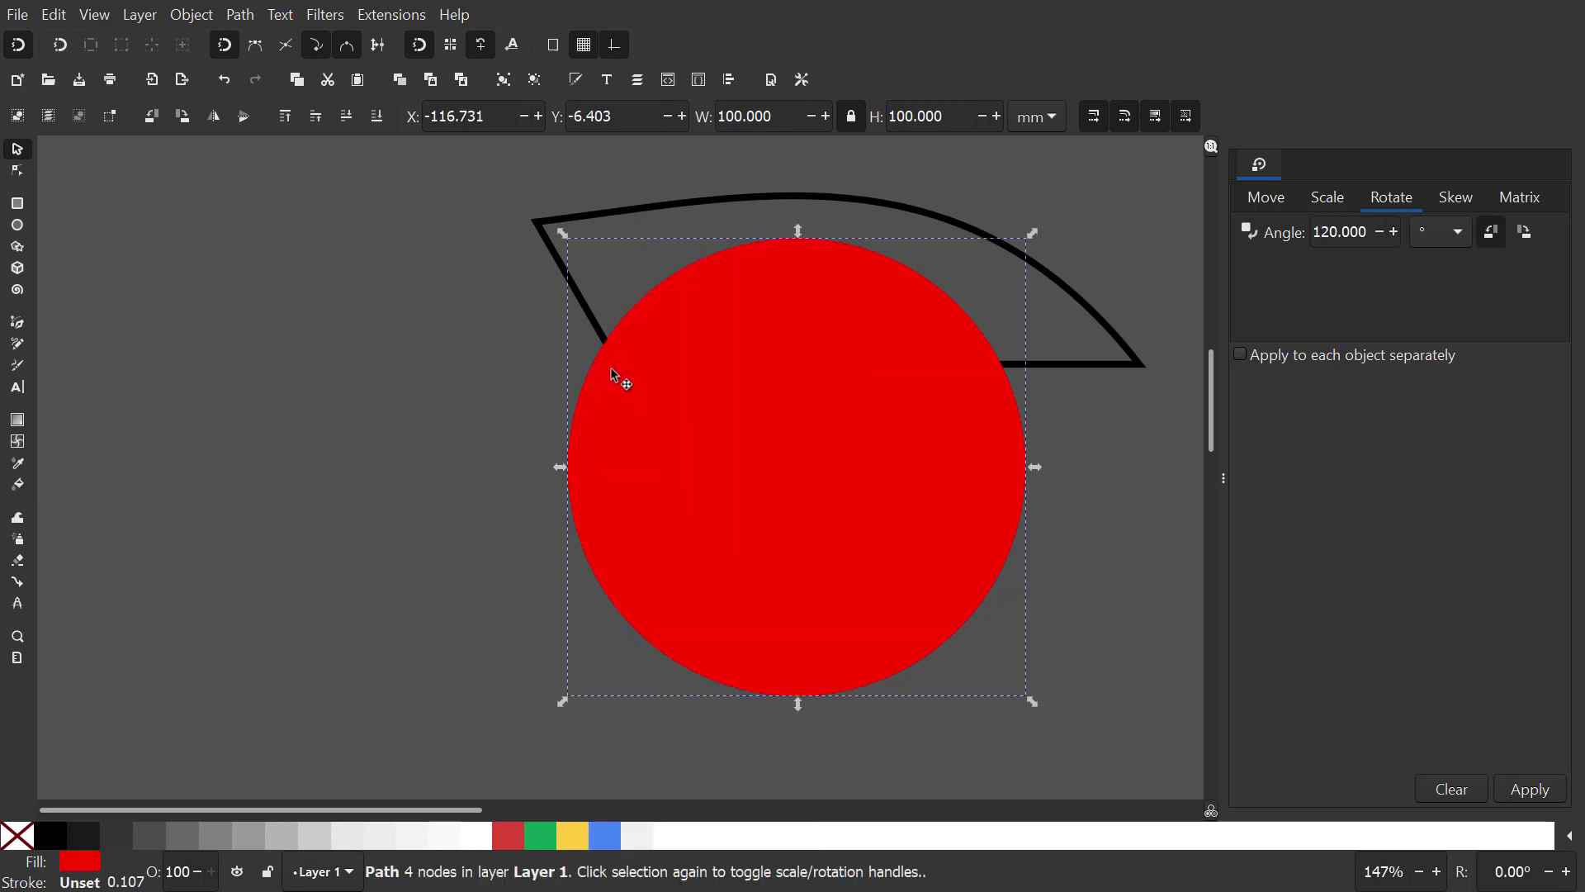
{"action": "left_click", "coordinate": [548, 240], "text": "shift"}
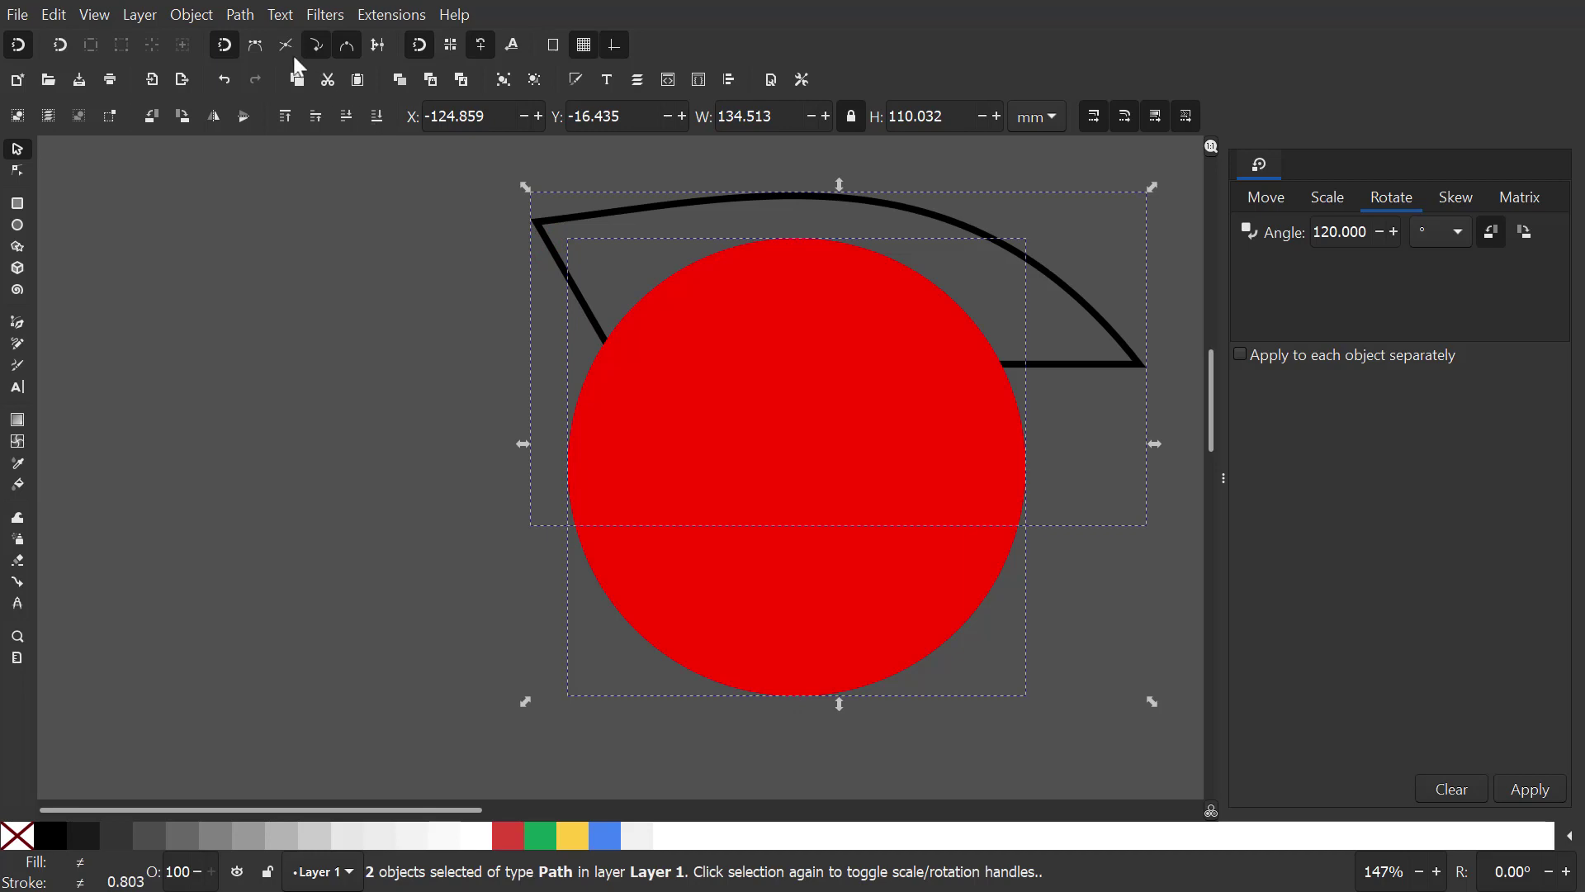
{"action": "left_click", "coordinate": [239, 18]}
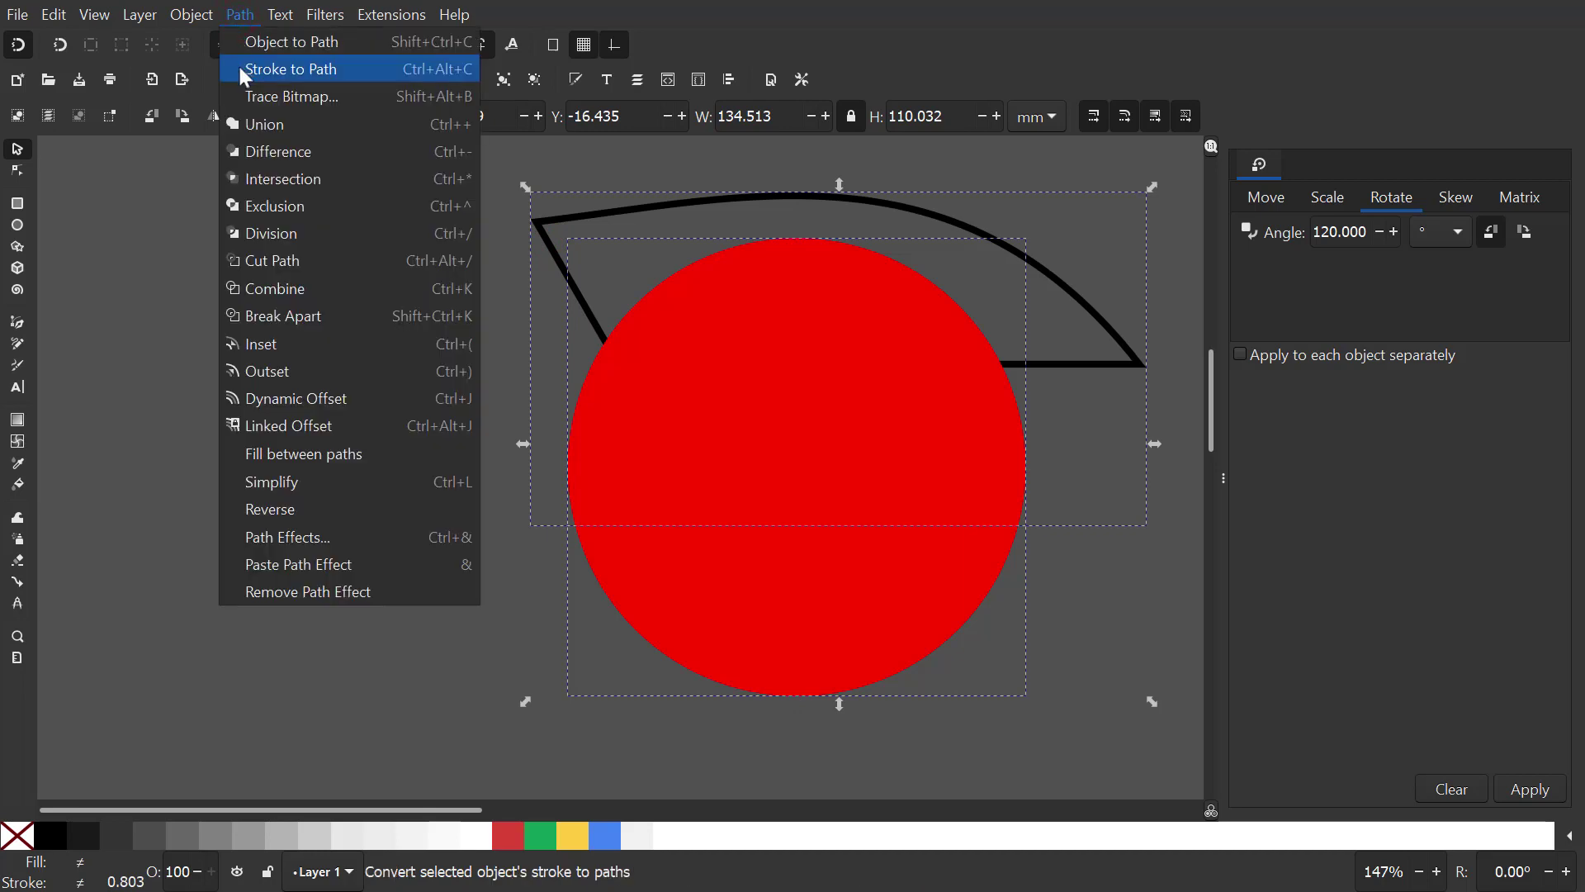
{"action": "left_click", "coordinate": [250, 180]}
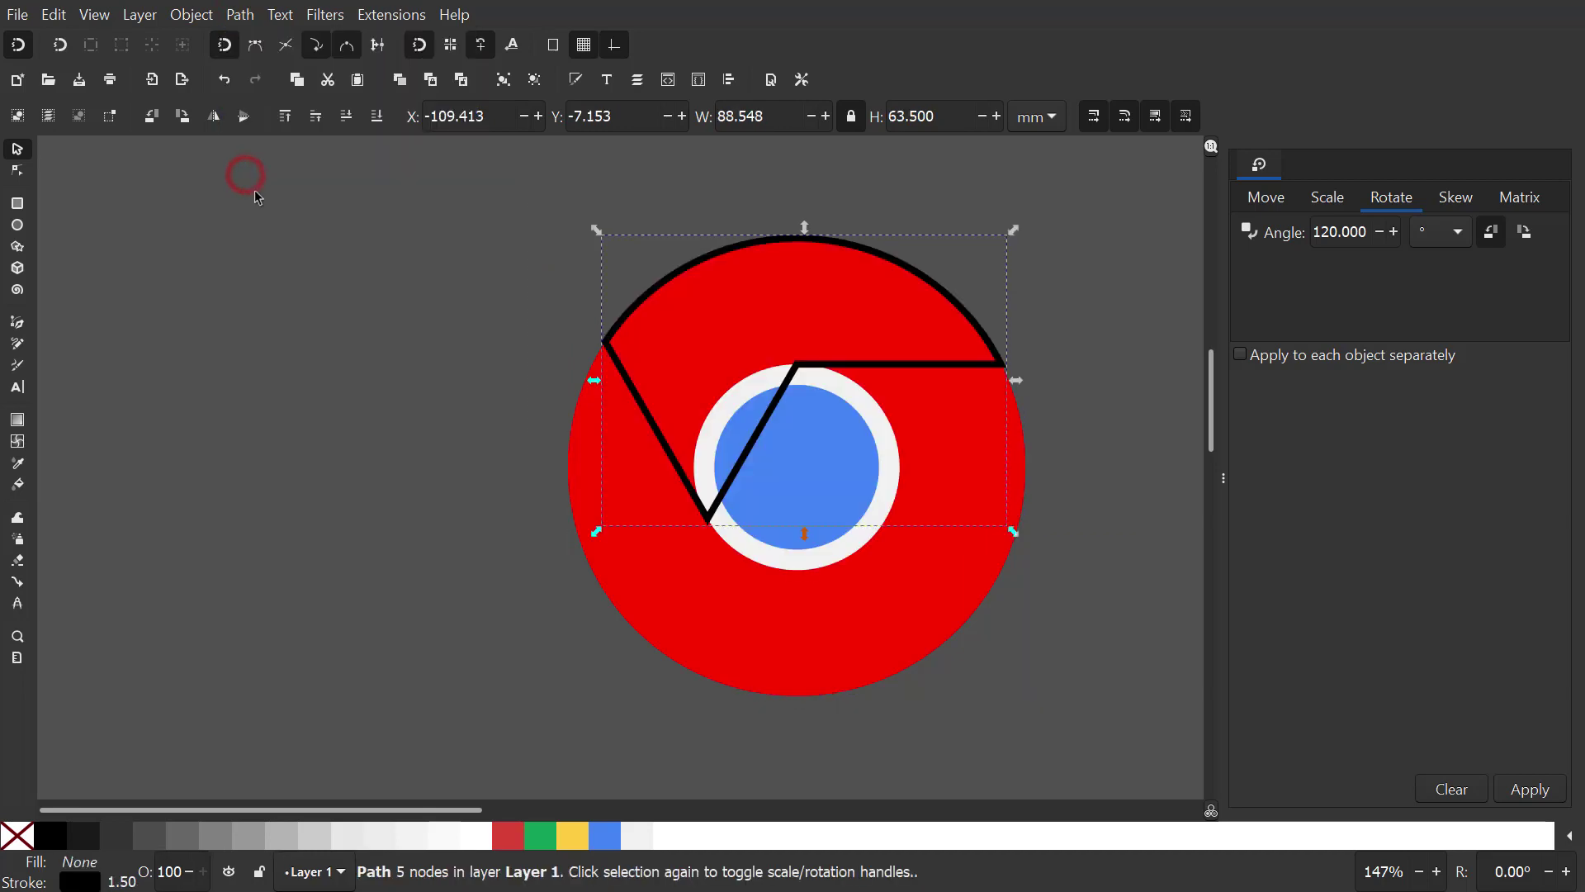
Cut a duplicate of the white centre circle out of the top red wedge with Path > Difference.
{"action": "left_click", "coordinate": [333, 326]}
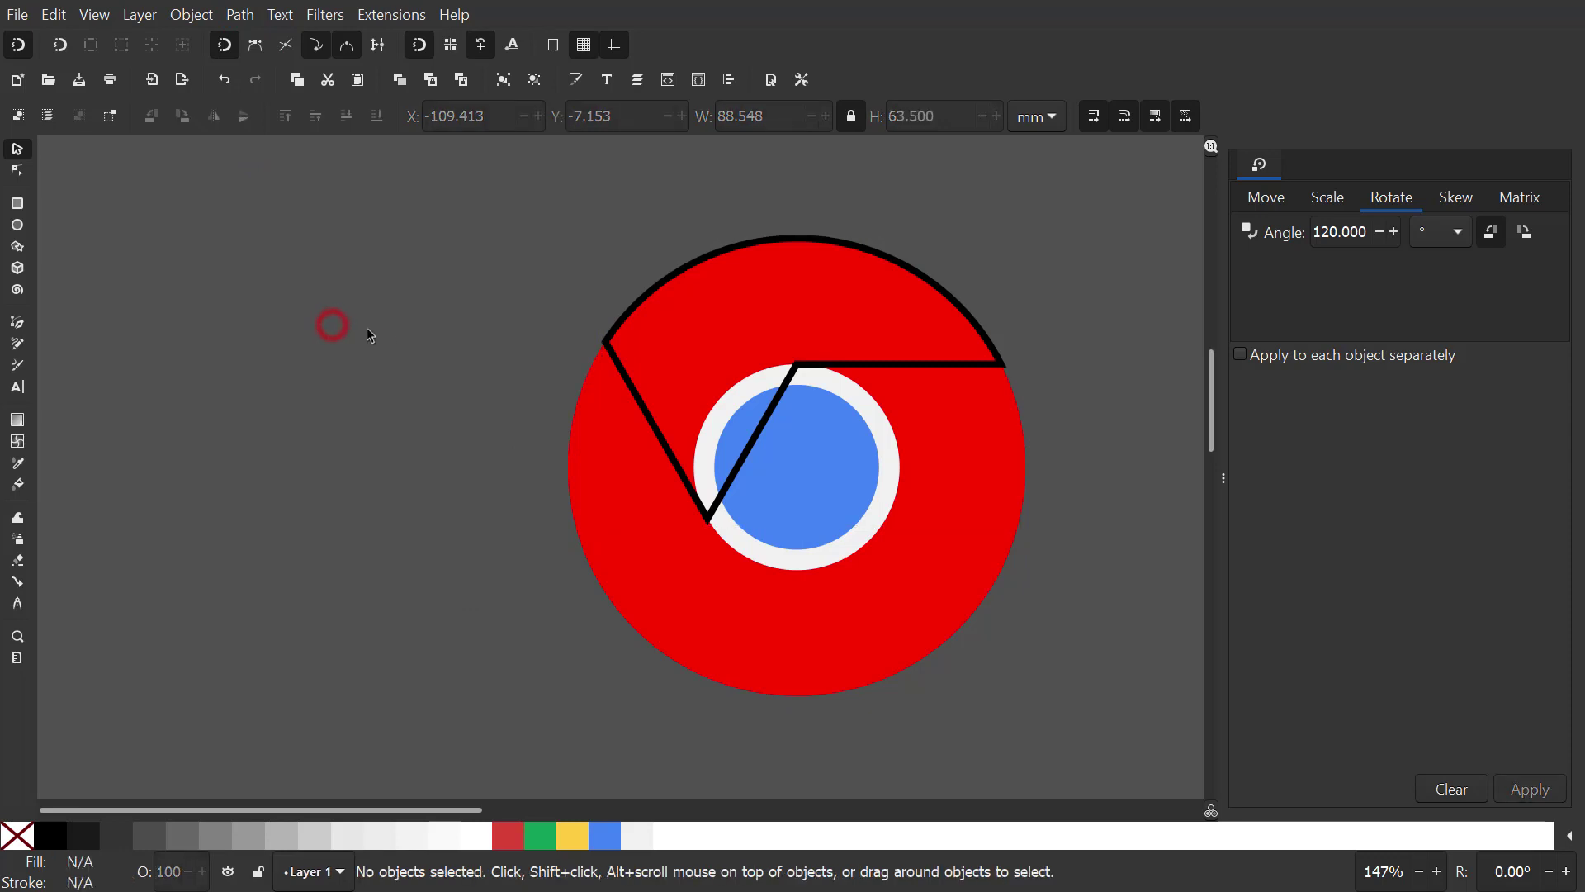
{"action": "left_click", "coordinate": [859, 400]}
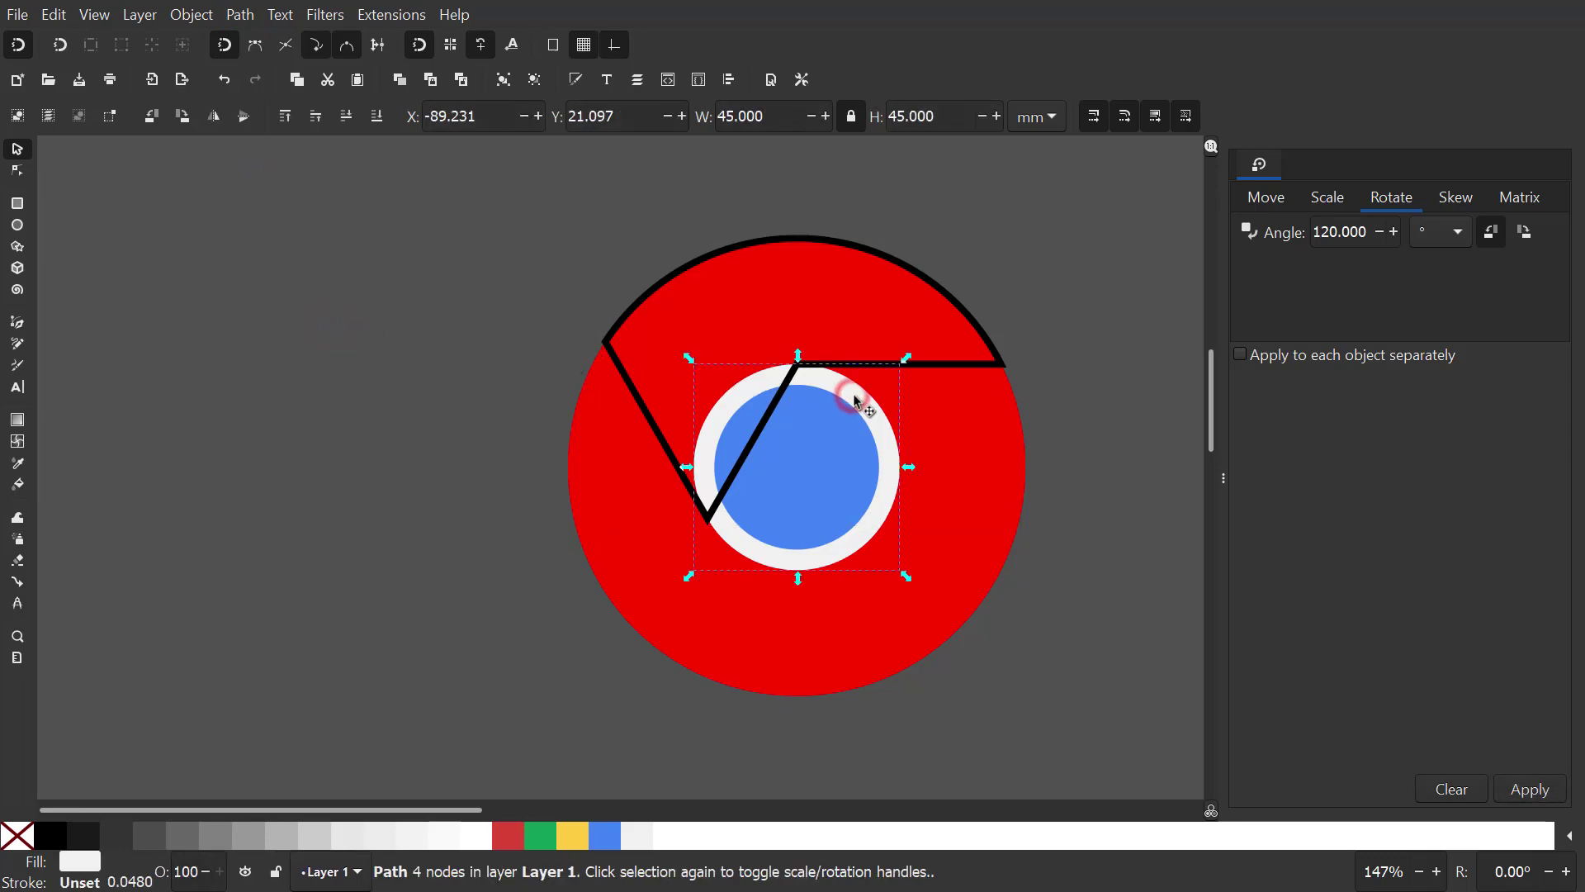
{"action": "right_click", "coordinate": [861, 405]}
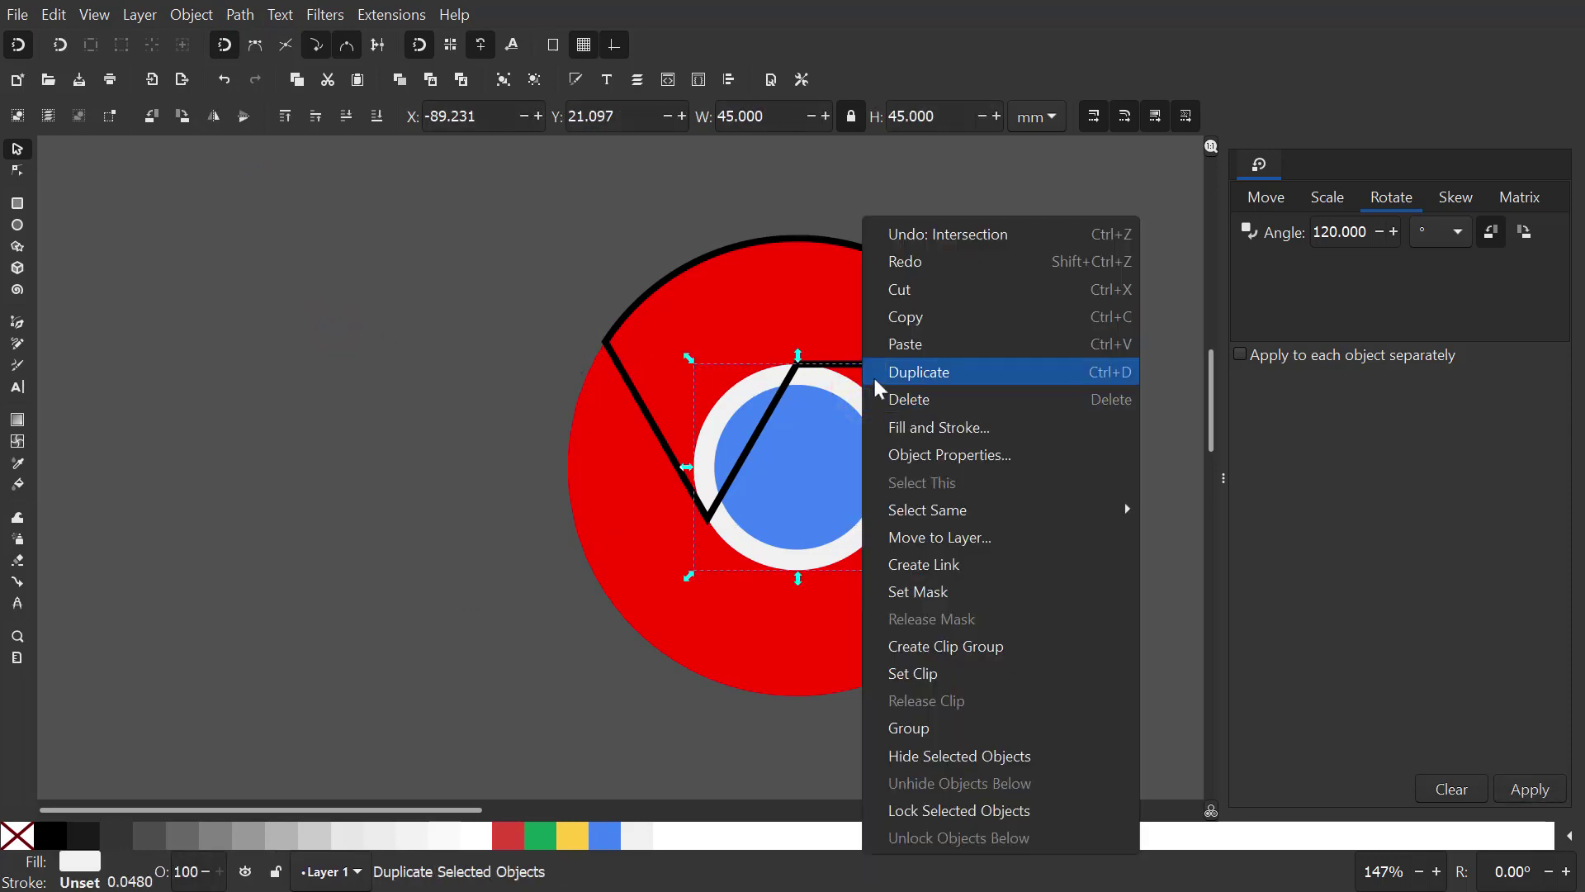
{"action": "left_click", "coordinate": [877, 380]}
{"action": "key", "text": "shift"}
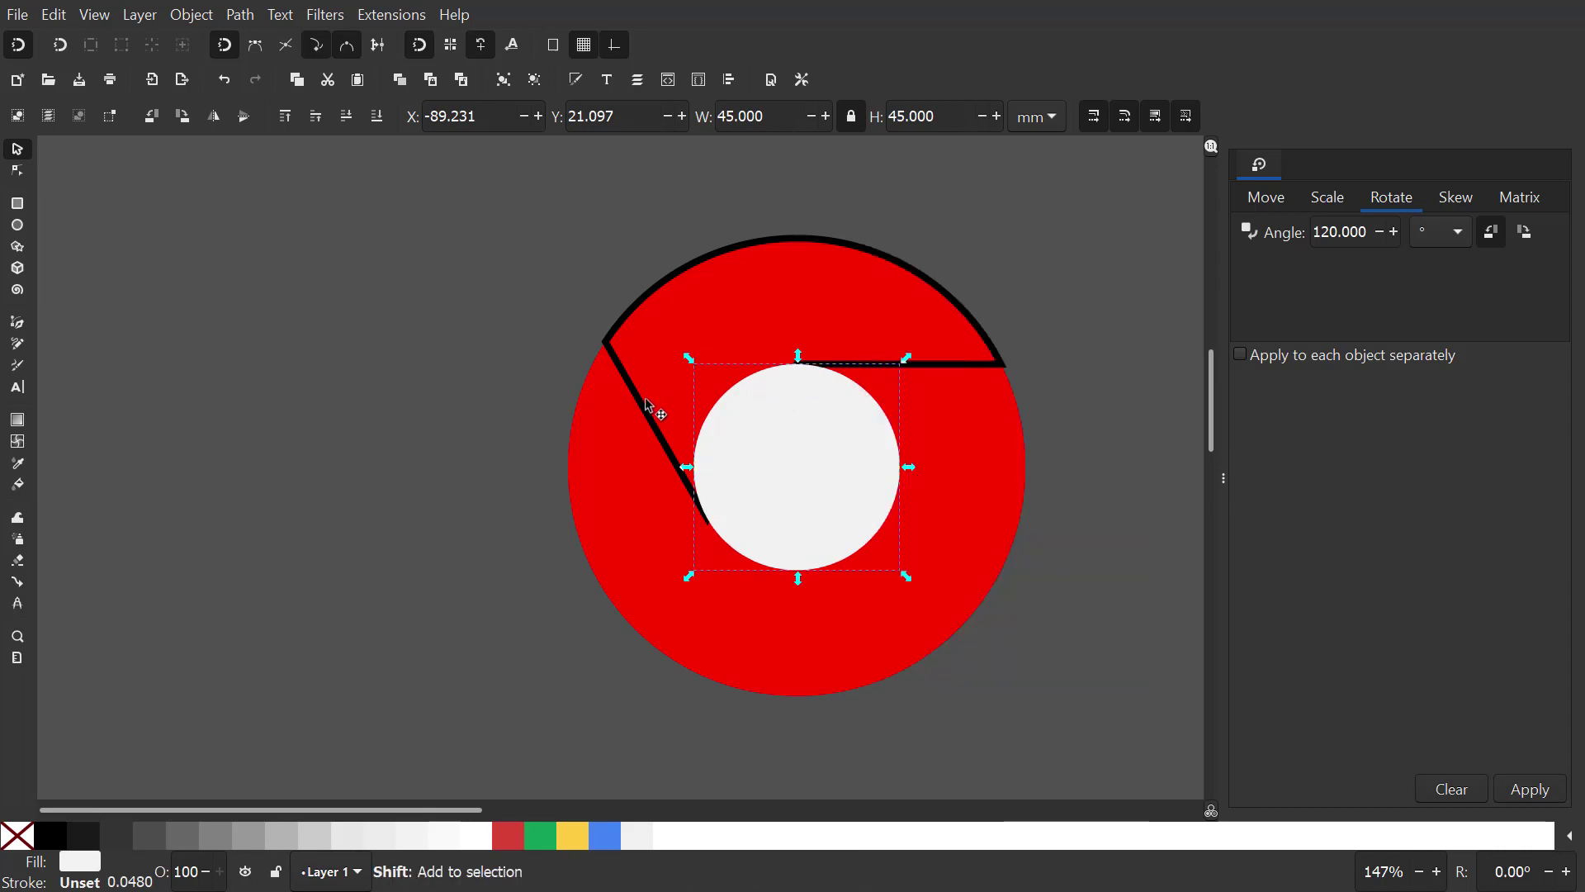
{"action": "left_click", "coordinate": [643, 406], "text": "shift"}
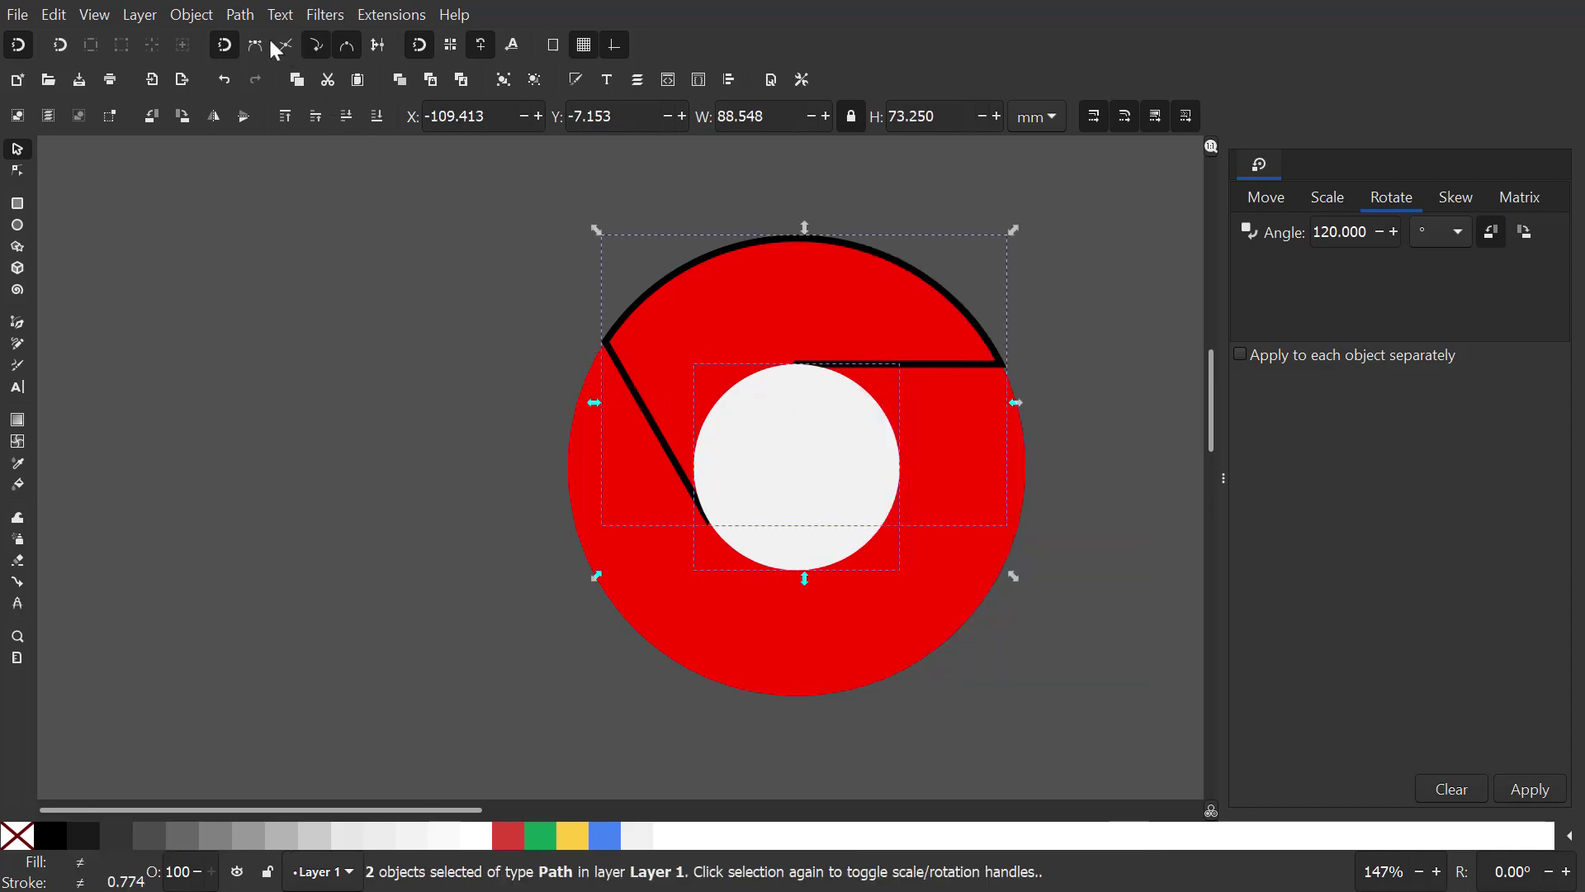
{"action": "left_click", "coordinate": [241, 15]}
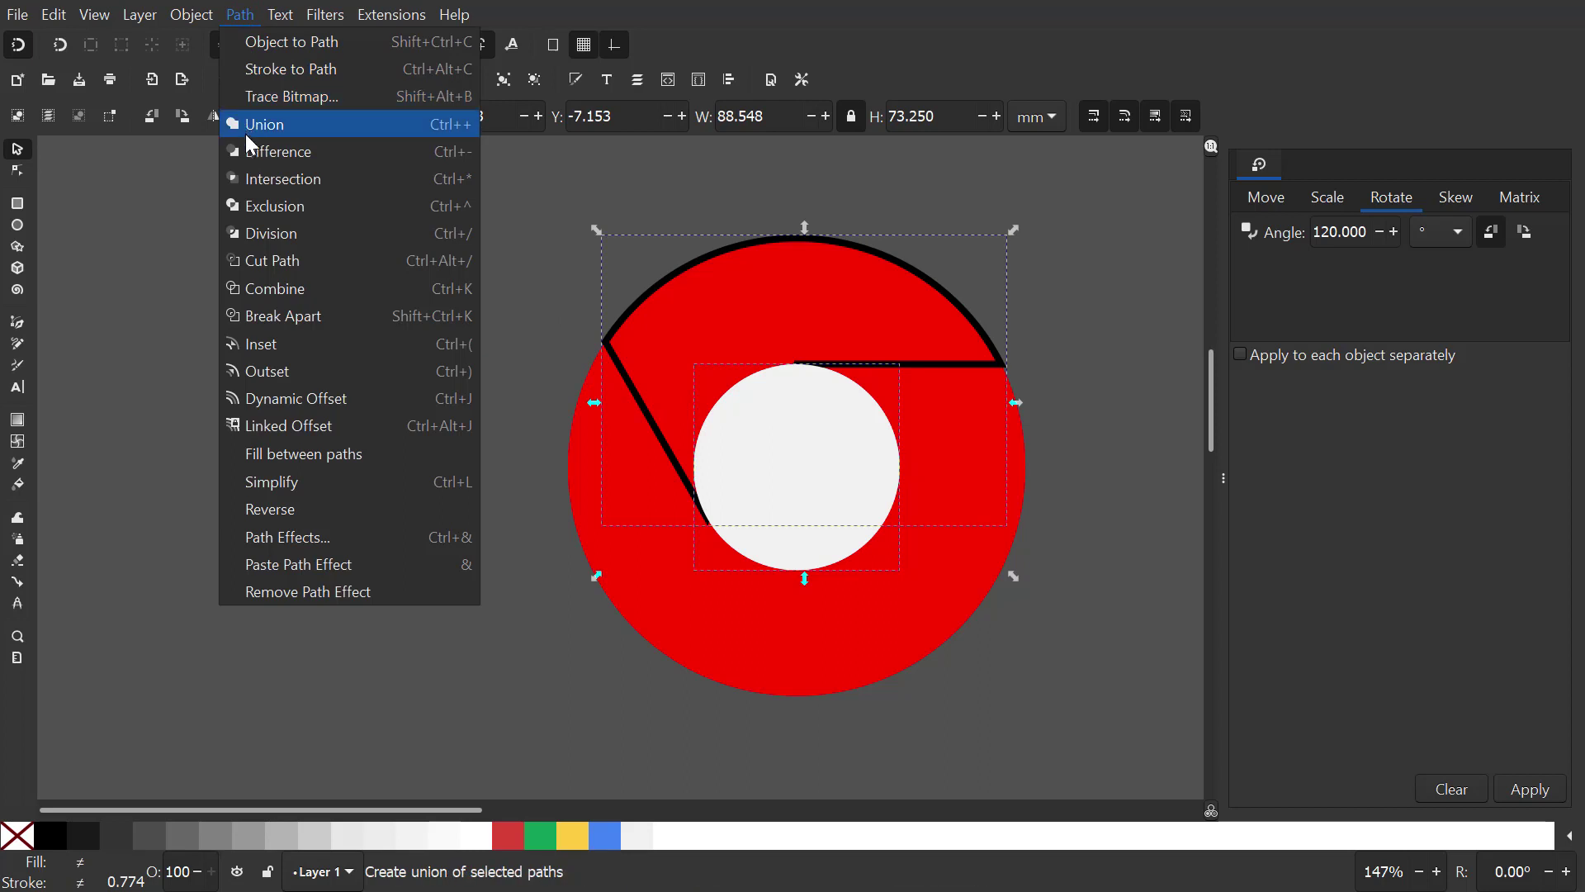
{"action": "left_click", "coordinate": [248, 155]}
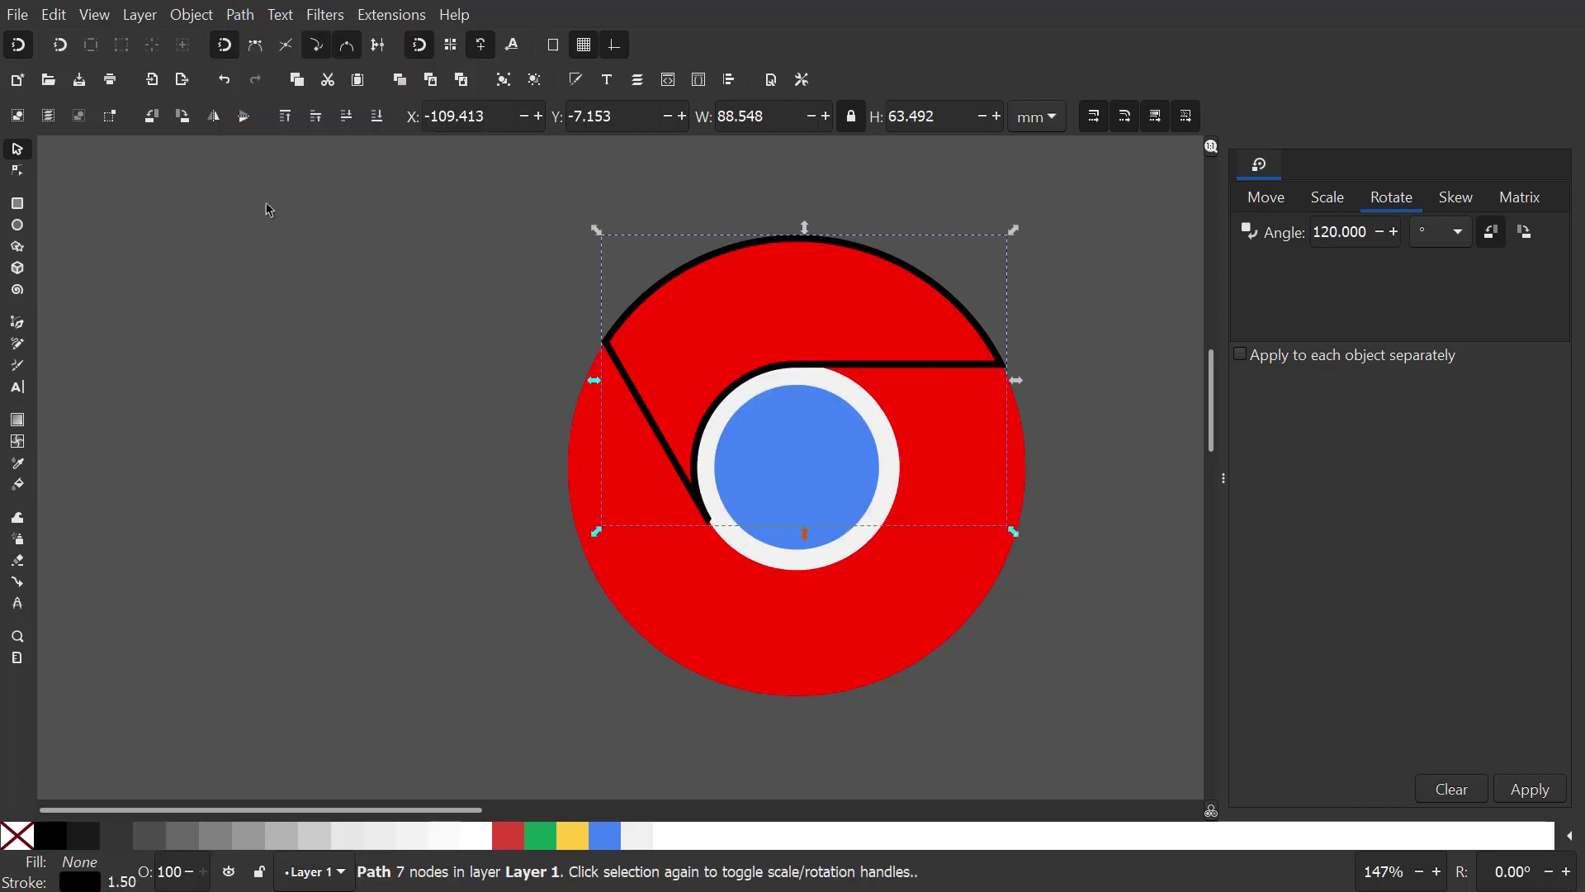
Fill the top wedge with the lighter red and remove its black outline.
{"action": "left_click", "coordinate": [512, 835]}
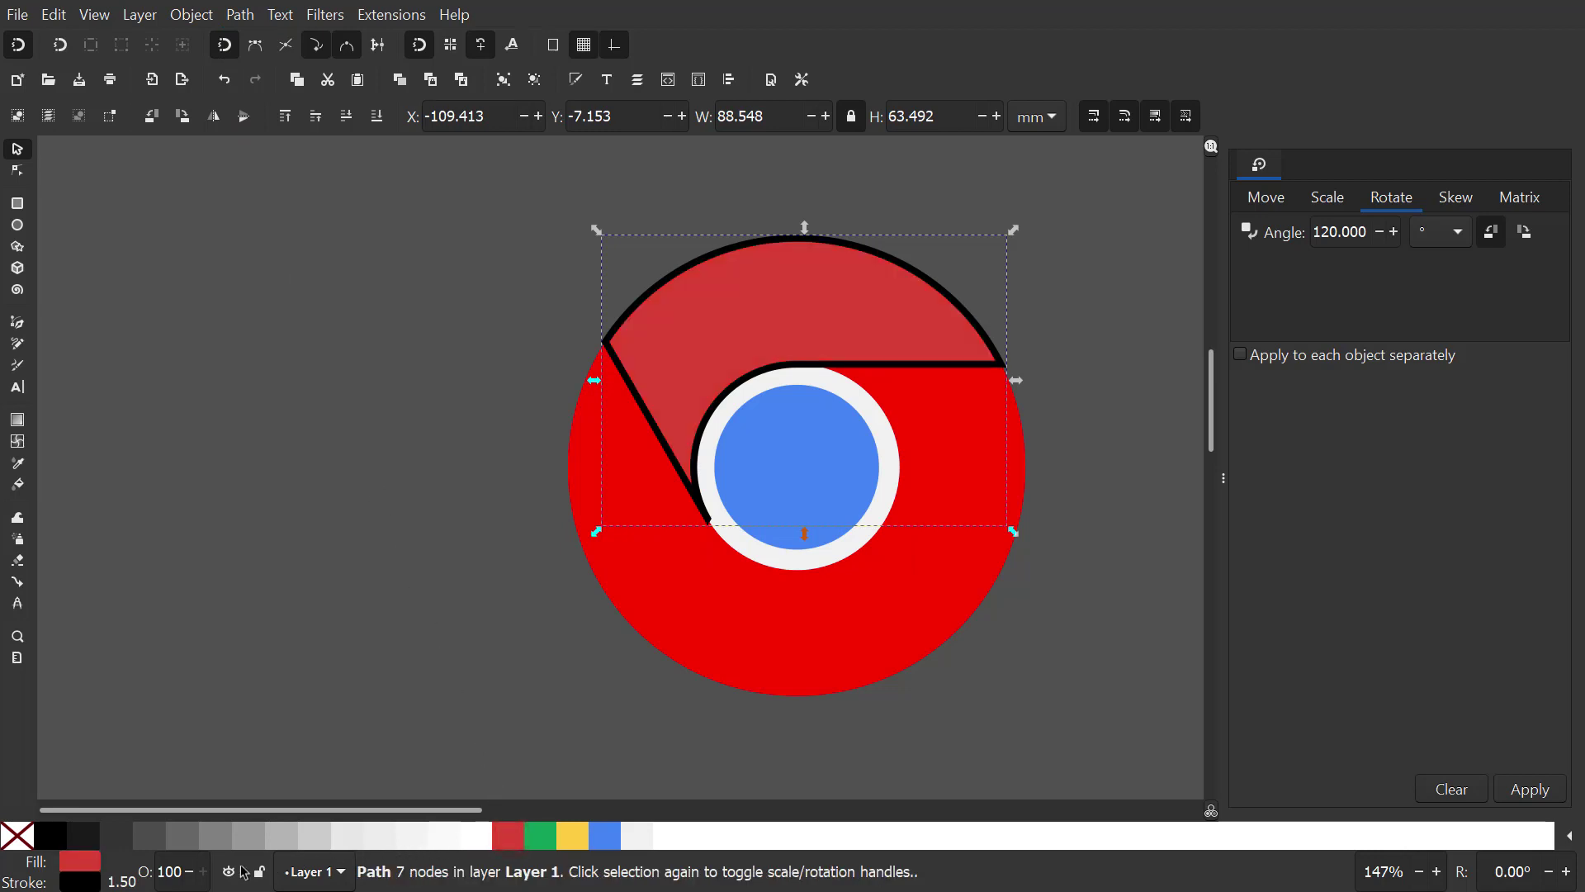
{"action": "right_click", "coordinate": [123, 881]}
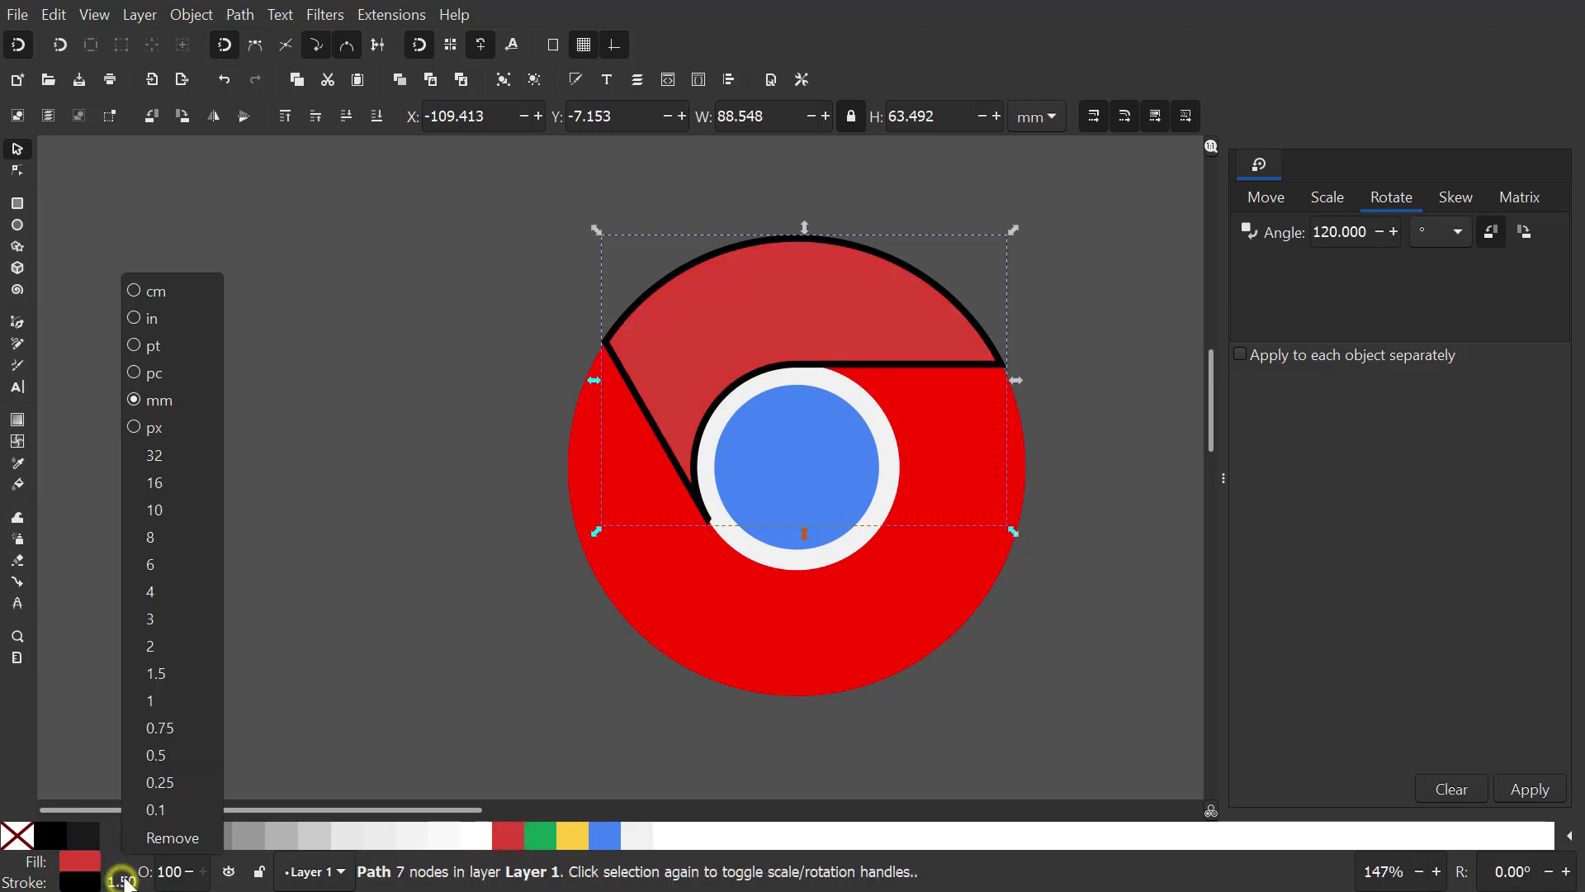
{"action": "left_click", "coordinate": [145, 838]}
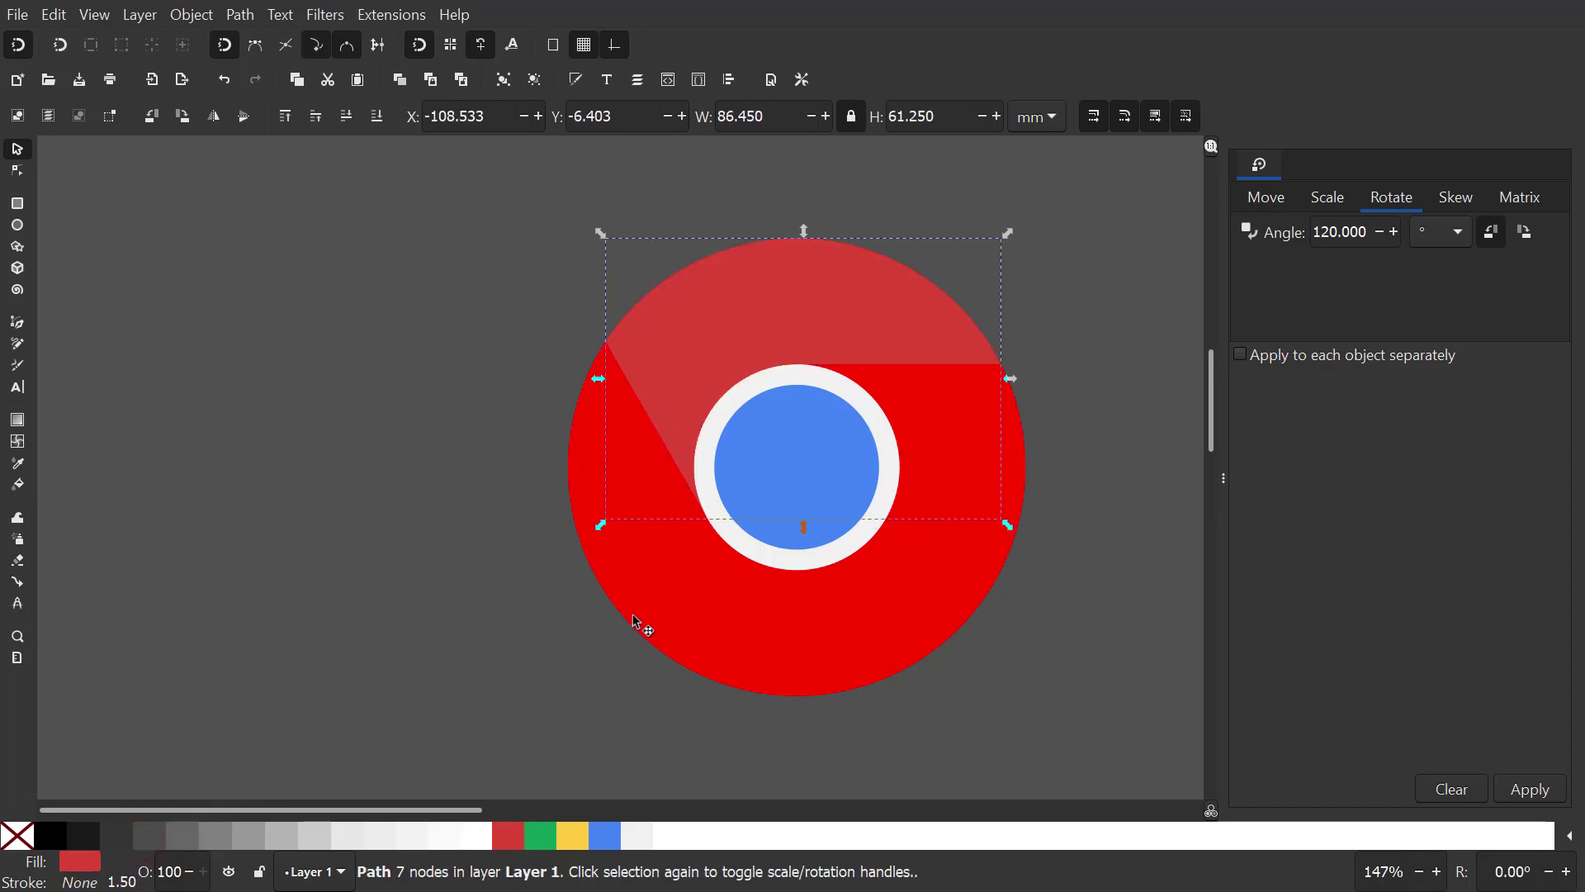
Delete the full red disc behind the wedge, then reselect the red wedge.
{"action": "left_click", "coordinate": [658, 595]}
{"action": "right_click", "coordinate": [658, 595]}
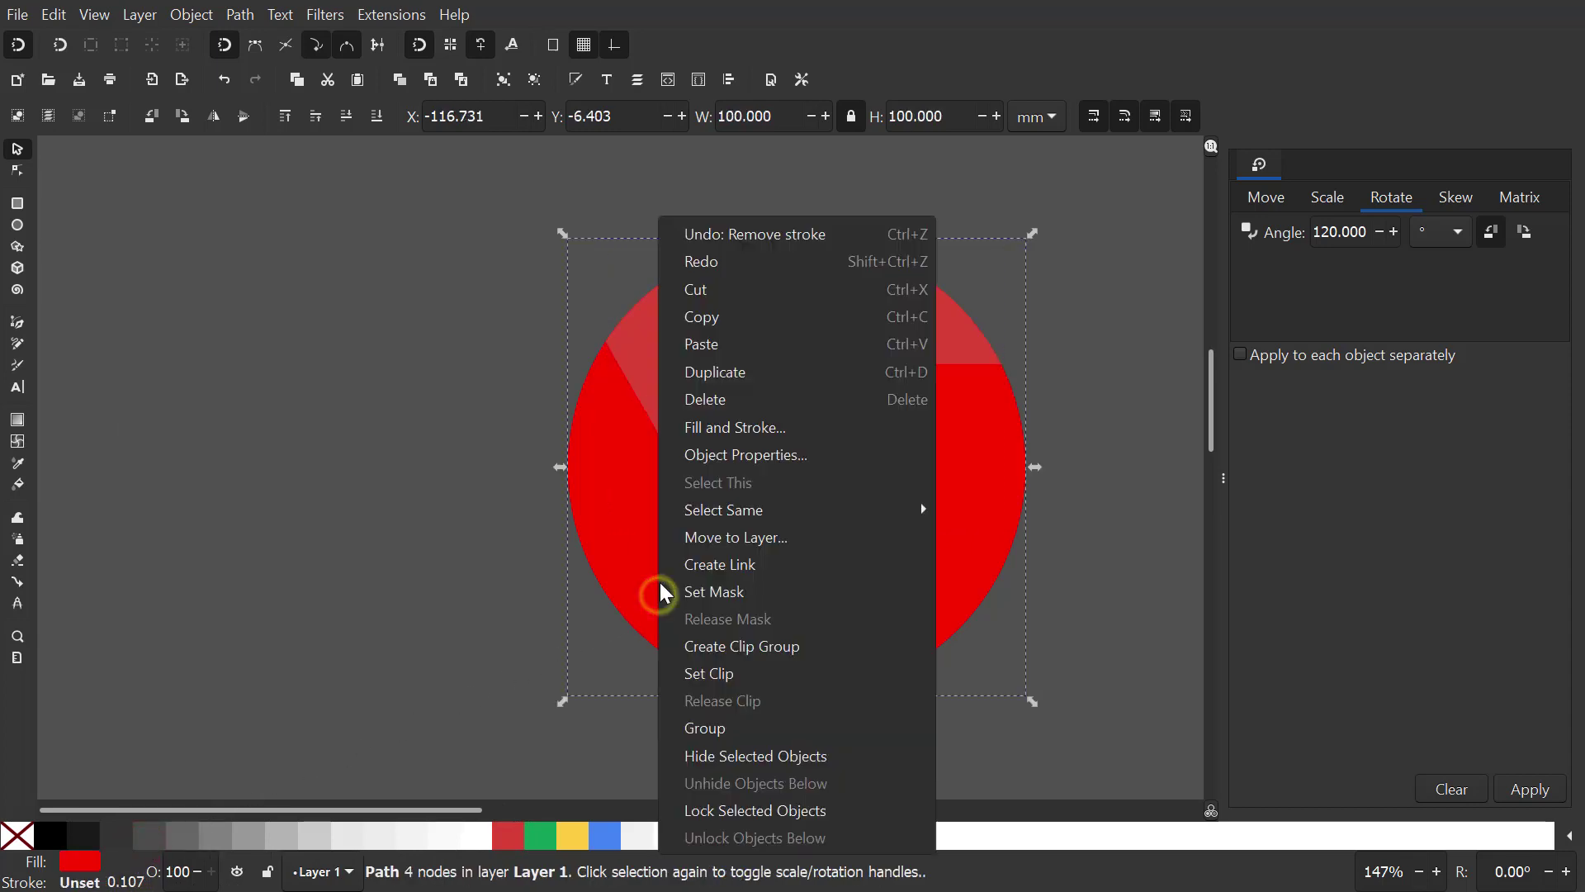
{"action": "left_click", "coordinate": [685, 401]}
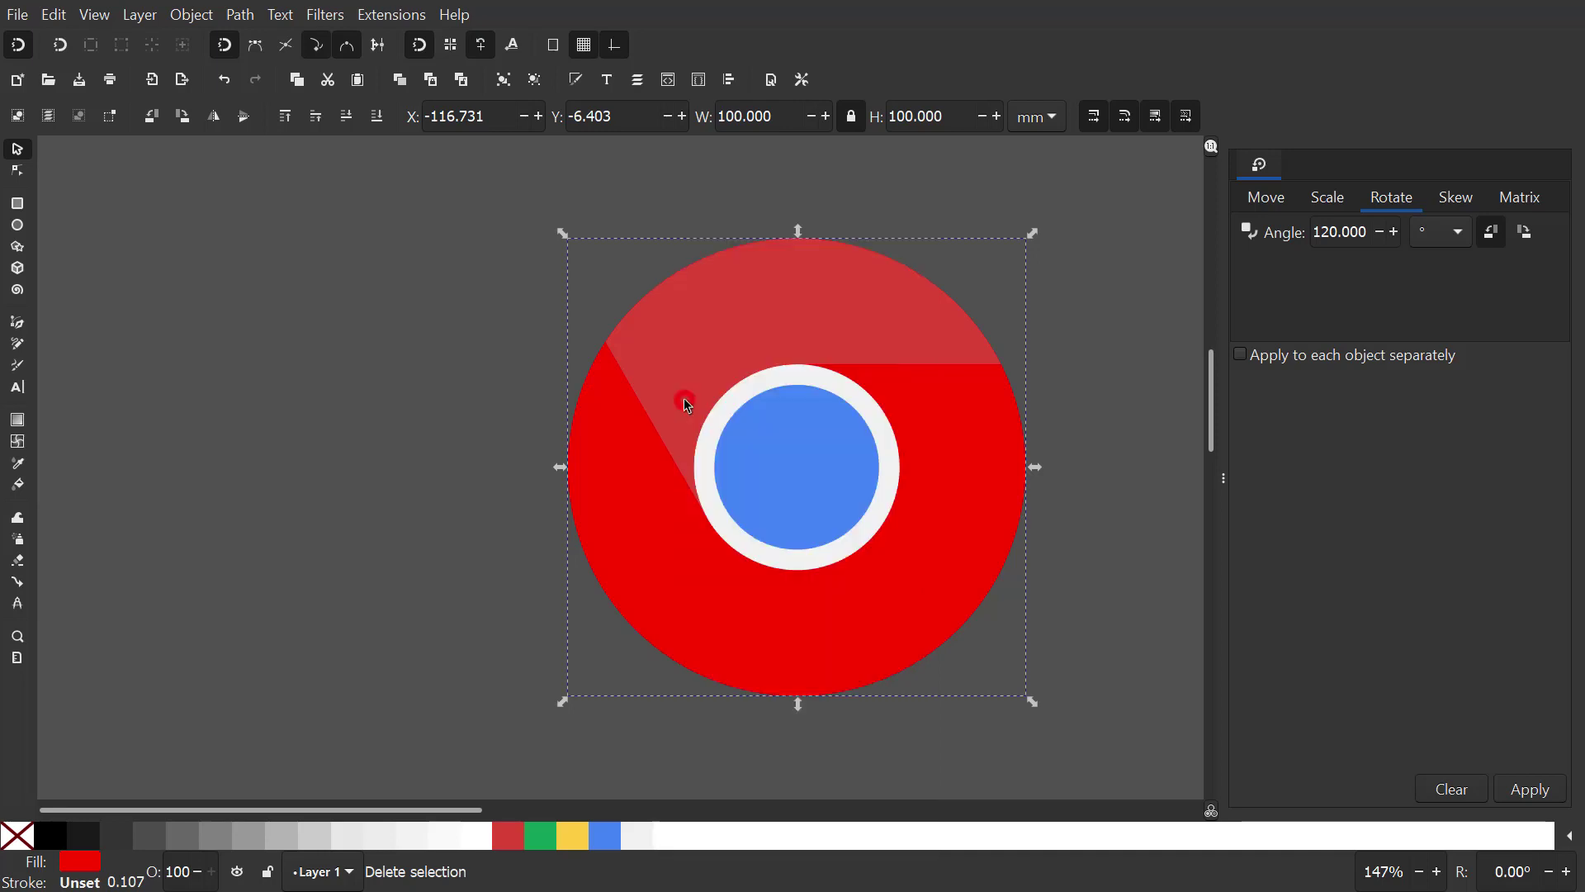
{"action": "left_click", "coordinate": [690, 341]}
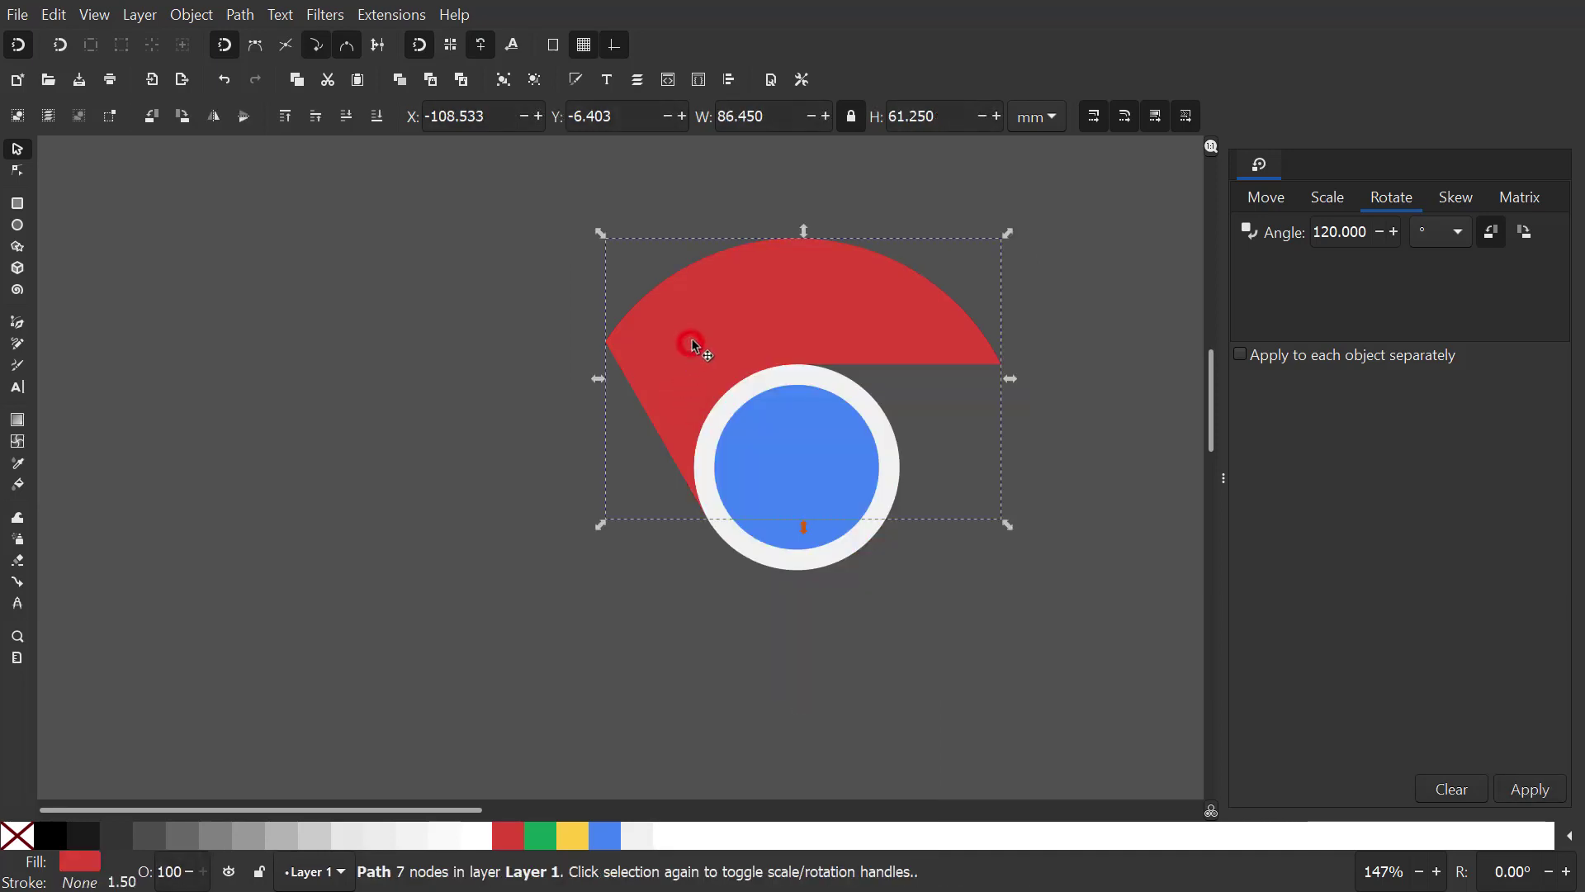
Add a green copy of the wedge rotated 120° around the logo centre.
{"action": "right_click", "coordinate": [719, 305]}
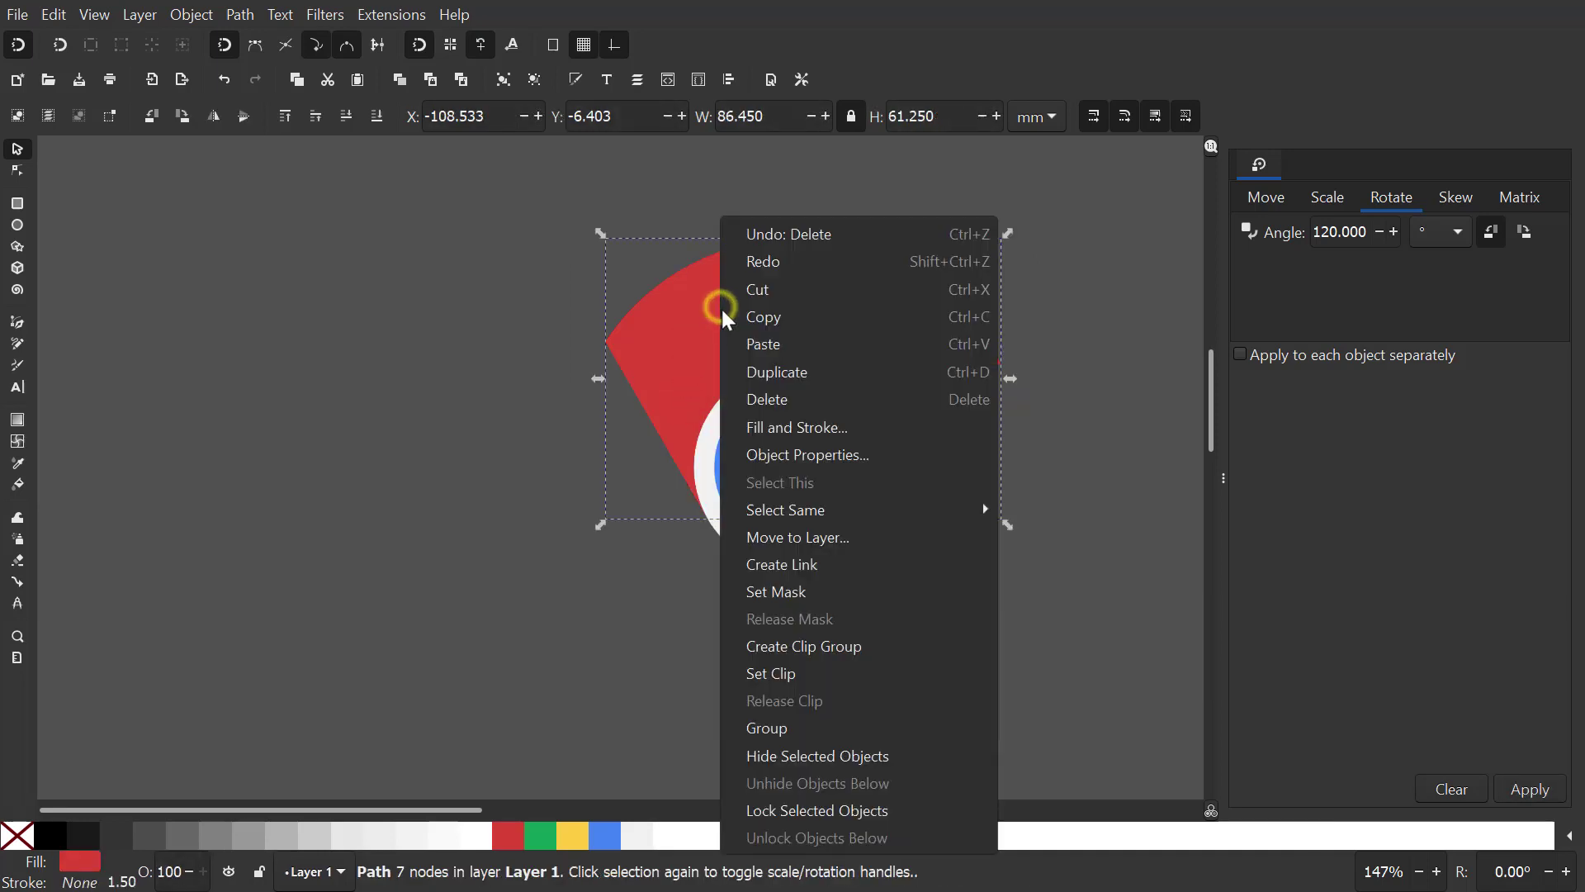
{"action": "left_click", "coordinate": [762, 373]}
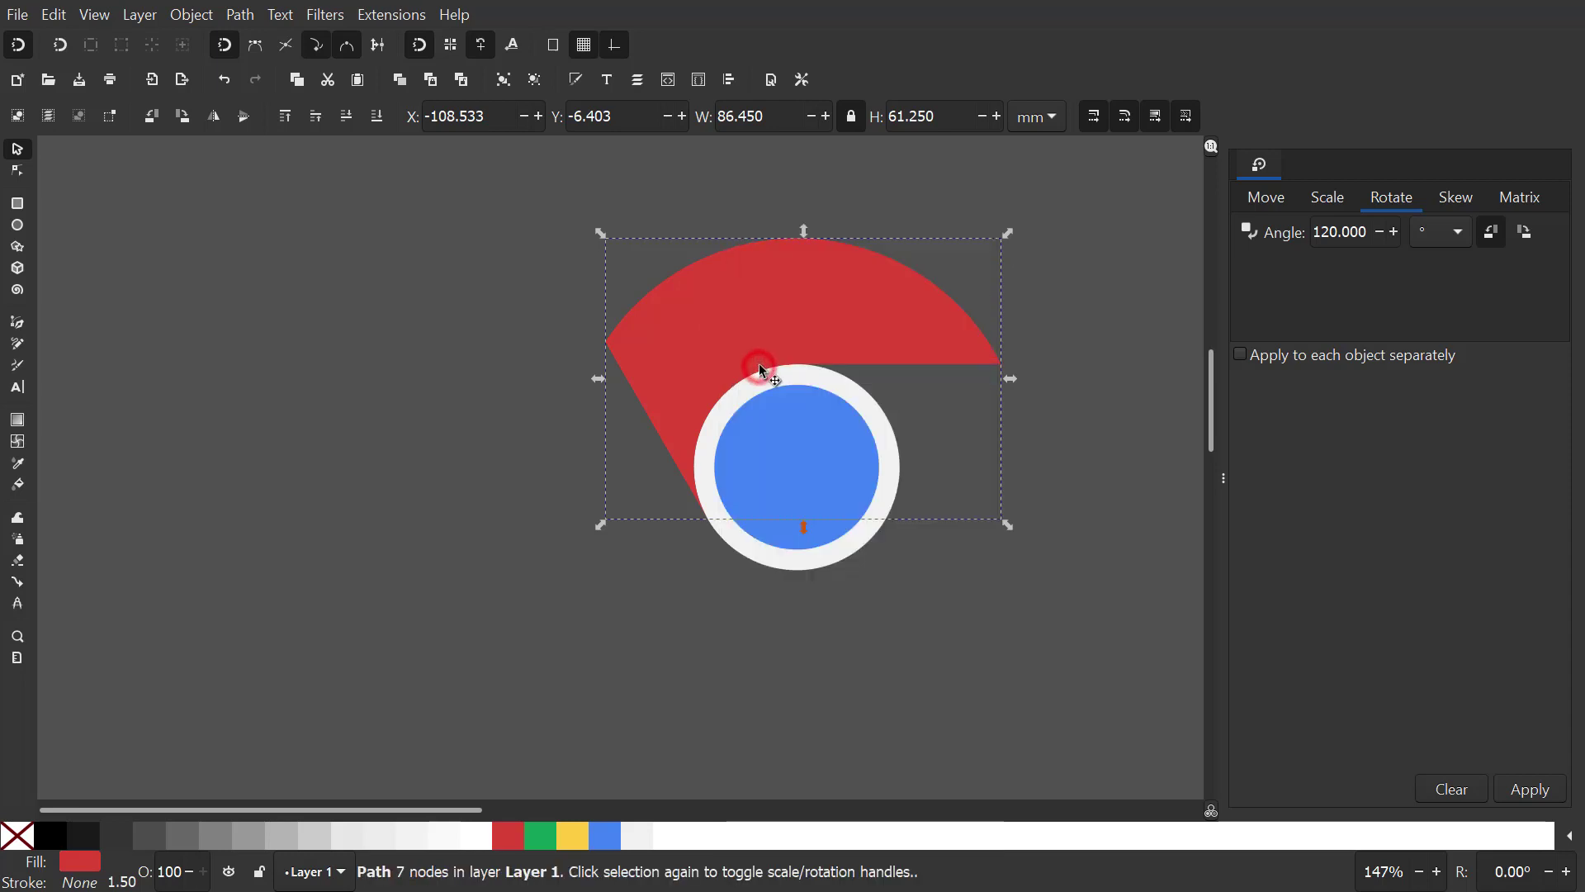
{"action": "left_click", "coordinate": [784, 315]}
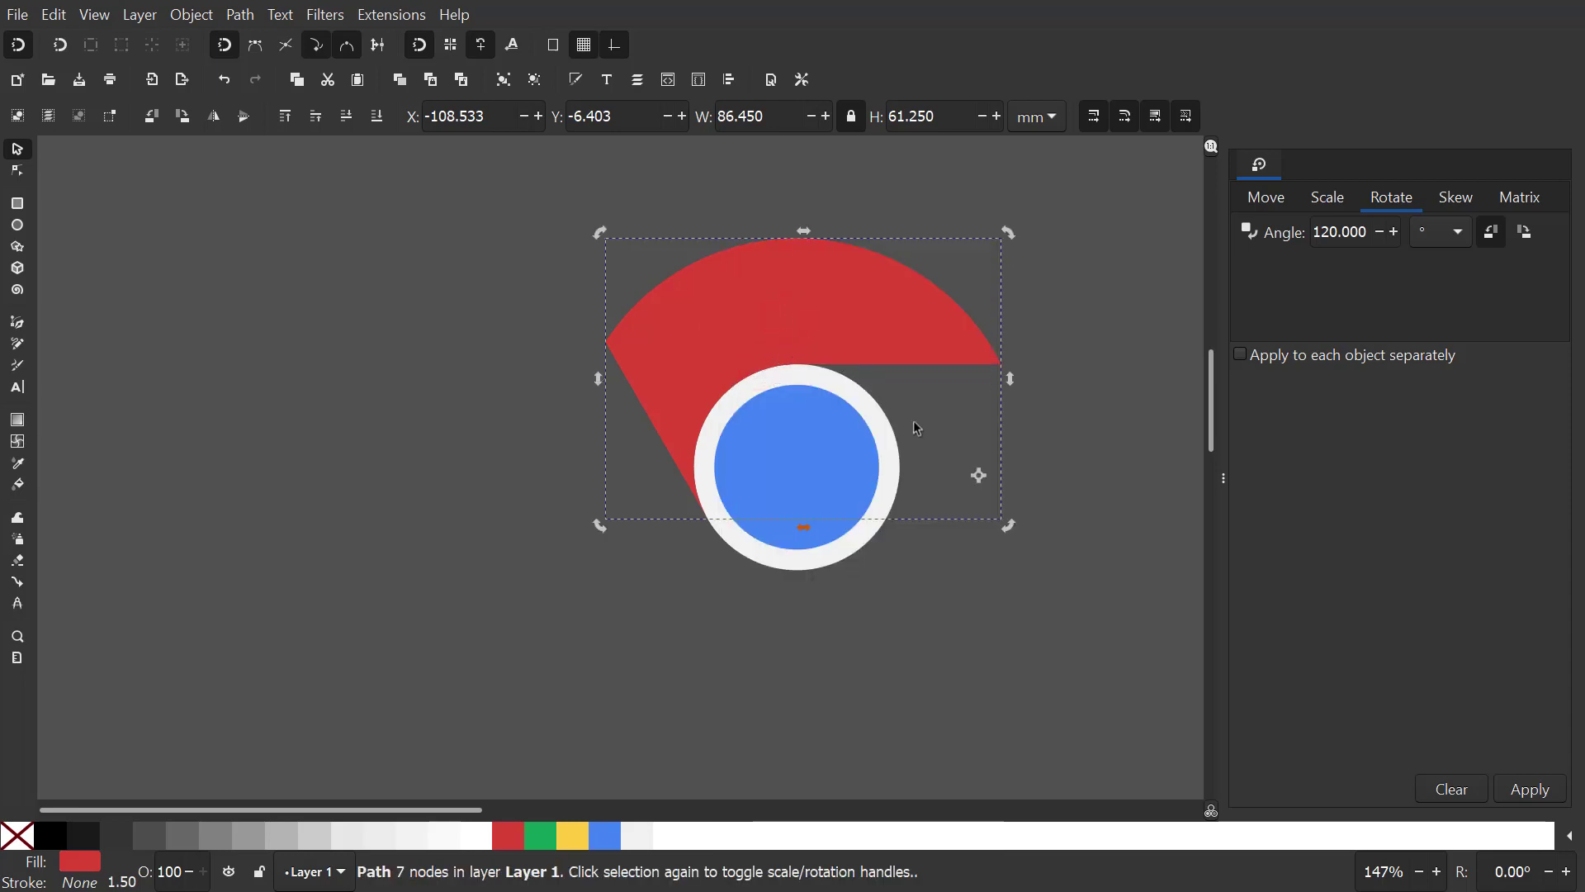
{"action": "left_click_drag", "start_coordinate": [980, 478], "coordinate": [814, 477]}
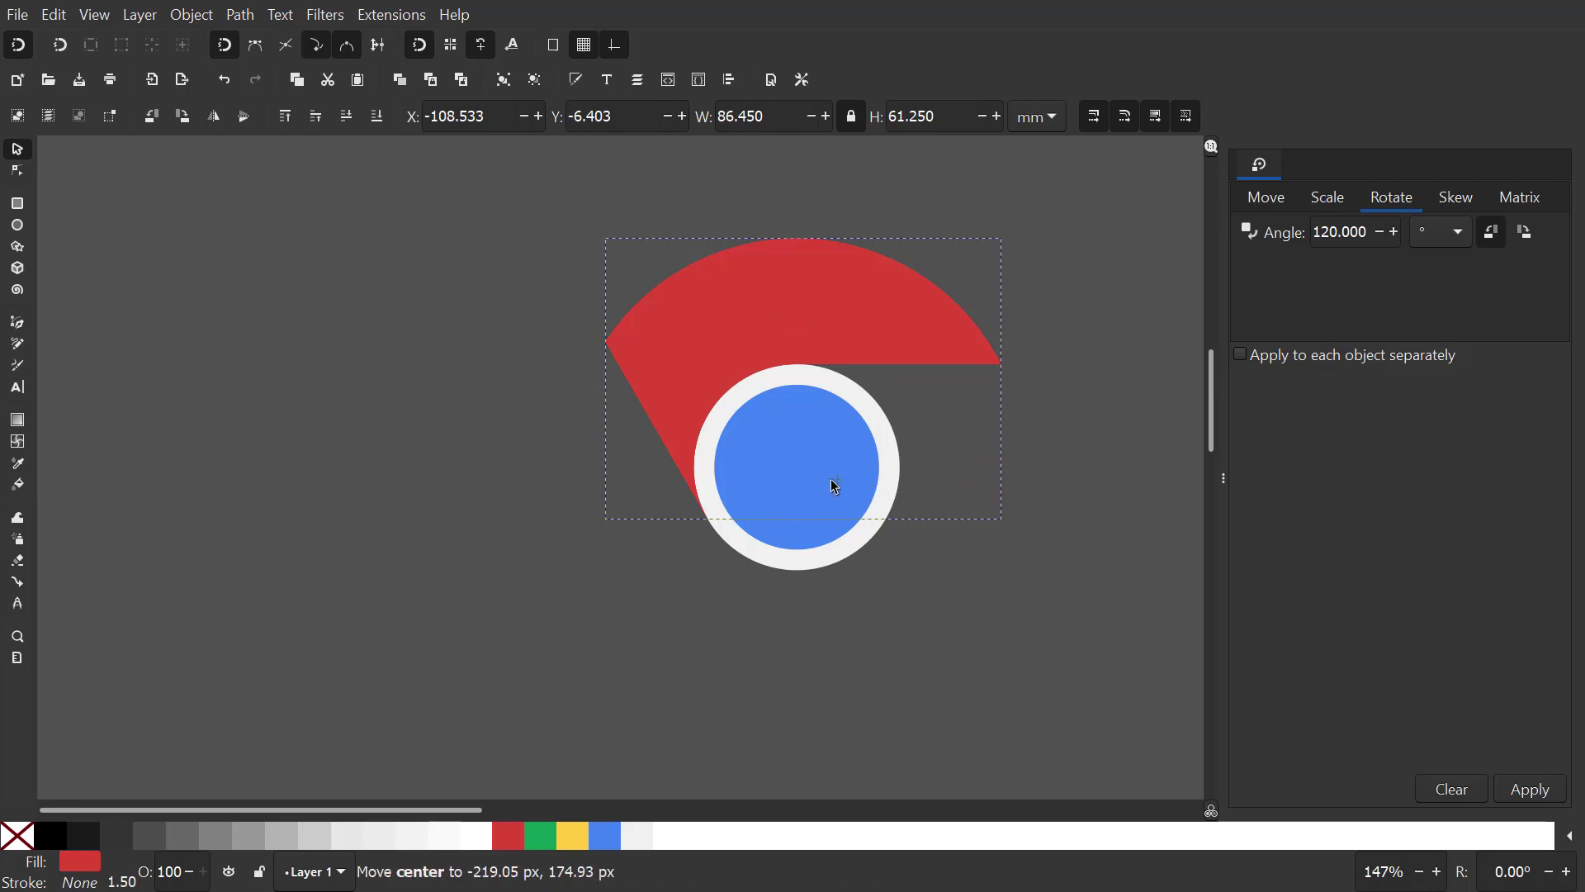
{"action": "left_click_drag", "start_coordinate": [814, 477], "coordinate": [798, 469]}
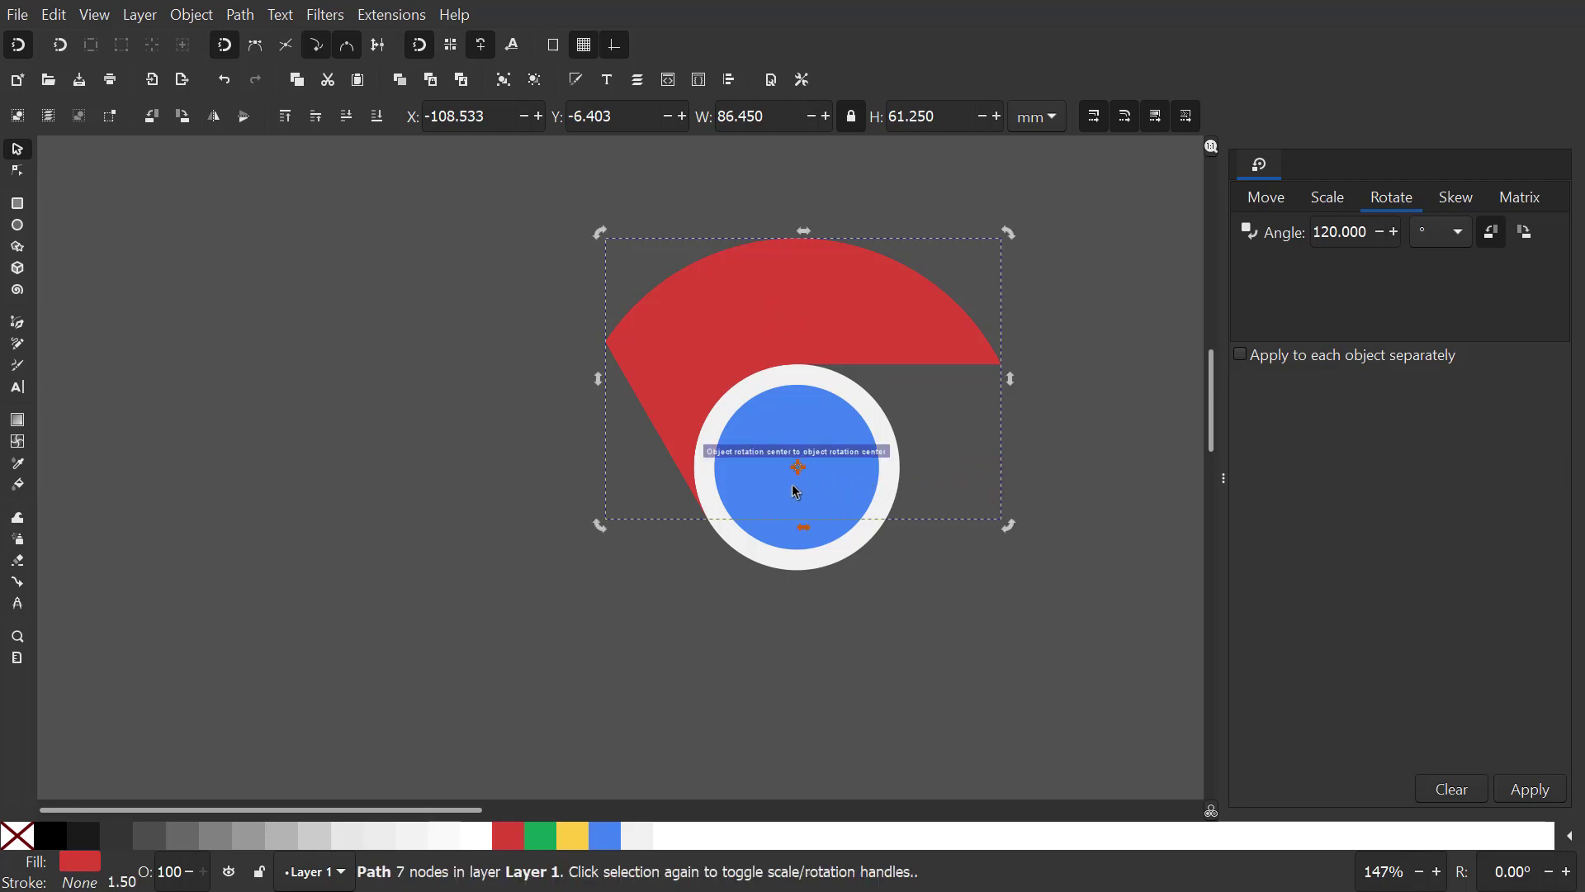
{"action": "left_click", "coordinate": [540, 836]}
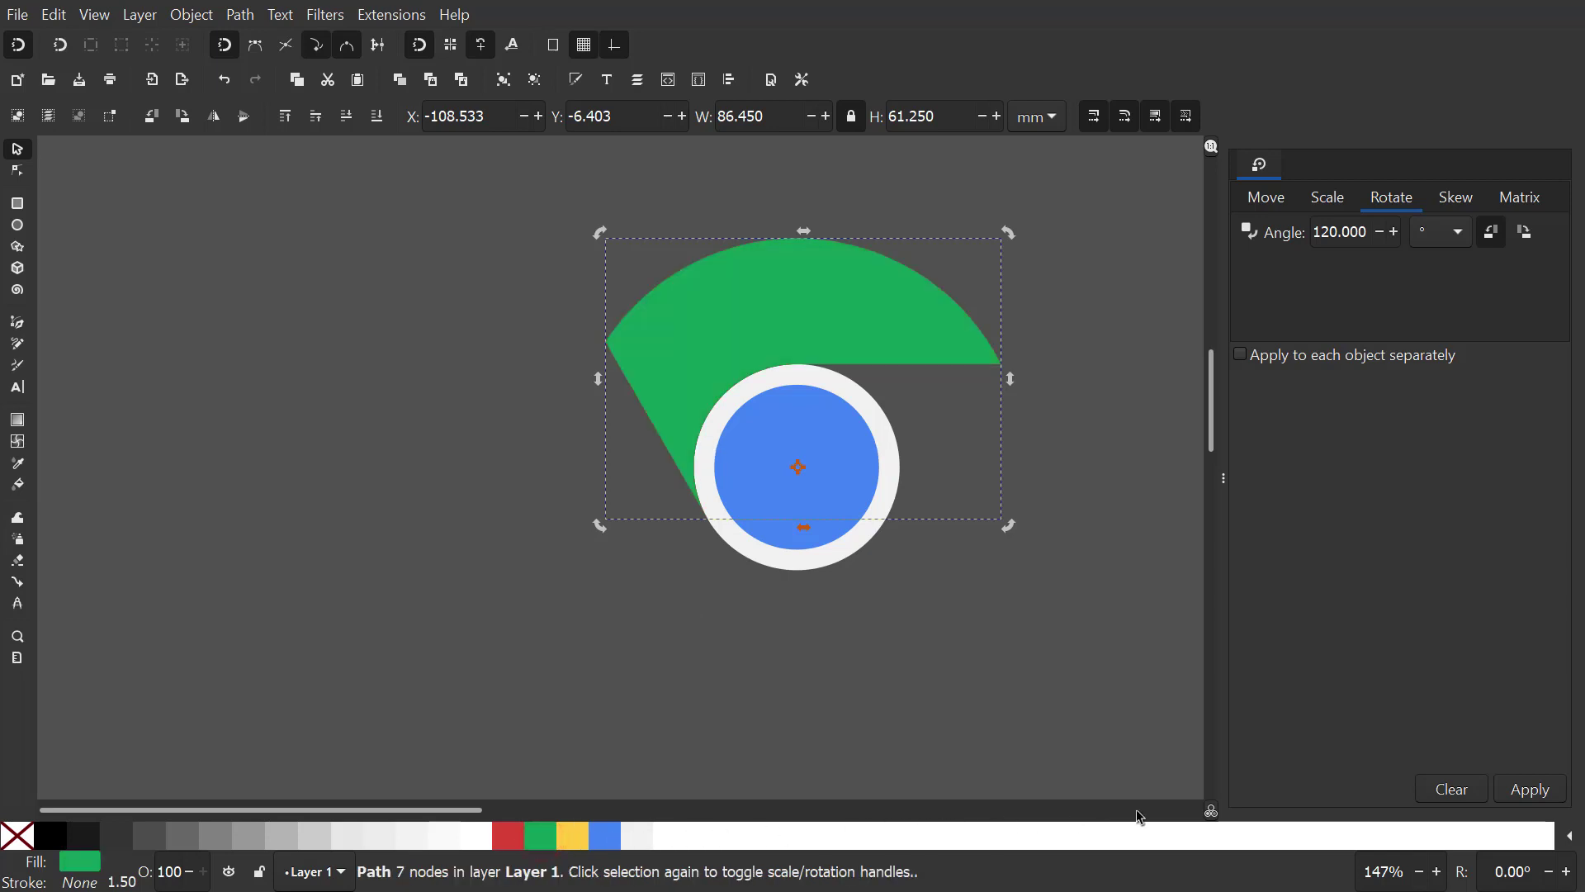
{"action": "left_click", "coordinate": [1526, 792]}
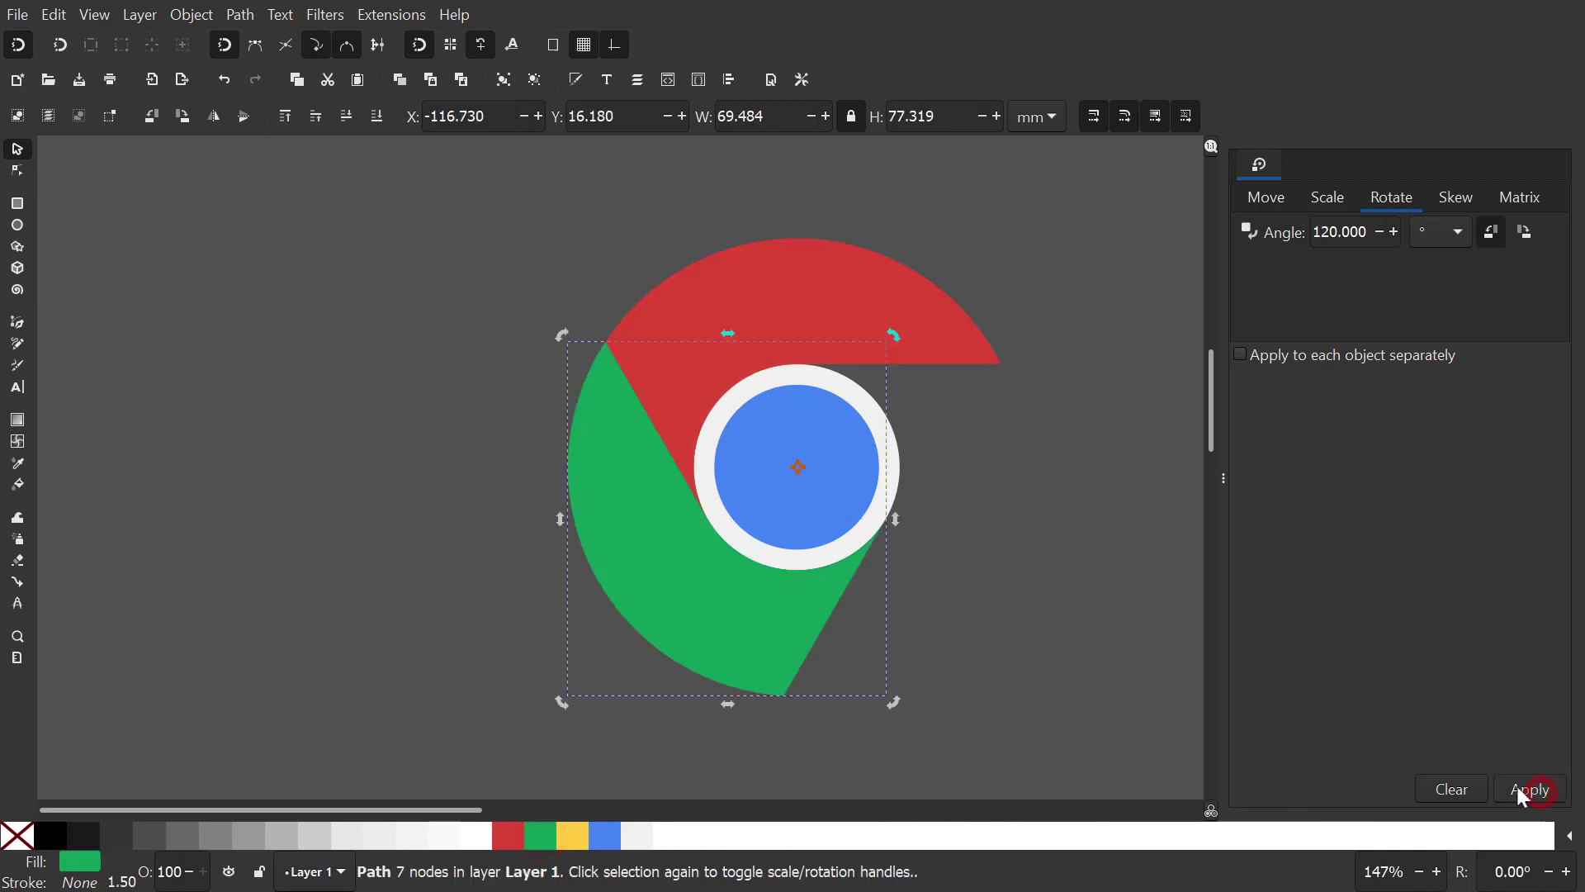
Add a yellow copy rotated another 120° to complete the ring, then deselect.
{"action": "right_click", "coordinate": [701, 591]}
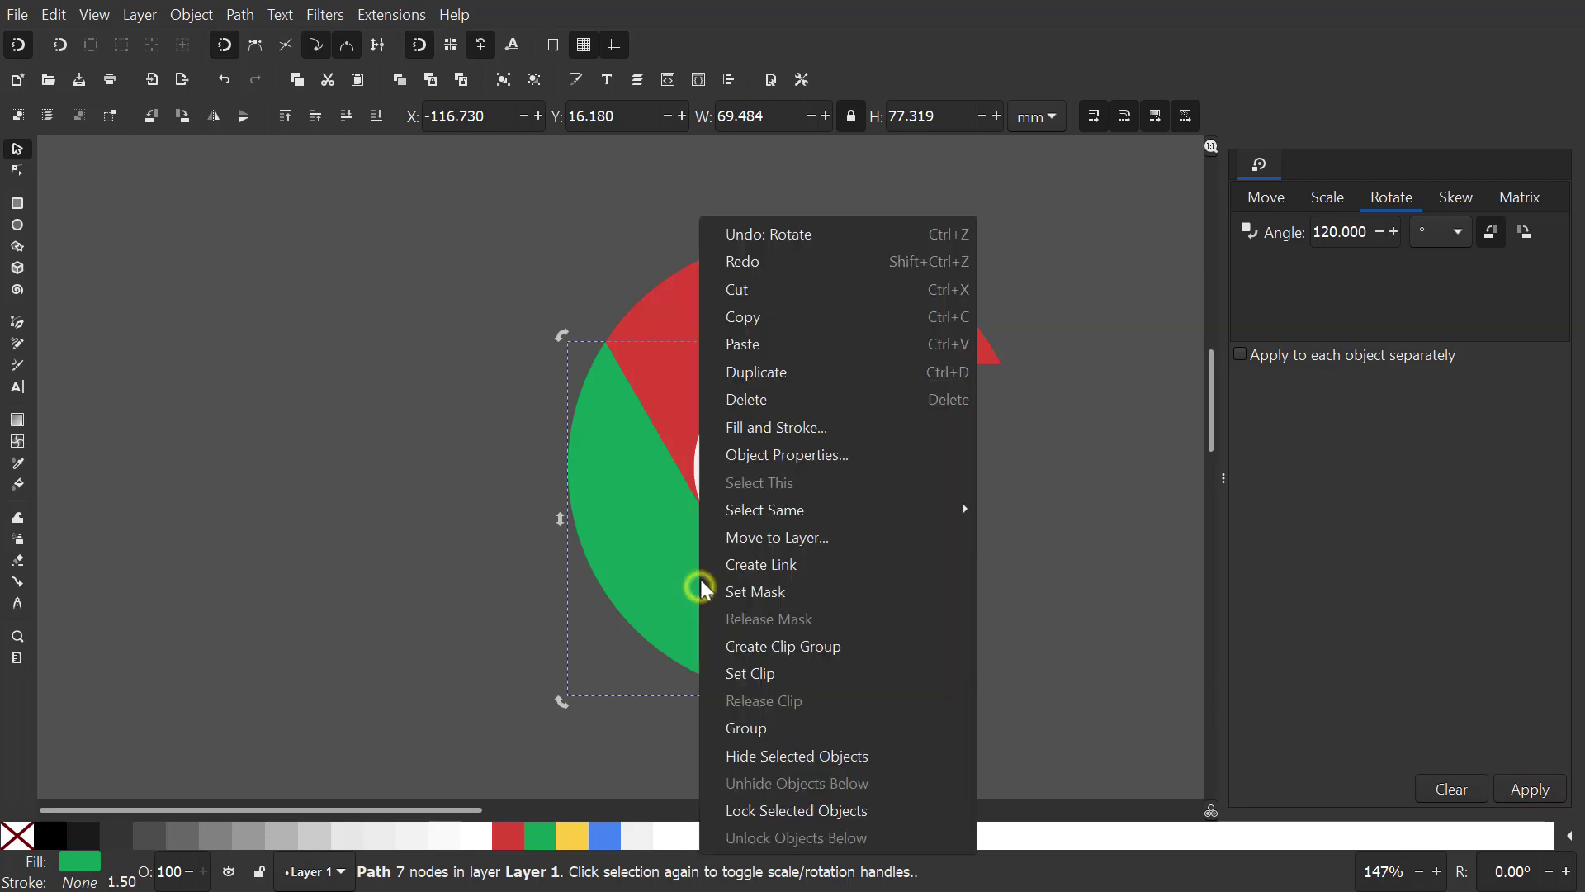
{"action": "left_click", "coordinate": [734, 373]}
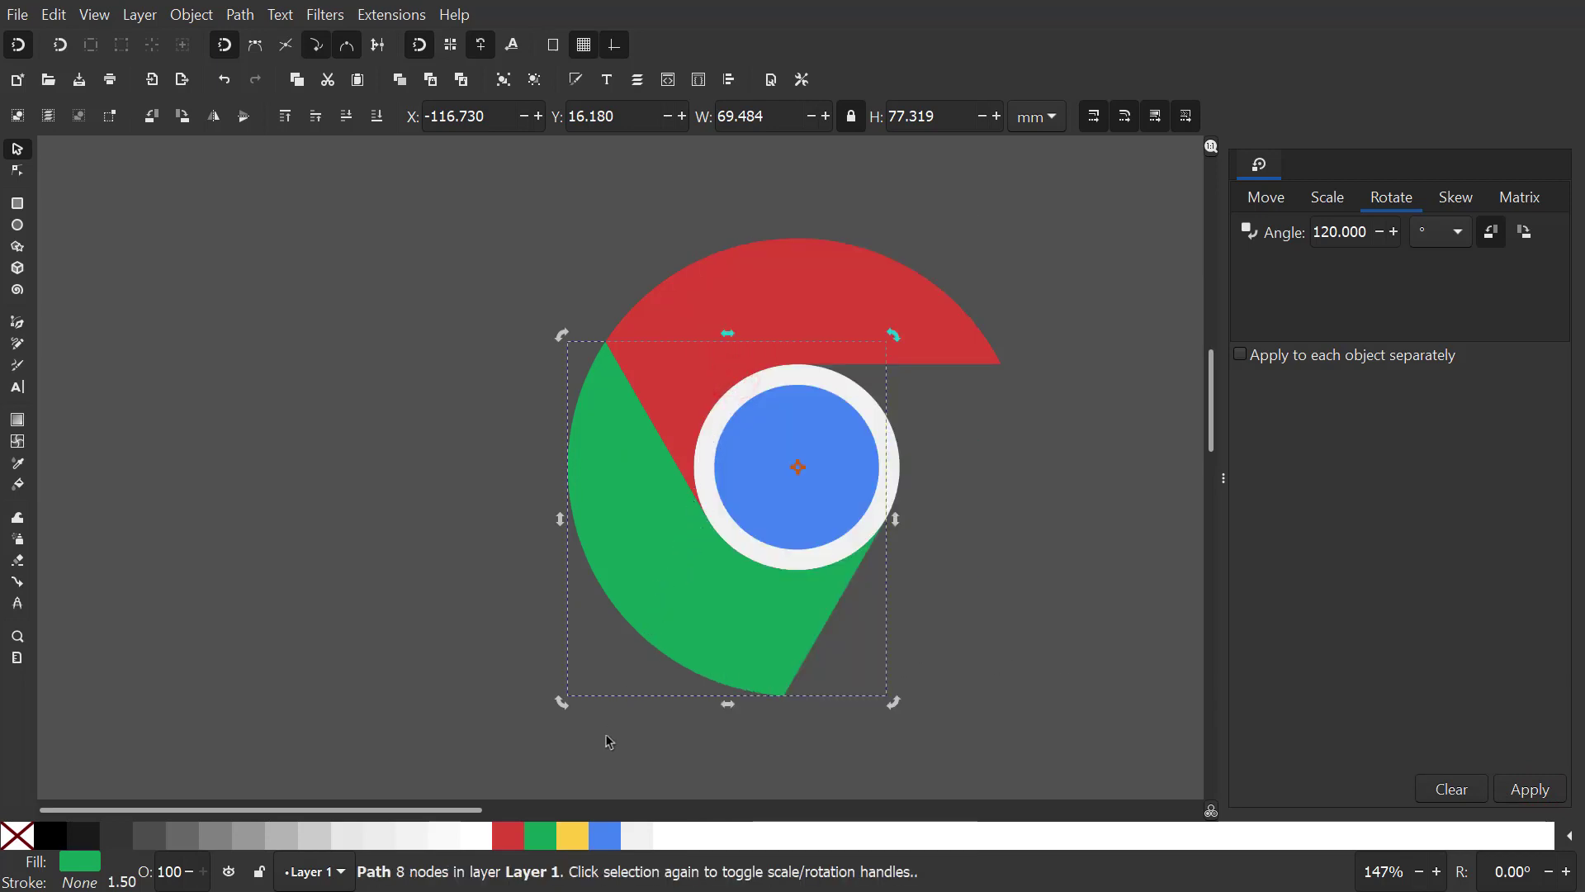
{"action": "left_click", "coordinate": [572, 835]}
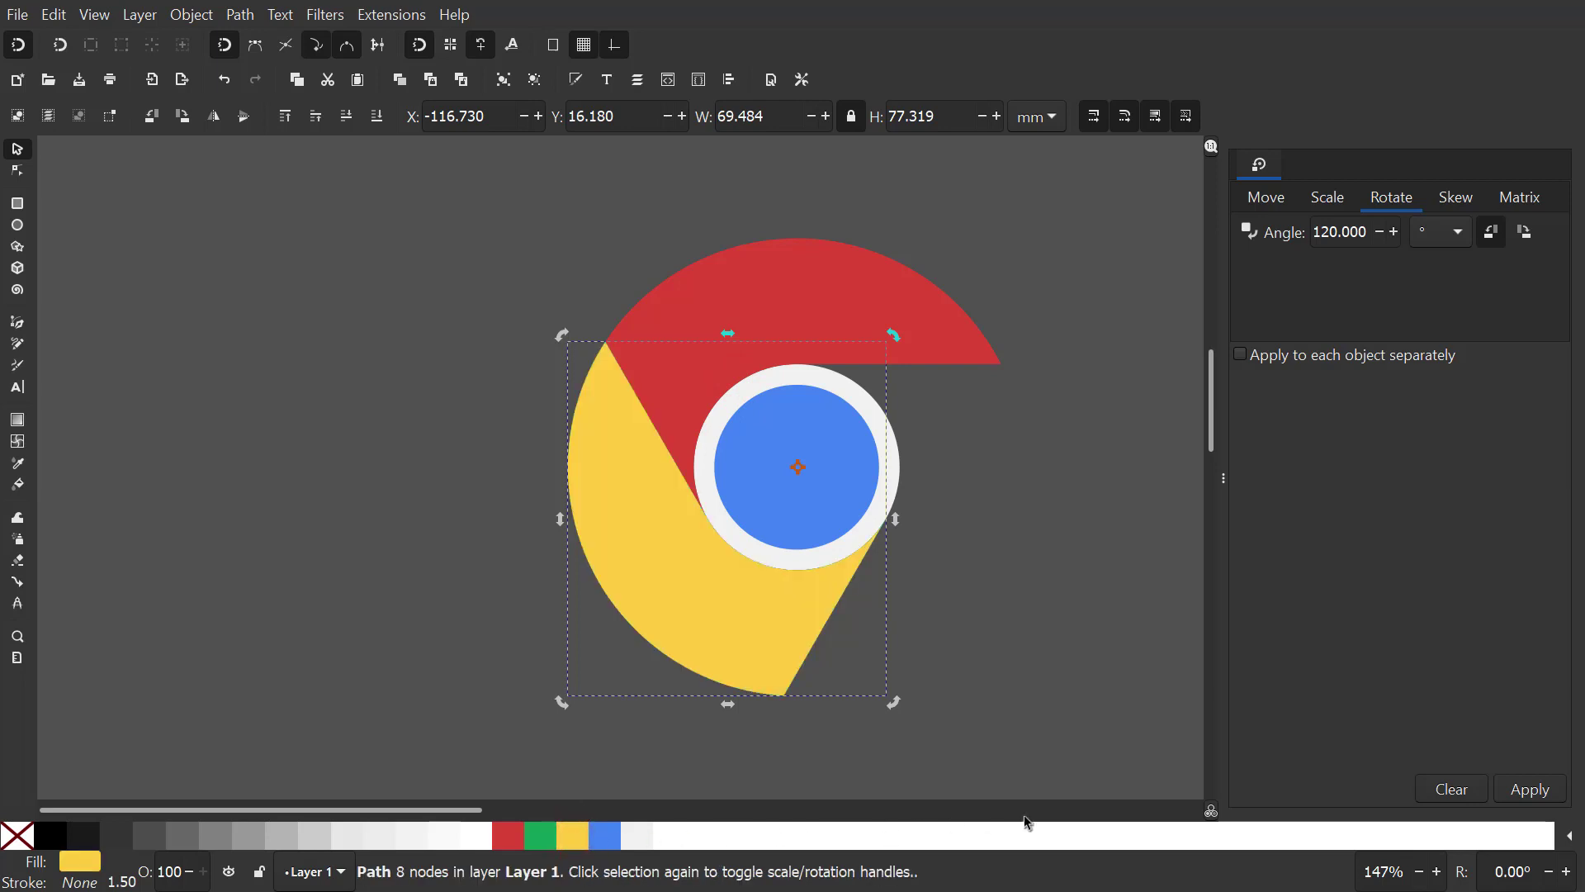
{"action": "left_click", "coordinate": [1537, 795]}
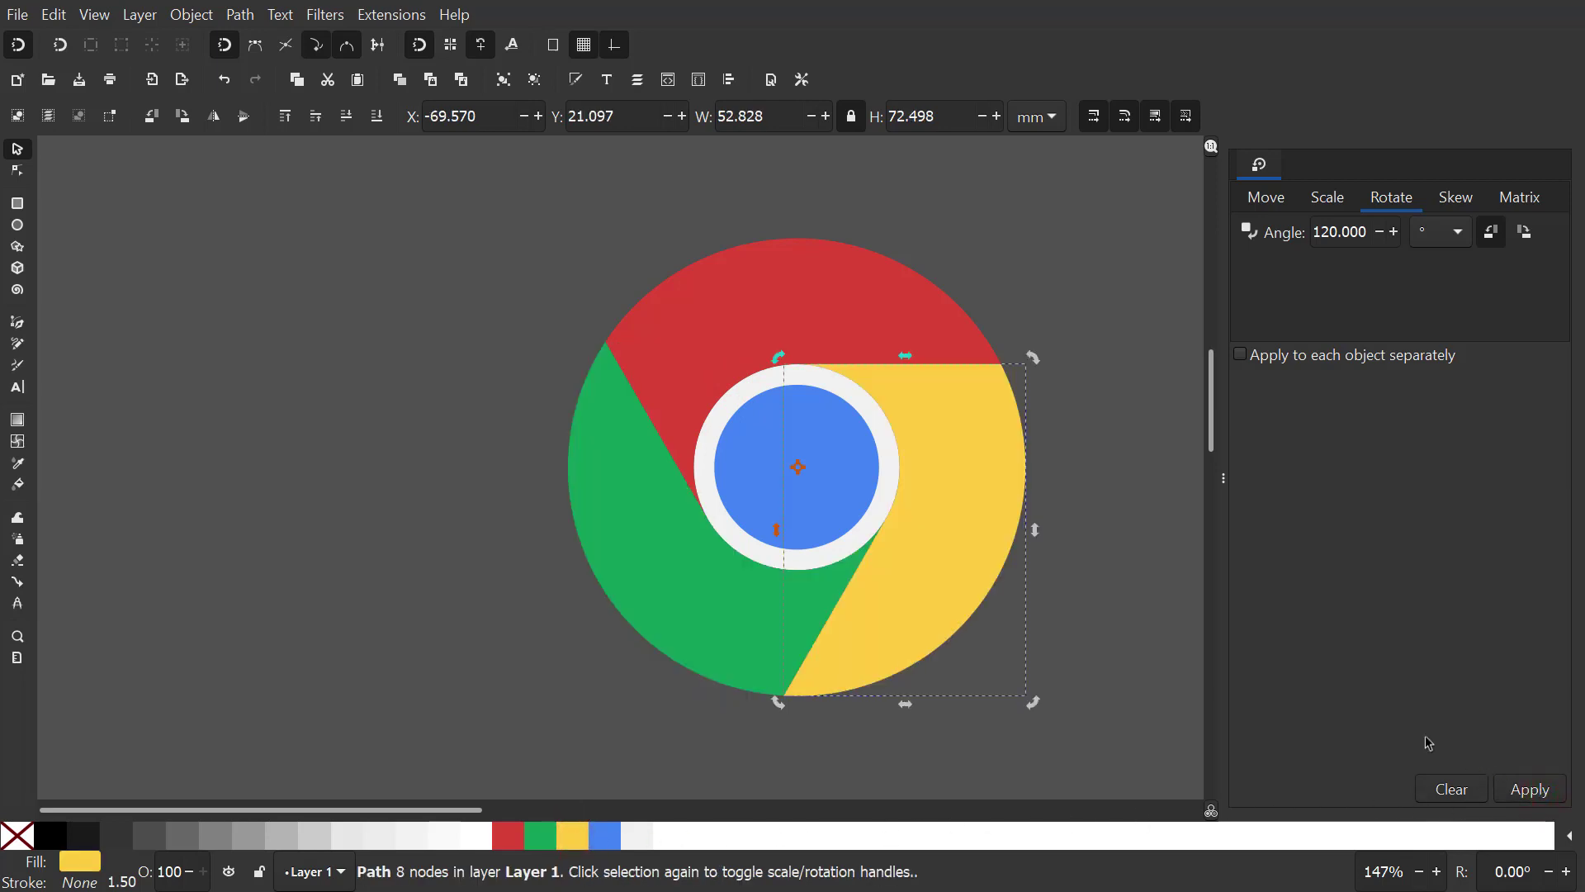
{"action": "left_click", "coordinate": [432, 264]}
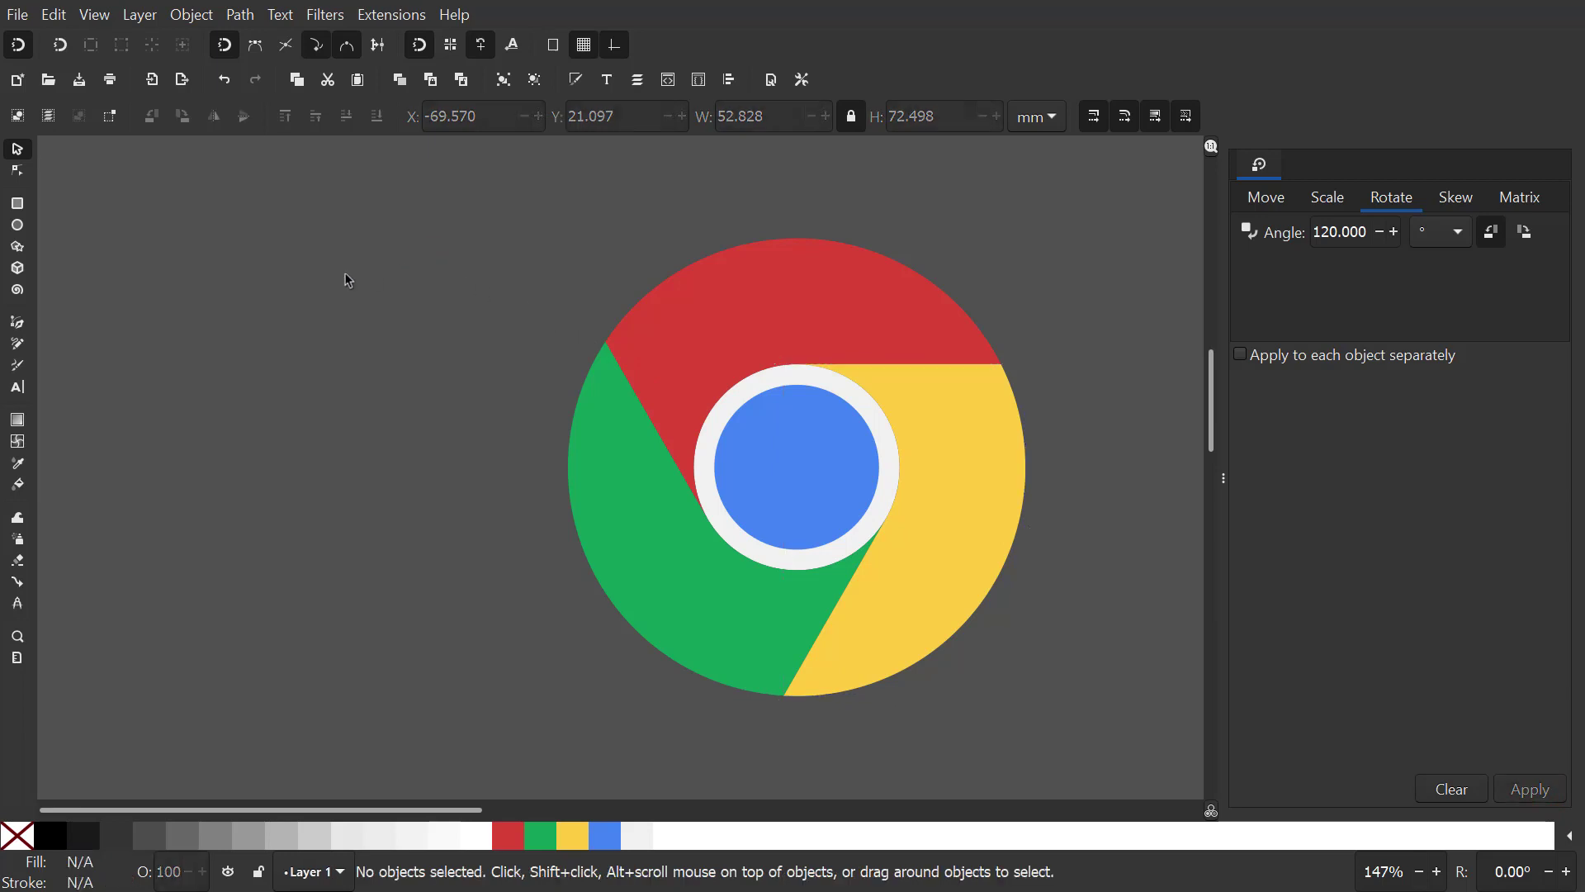
Draw a black line from the white ring to the outer edge, thickened to 1.5 width.
{"action": "left_click", "coordinate": [19, 322]}
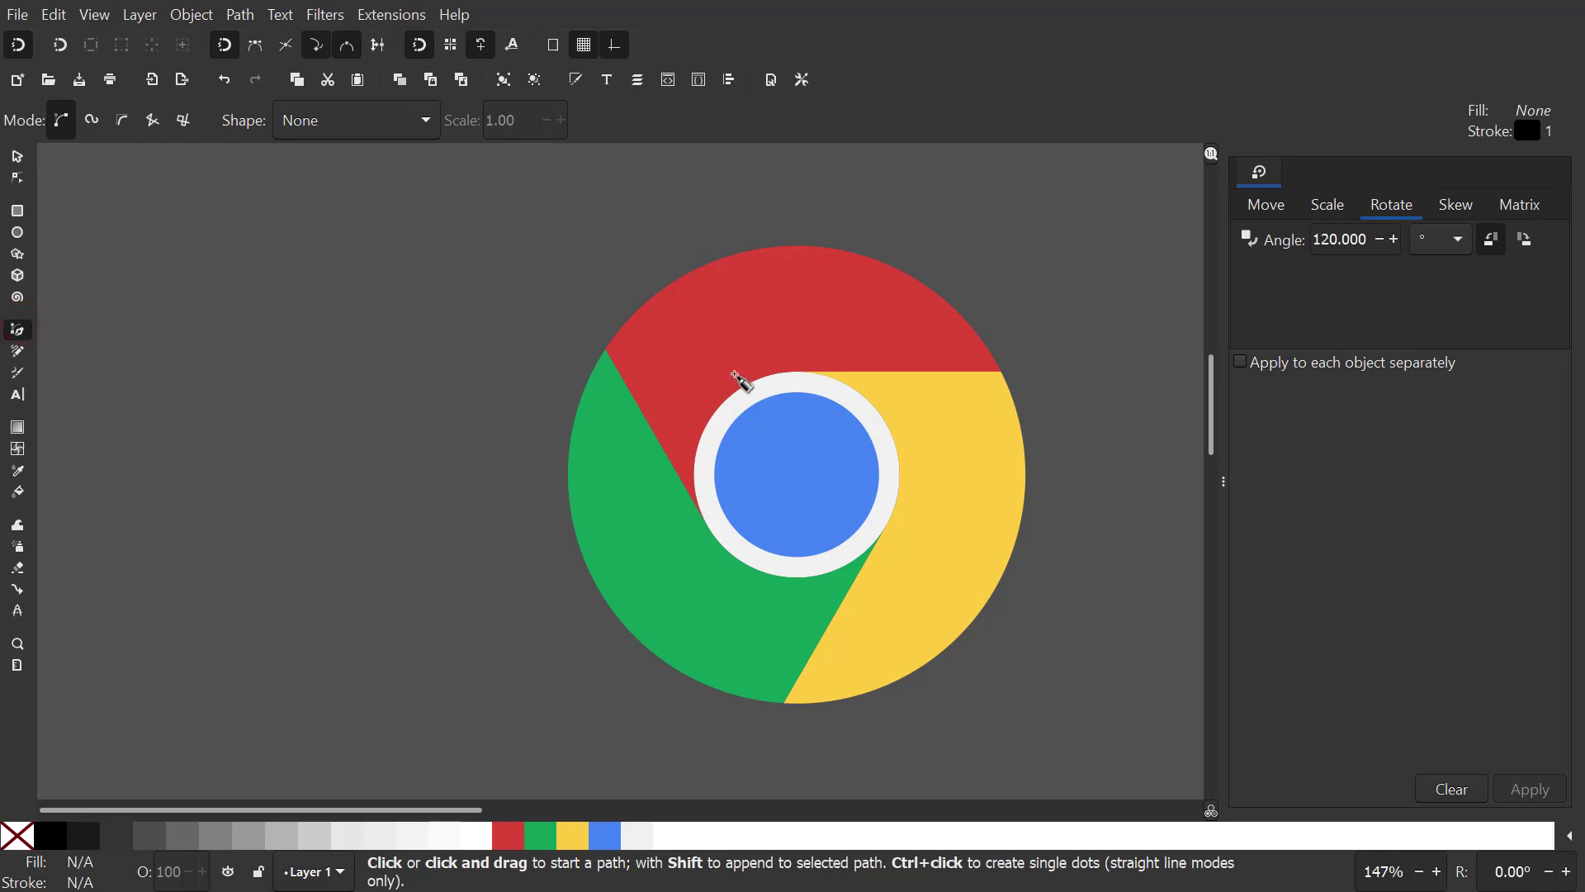
{"action": "left_click", "coordinate": [797, 373]}
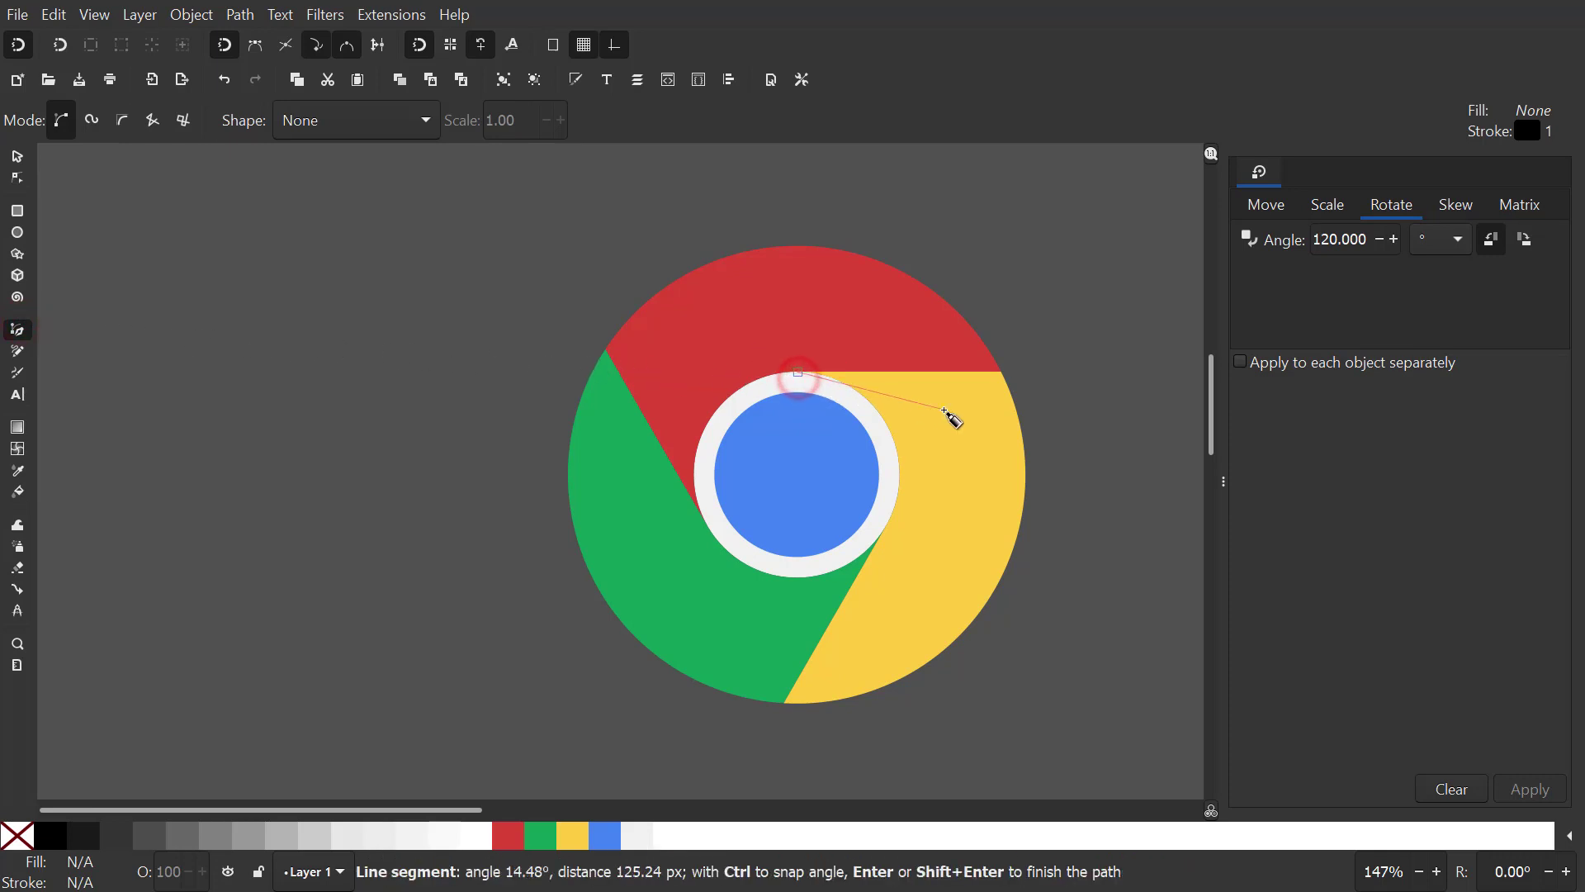
{"action": "double_click", "coordinate": [1001, 376]}
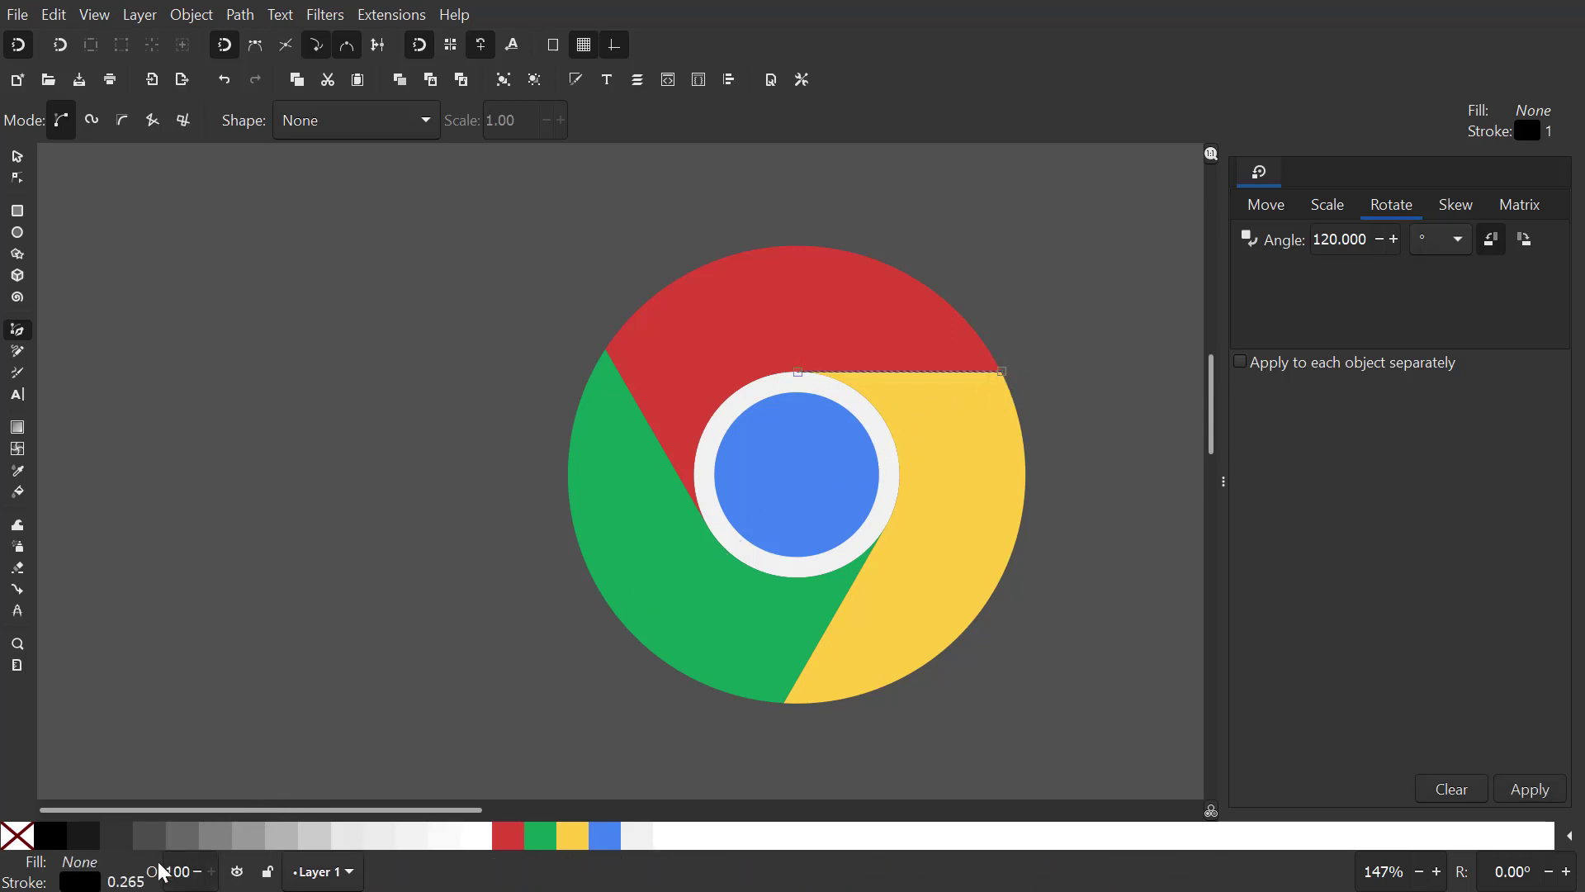
{"action": "right_click", "coordinate": [125, 880]}
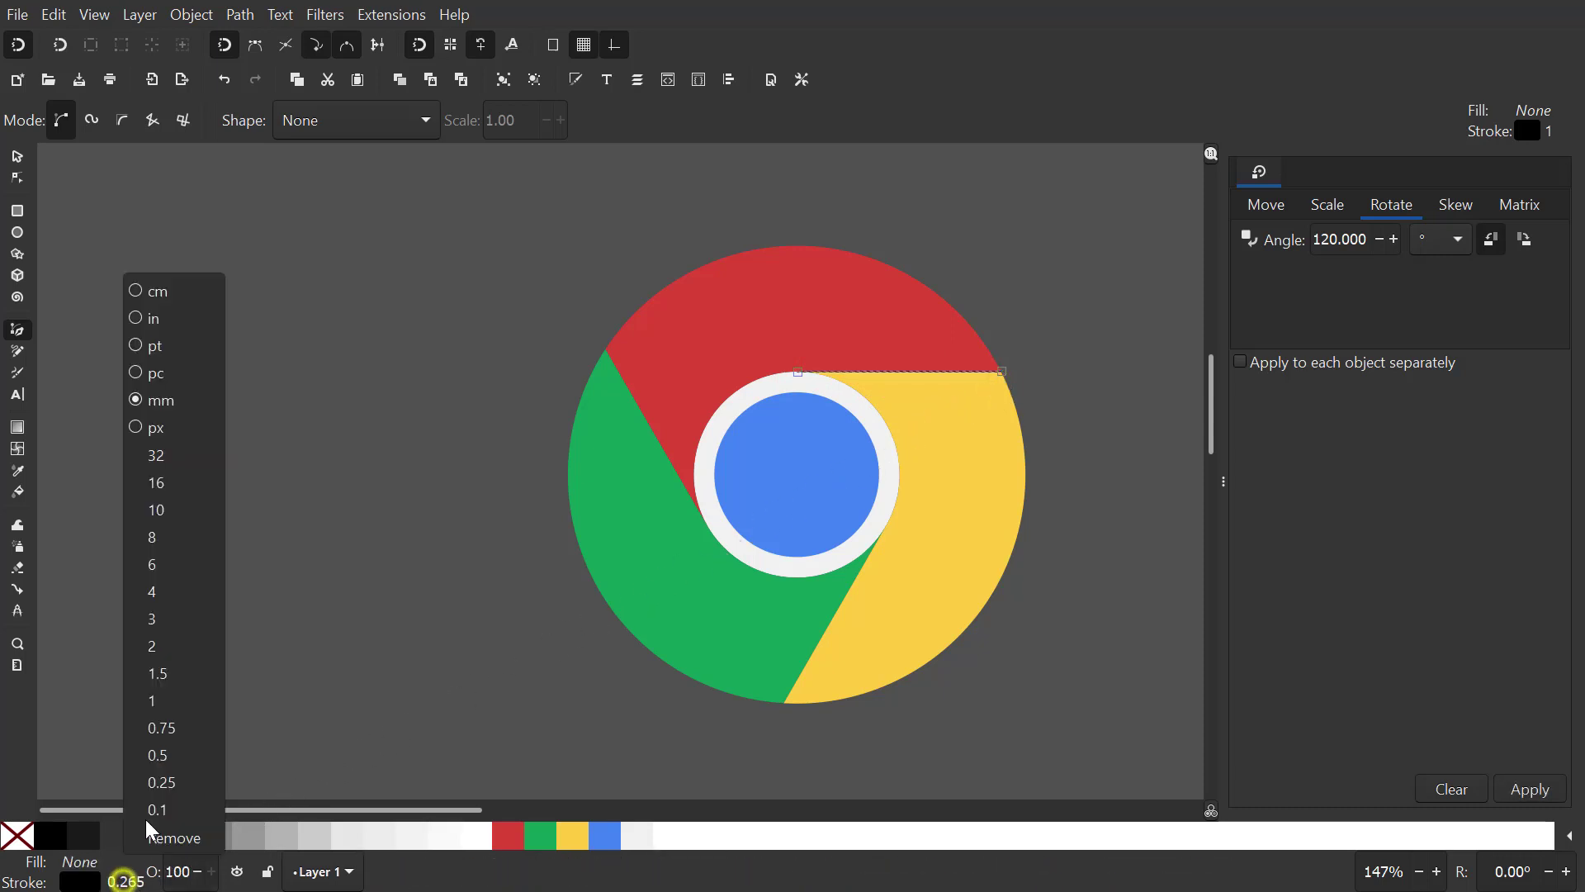
{"action": "left_click", "coordinate": [158, 673]}
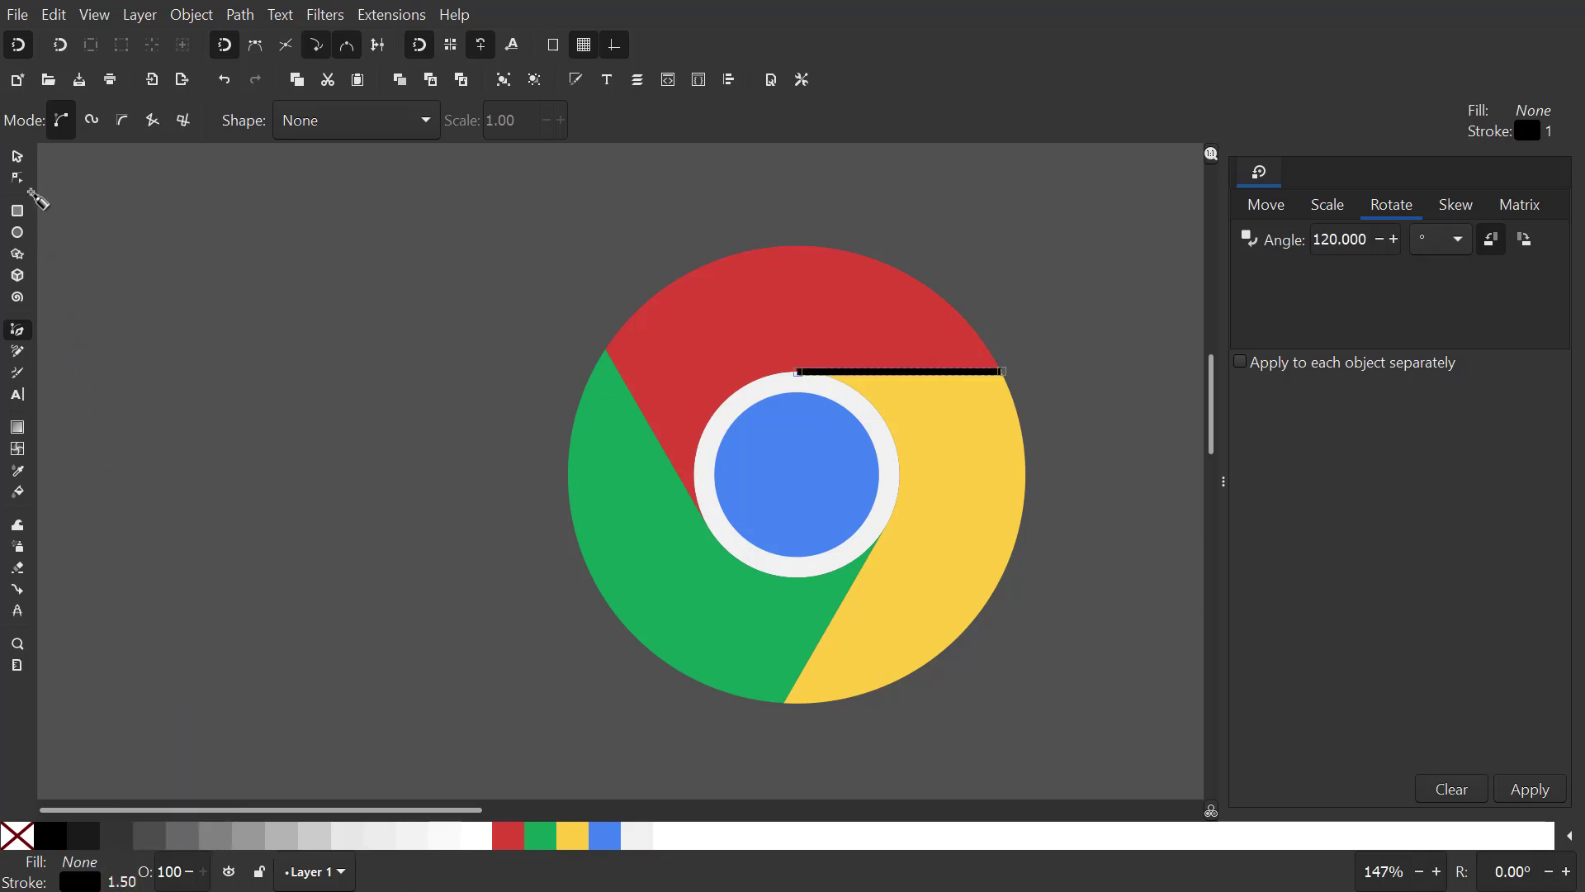
{"action": "left_click", "coordinate": [18, 155]}
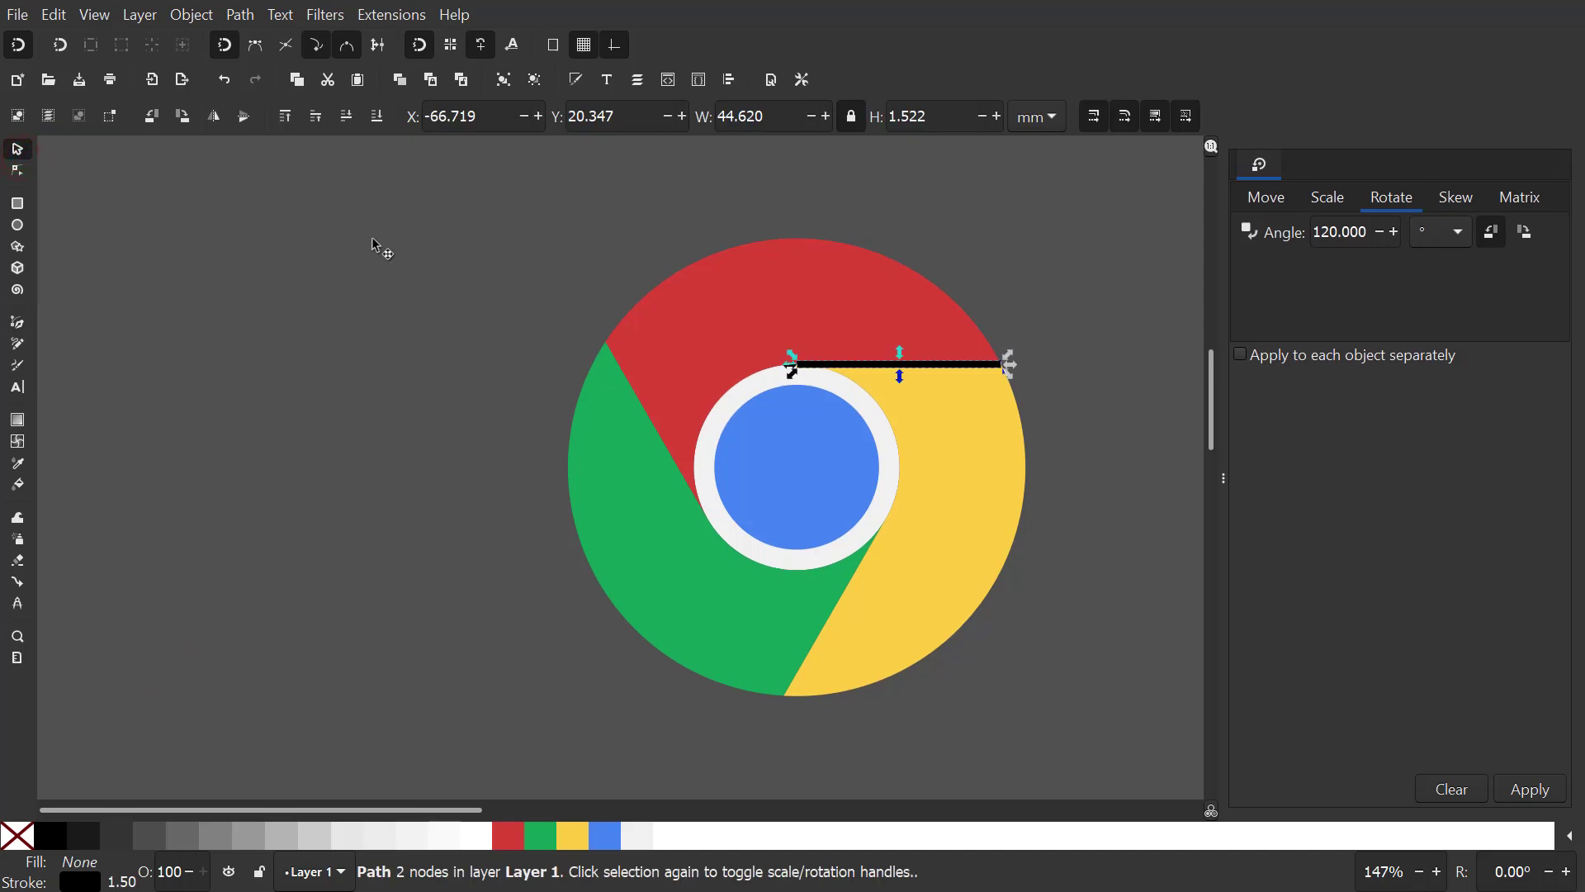
Duplicate the black line and rotate the copy 15° about its outer end.
{"action": "right_click", "coordinate": [923, 365]}
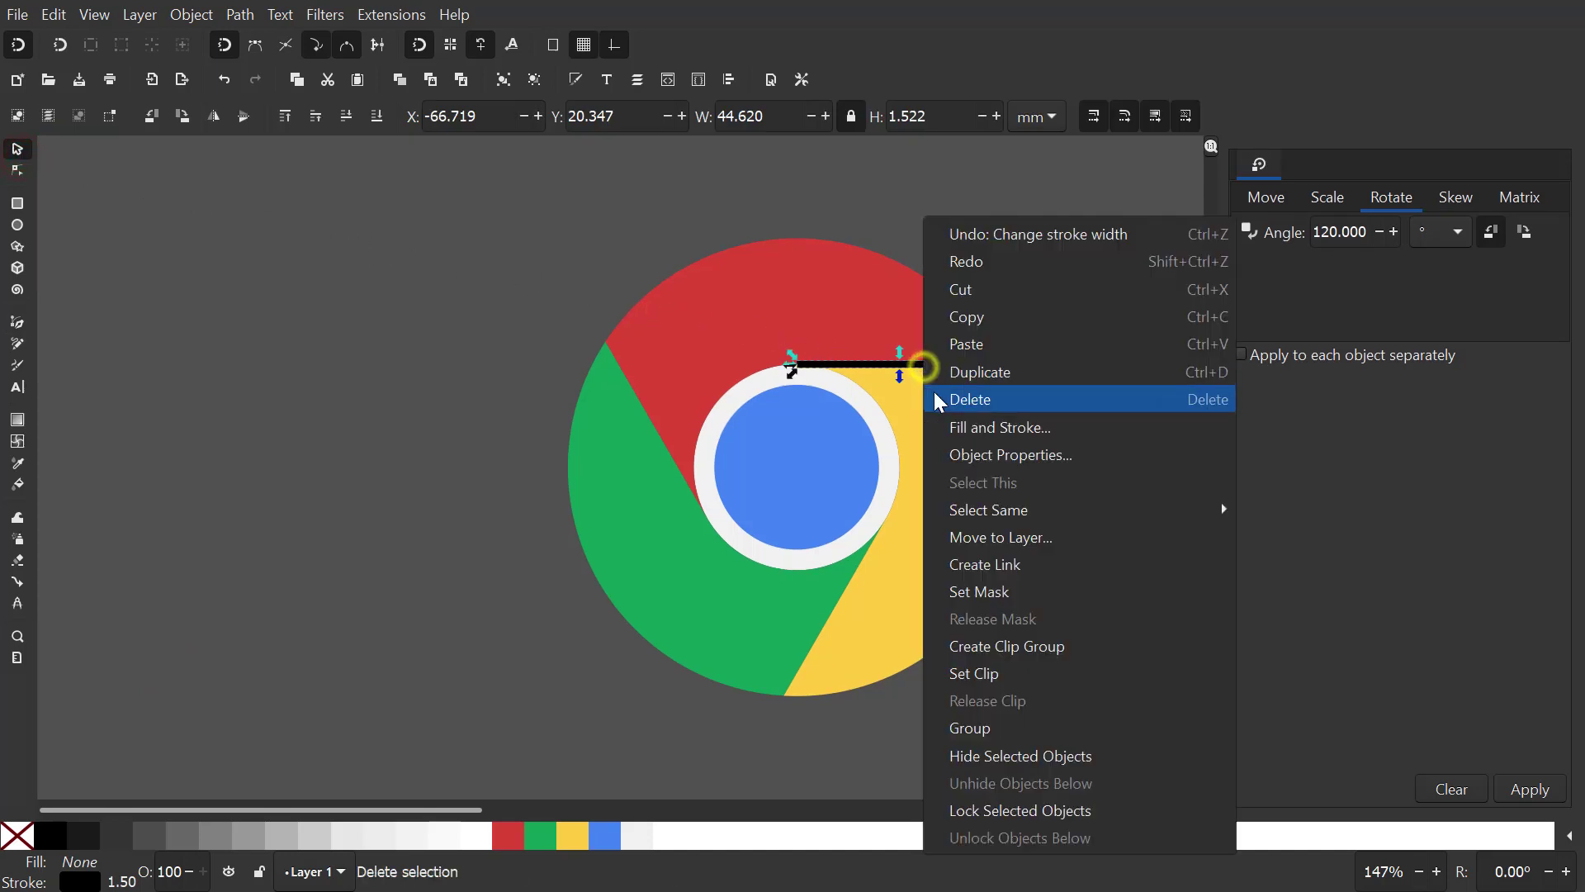
{"action": "left_click", "coordinate": [943, 373]}
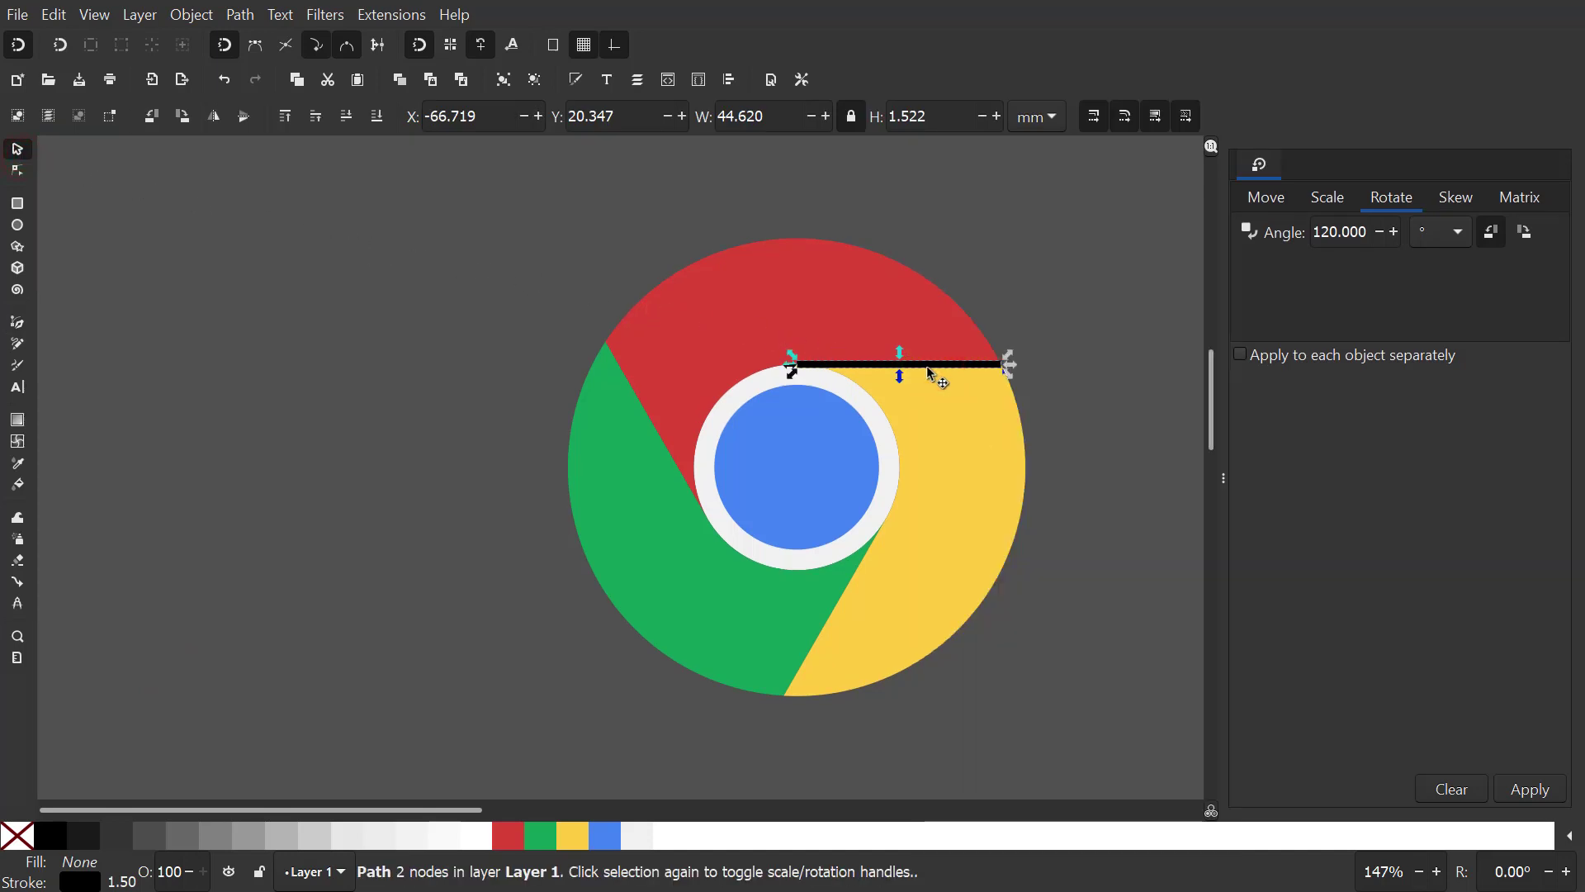
{"action": "left_click", "coordinate": [924, 370]}
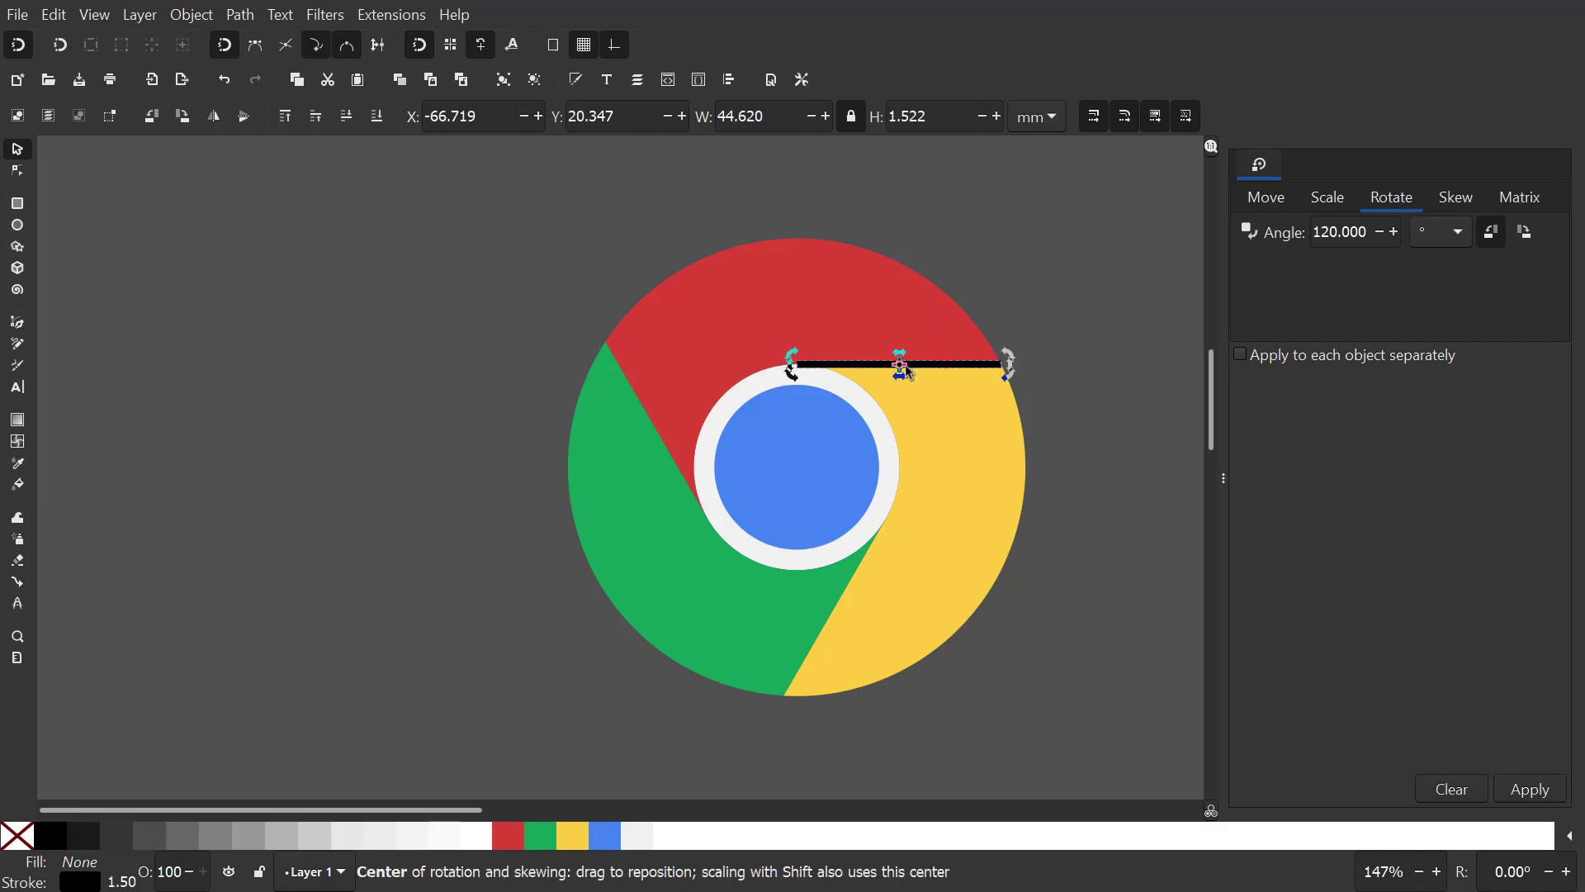
{"action": "left_click_drag", "start_coordinate": [900, 364], "coordinate": [1002, 372]}
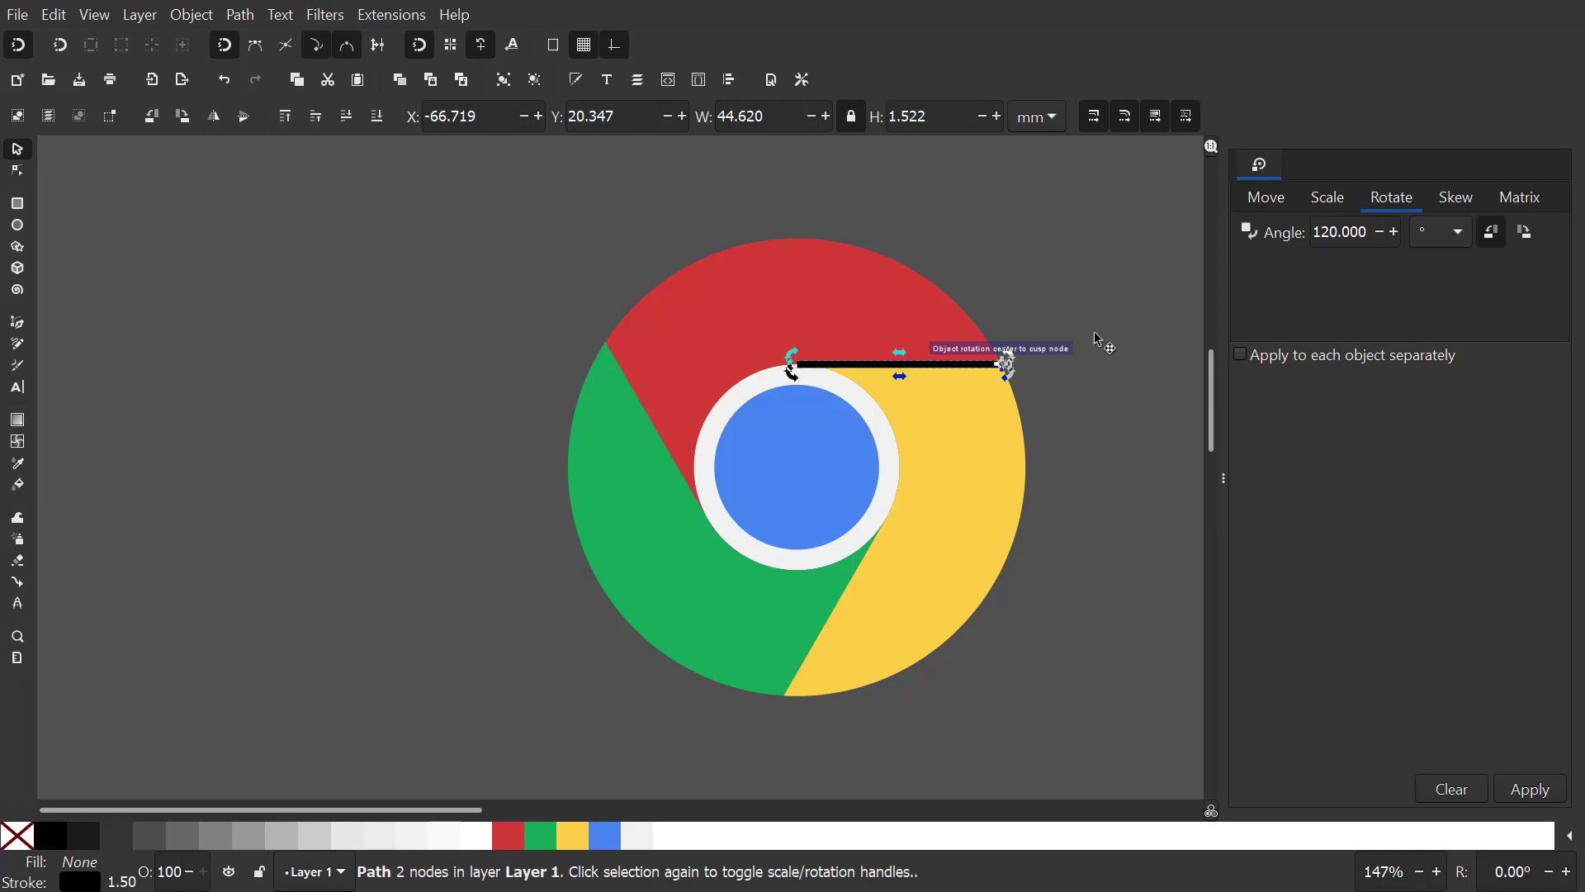
{"action": "double_click", "coordinate": [1330, 235]}
{"action": "type", "text": "15"}
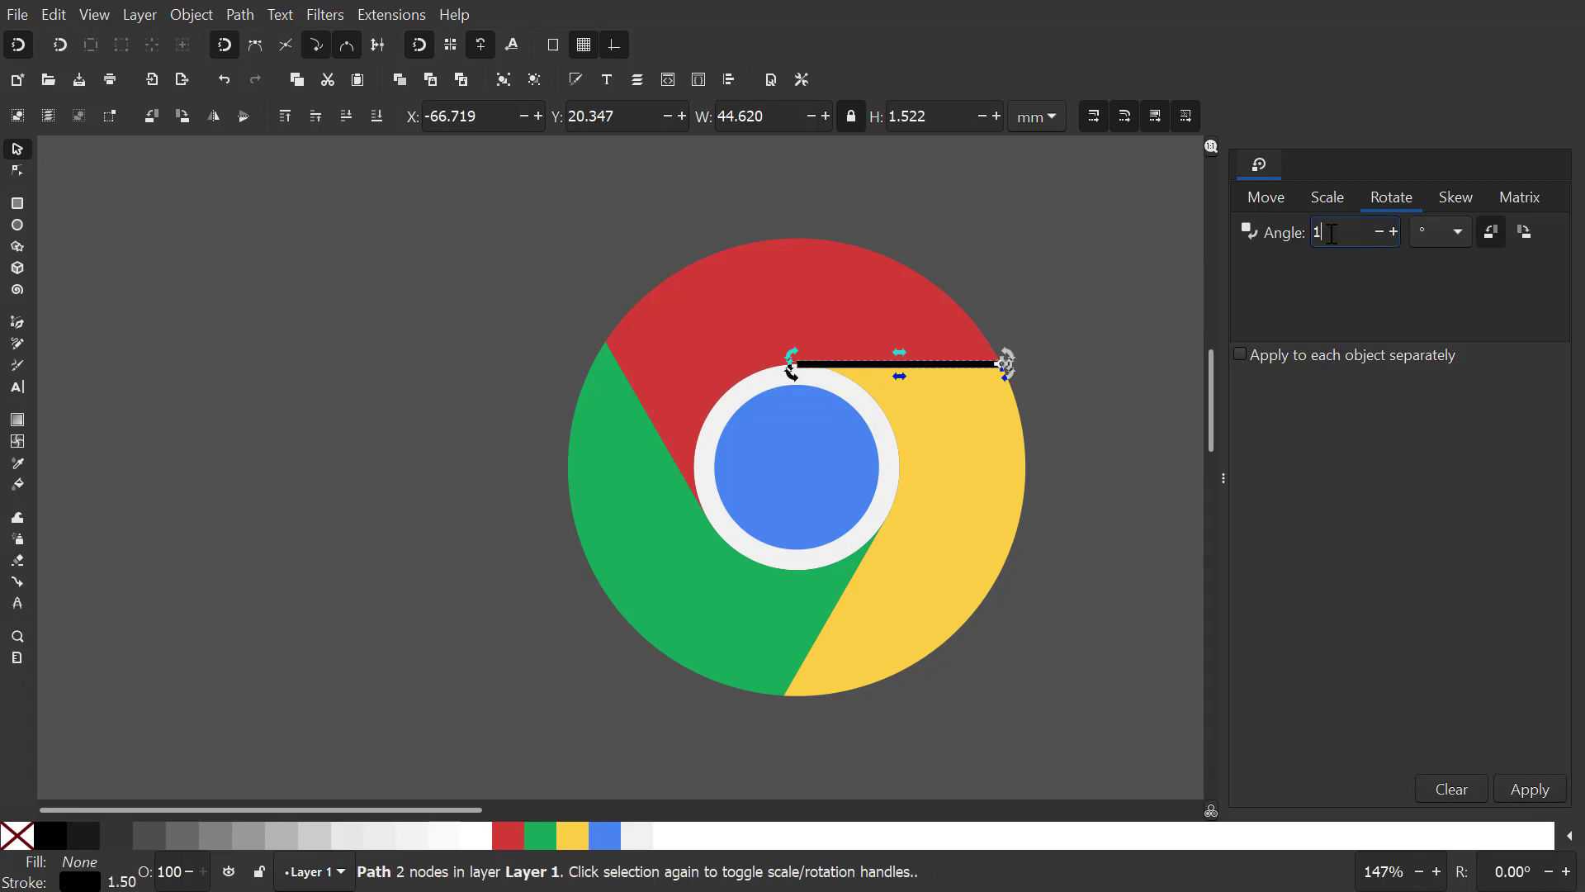
{"action": "key", "text": "Return"}
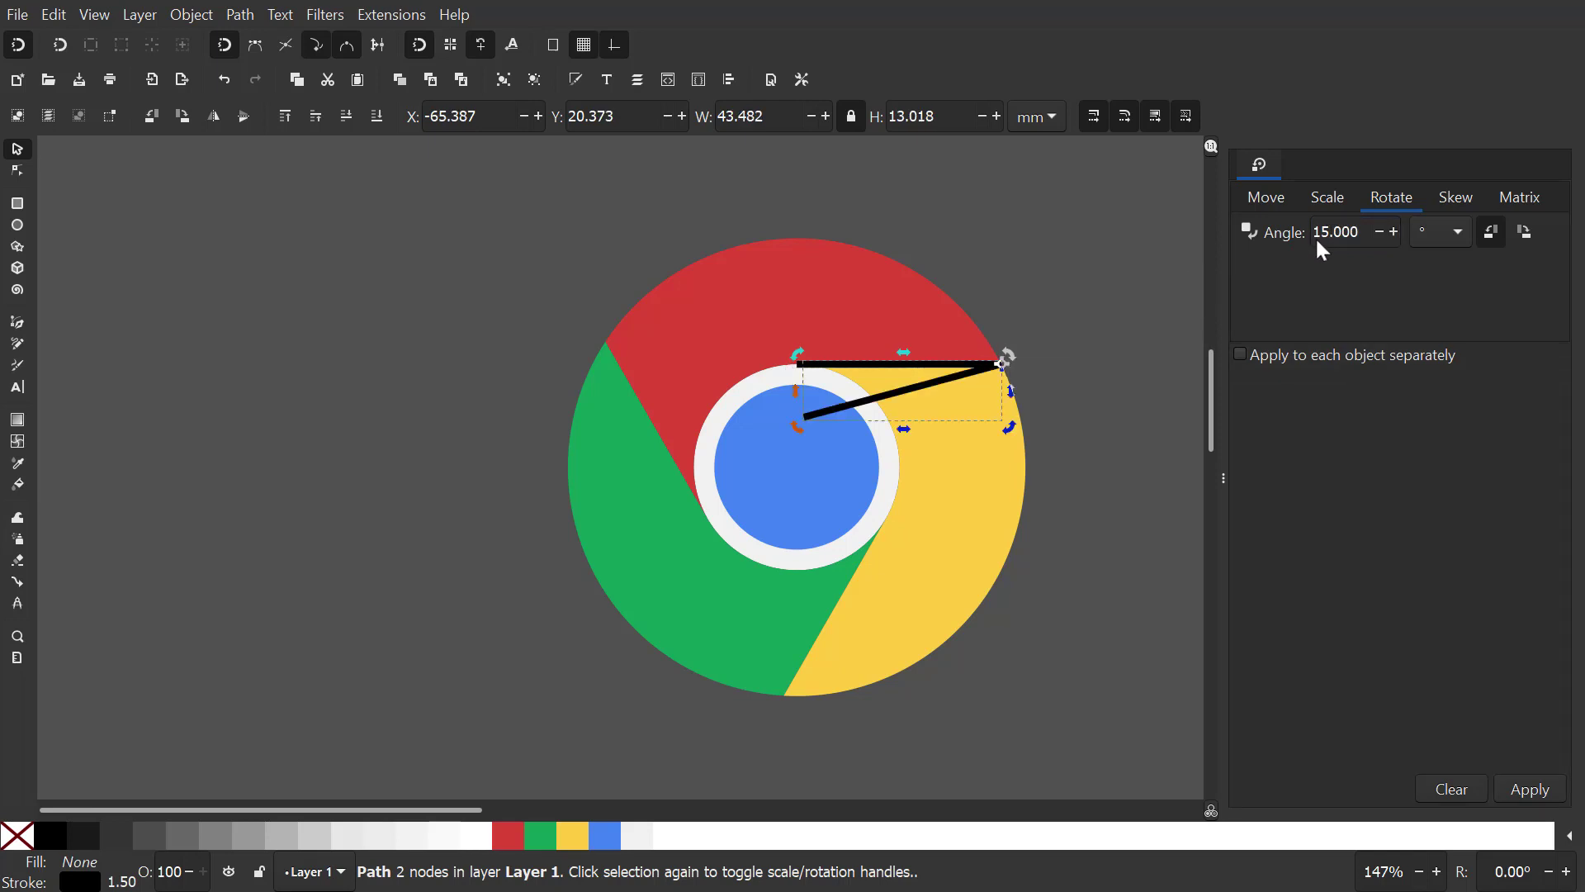
{"action": "left_click", "coordinate": [1087, 352]}
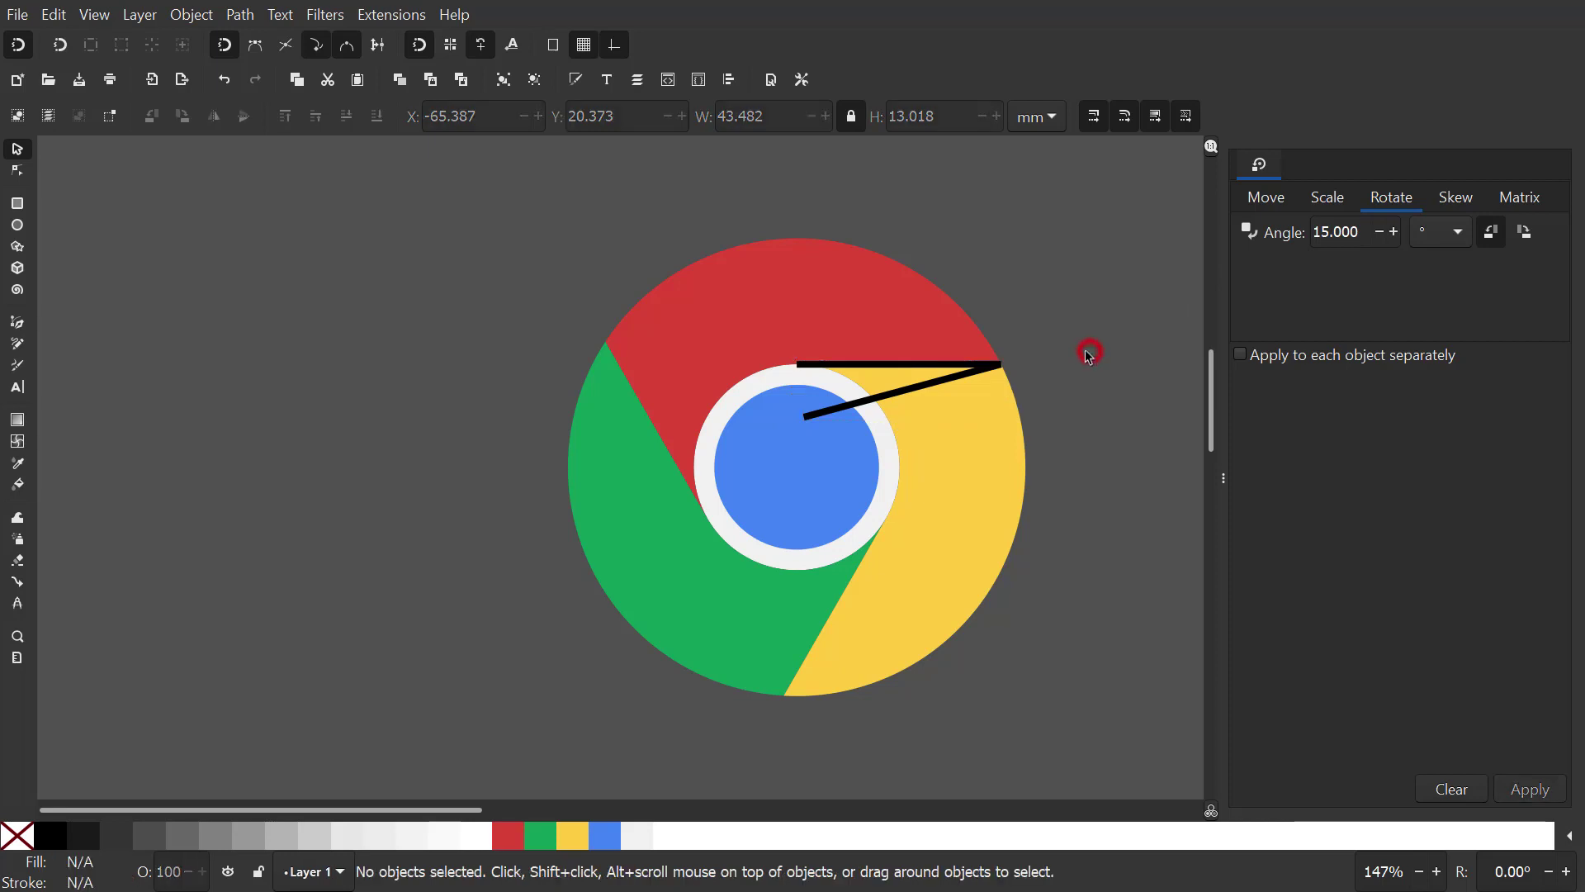
Join the lines' outer ends into one node and connect the inner ends, forming a closed triangle.
{"action": "left_click", "coordinate": [875, 365]}
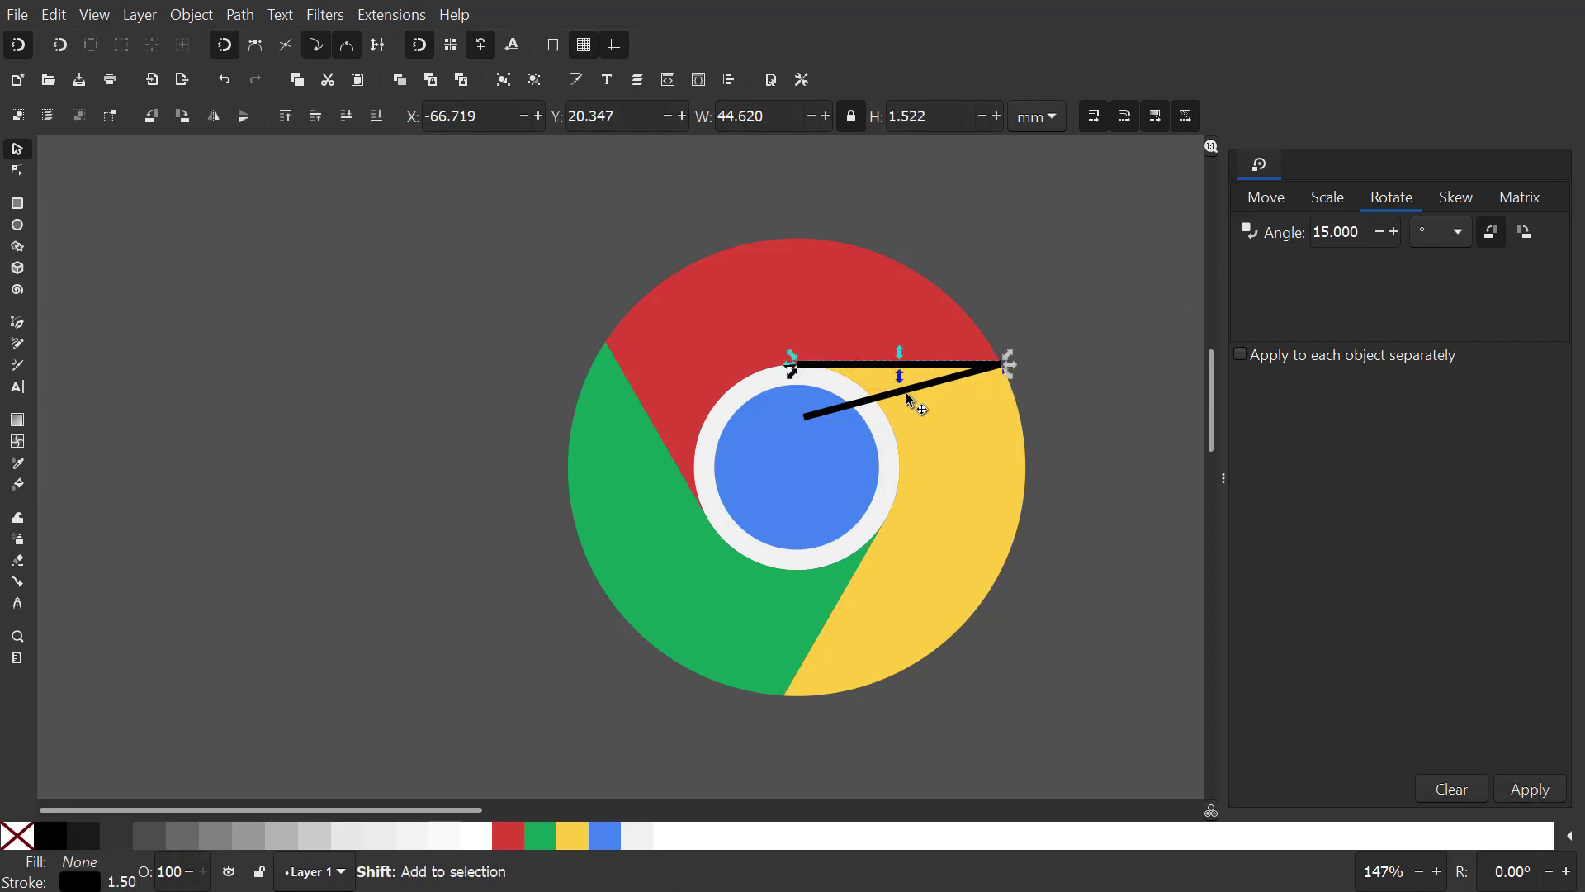
{"action": "left_click", "coordinate": [906, 397], "text": "shift"}
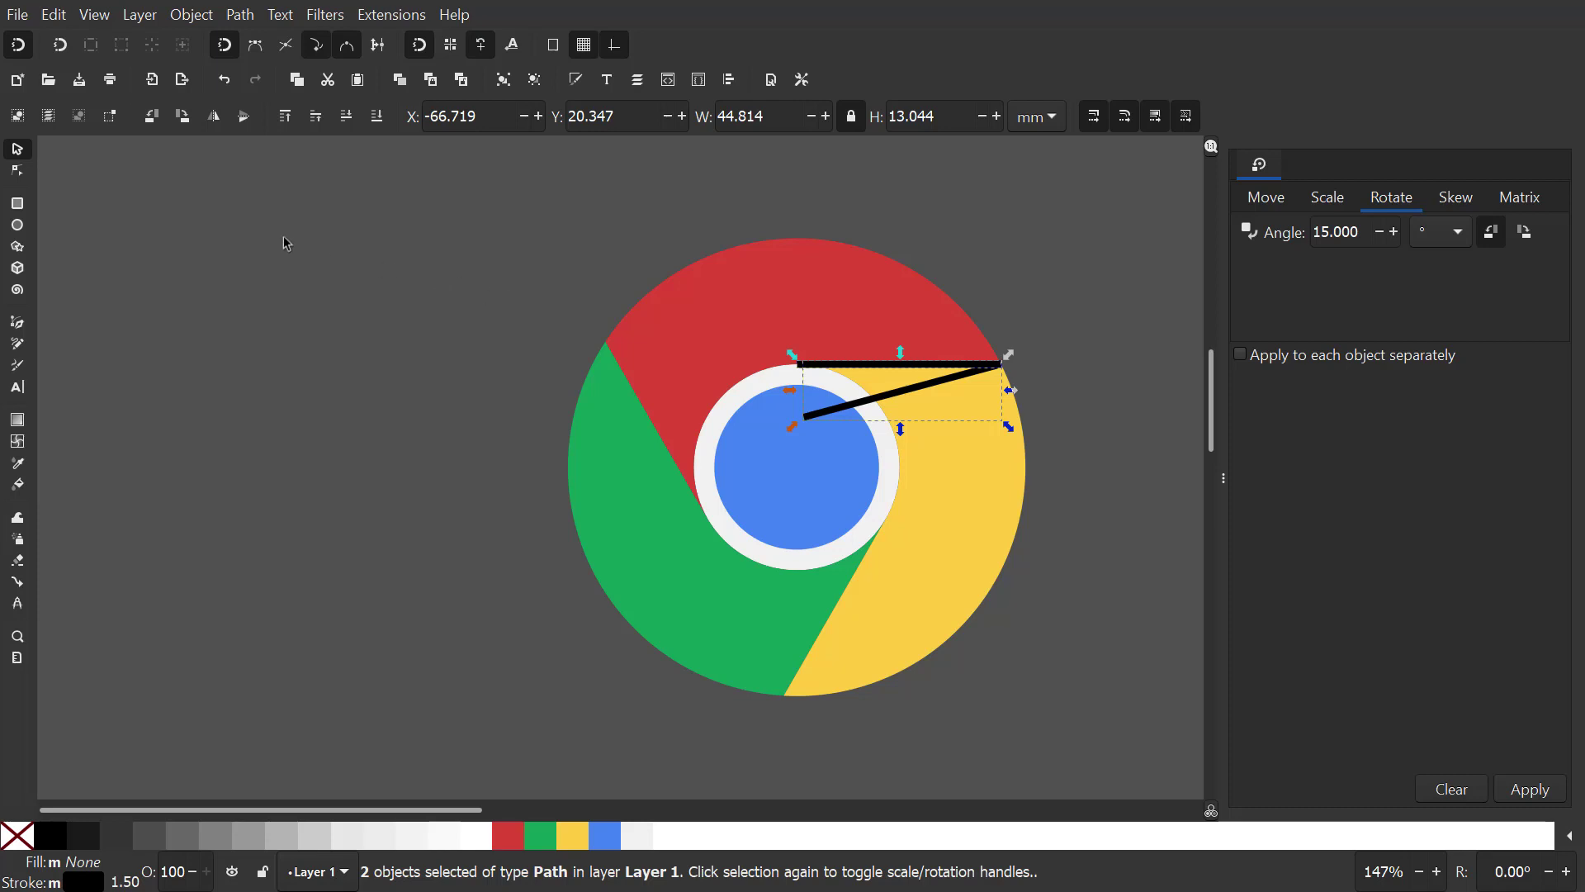
{"action": "left_click", "coordinate": [17, 170]}
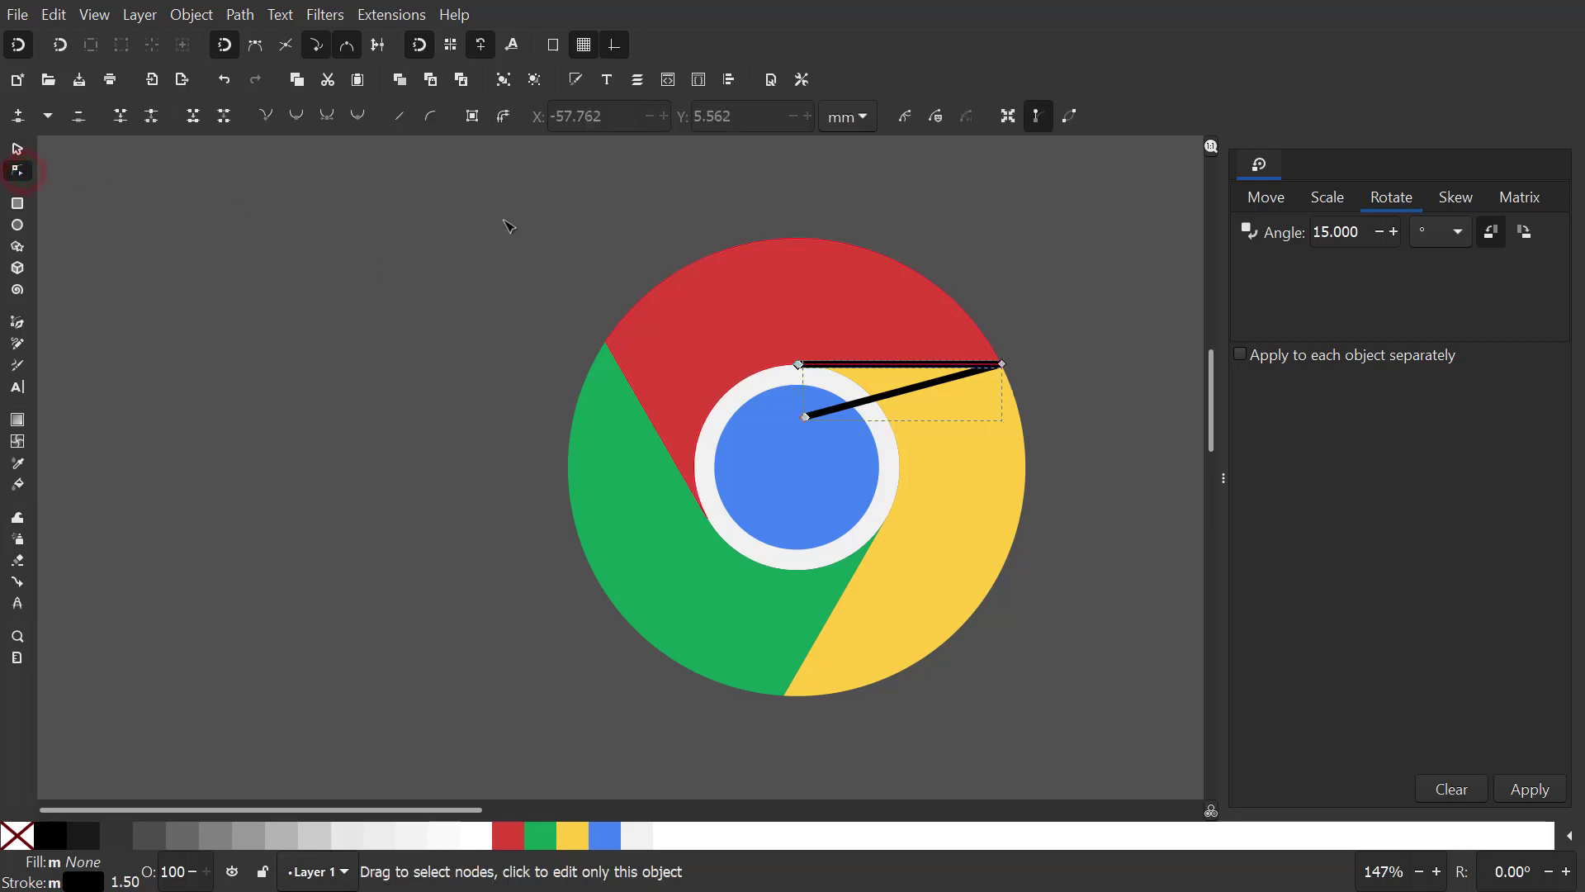
{"action": "left_click_drag", "start_coordinate": [940, 268], "coordinate": [1048, 437]}
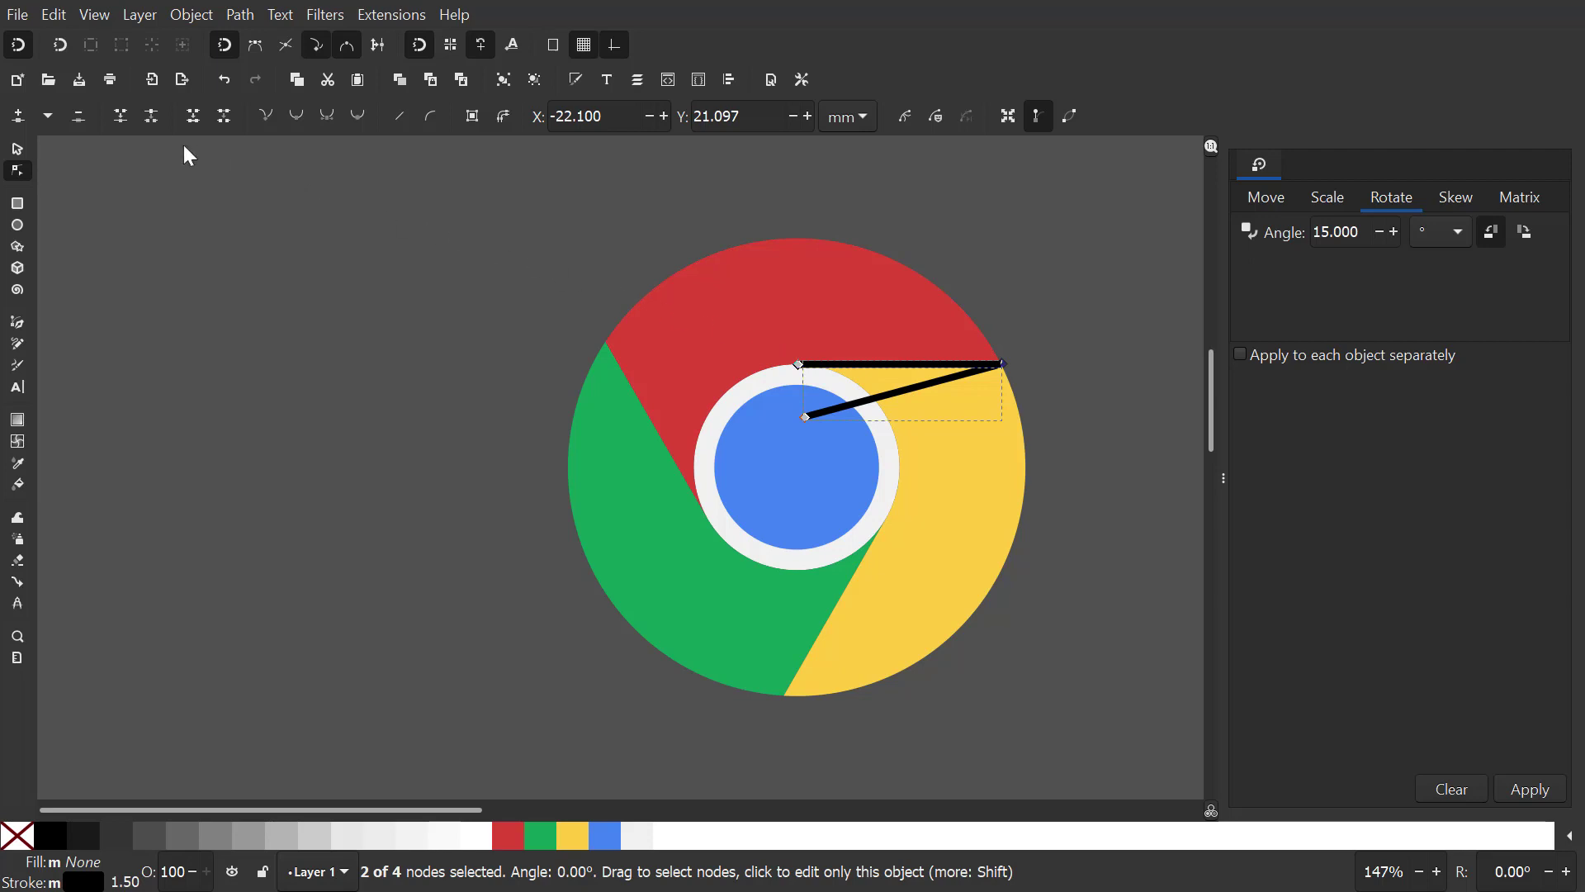
{"action": "left_click", "coordinate": [122, 123]}
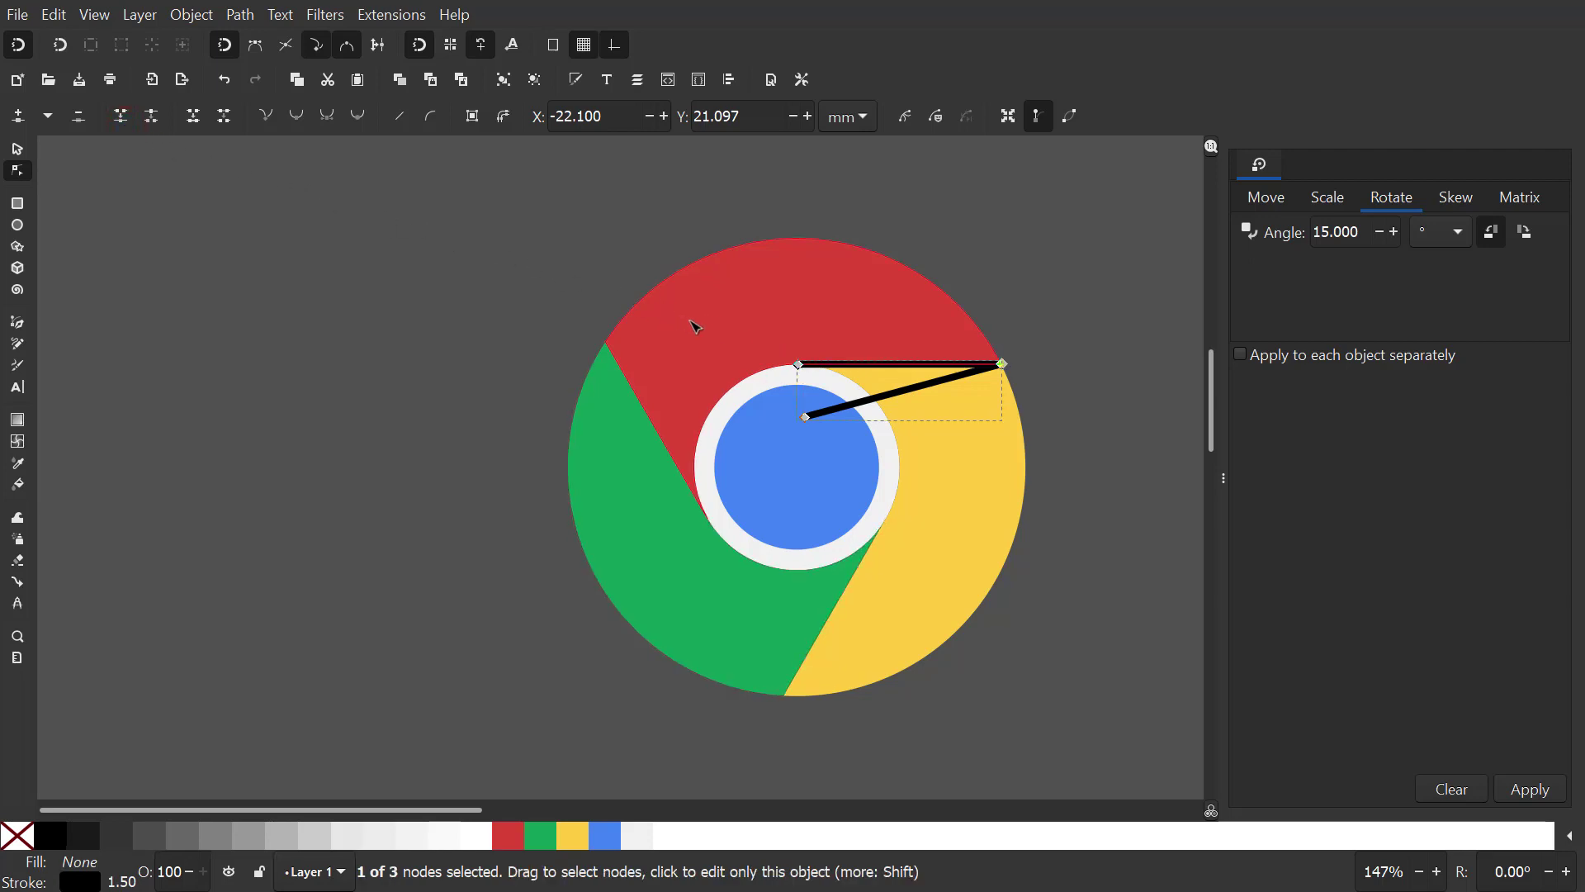
{"action": "left_click_drag", "start_coordinate": [797, 418], "coordinate": [800, 462]}
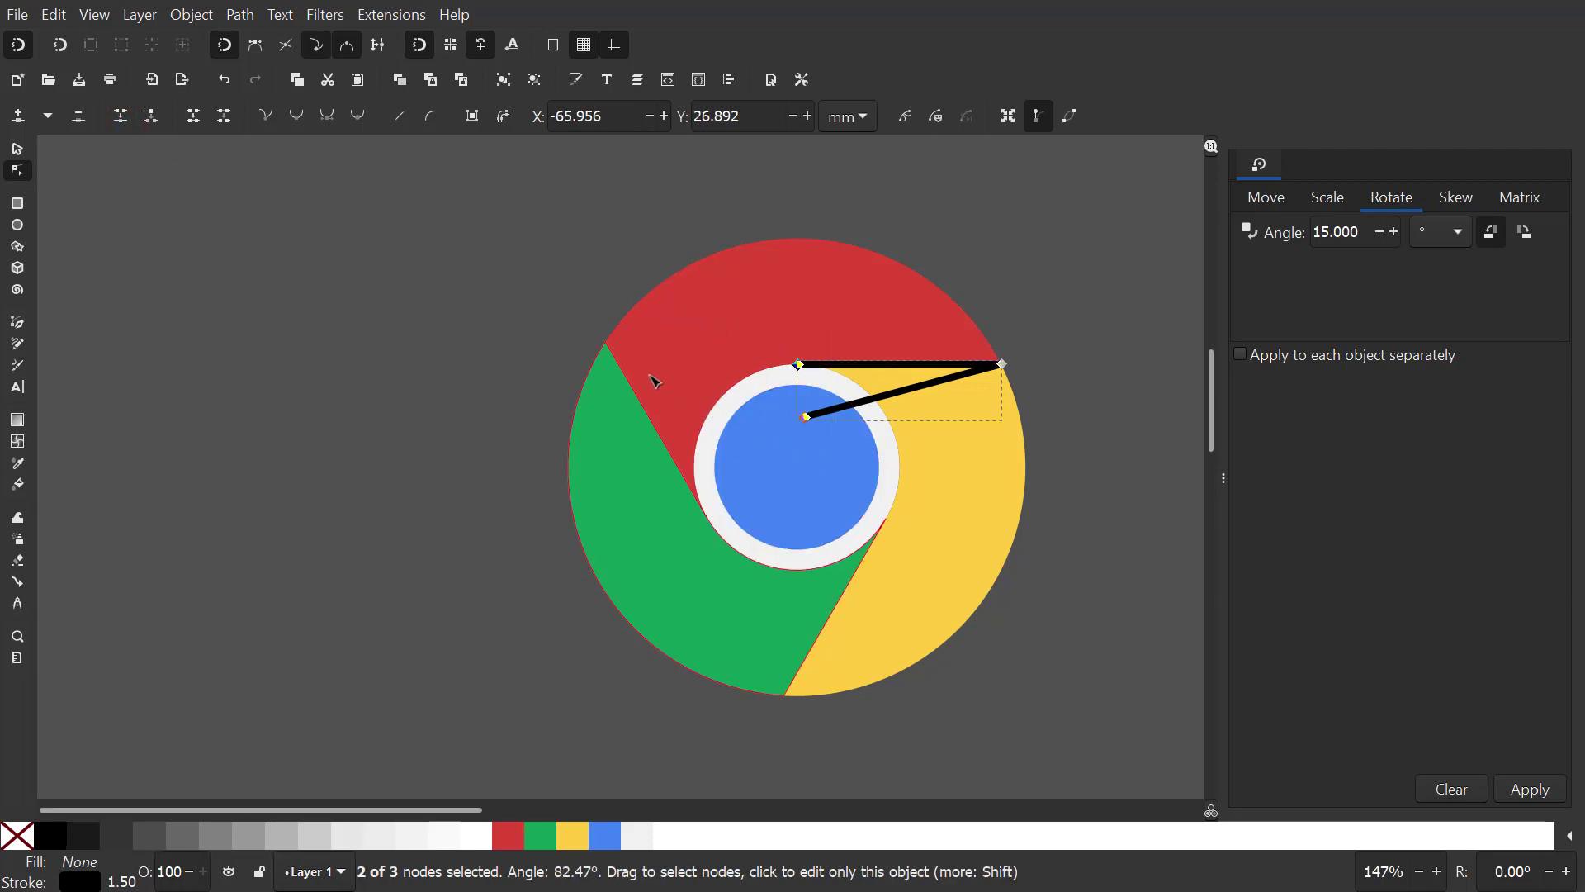
{"action": "left_click", "coordinate": [196, 127]}
{"action": "left_click", "coordinate": [18, 149]}
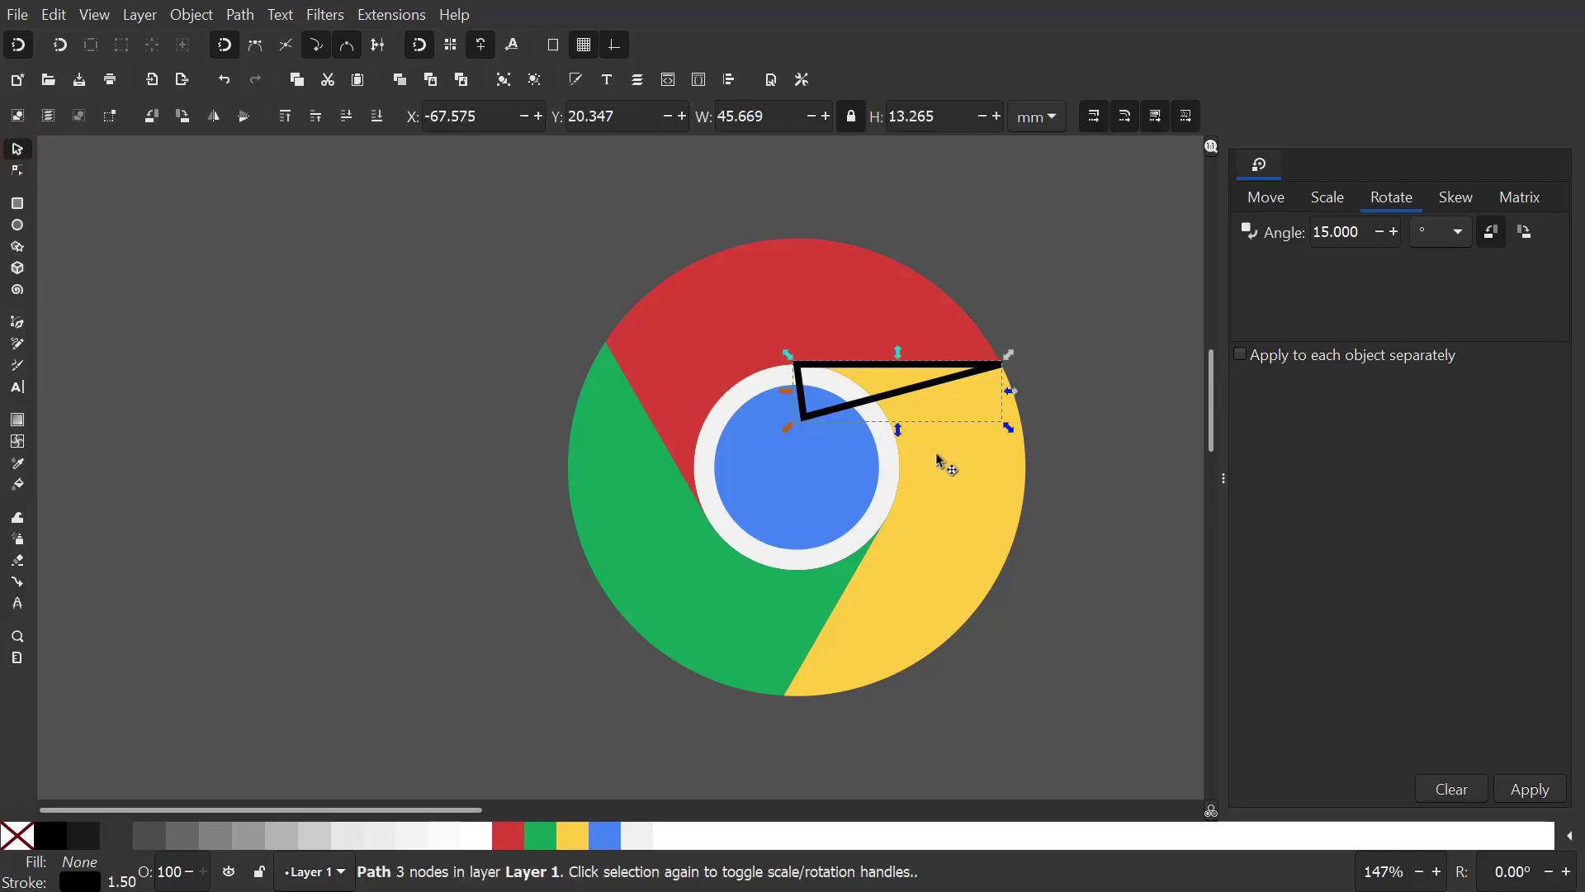
Intersect the black triangle with a duplicate of the yellow segment so it stops at the white ring.
{"action": "left_click", "coordinate": [968, 464]}
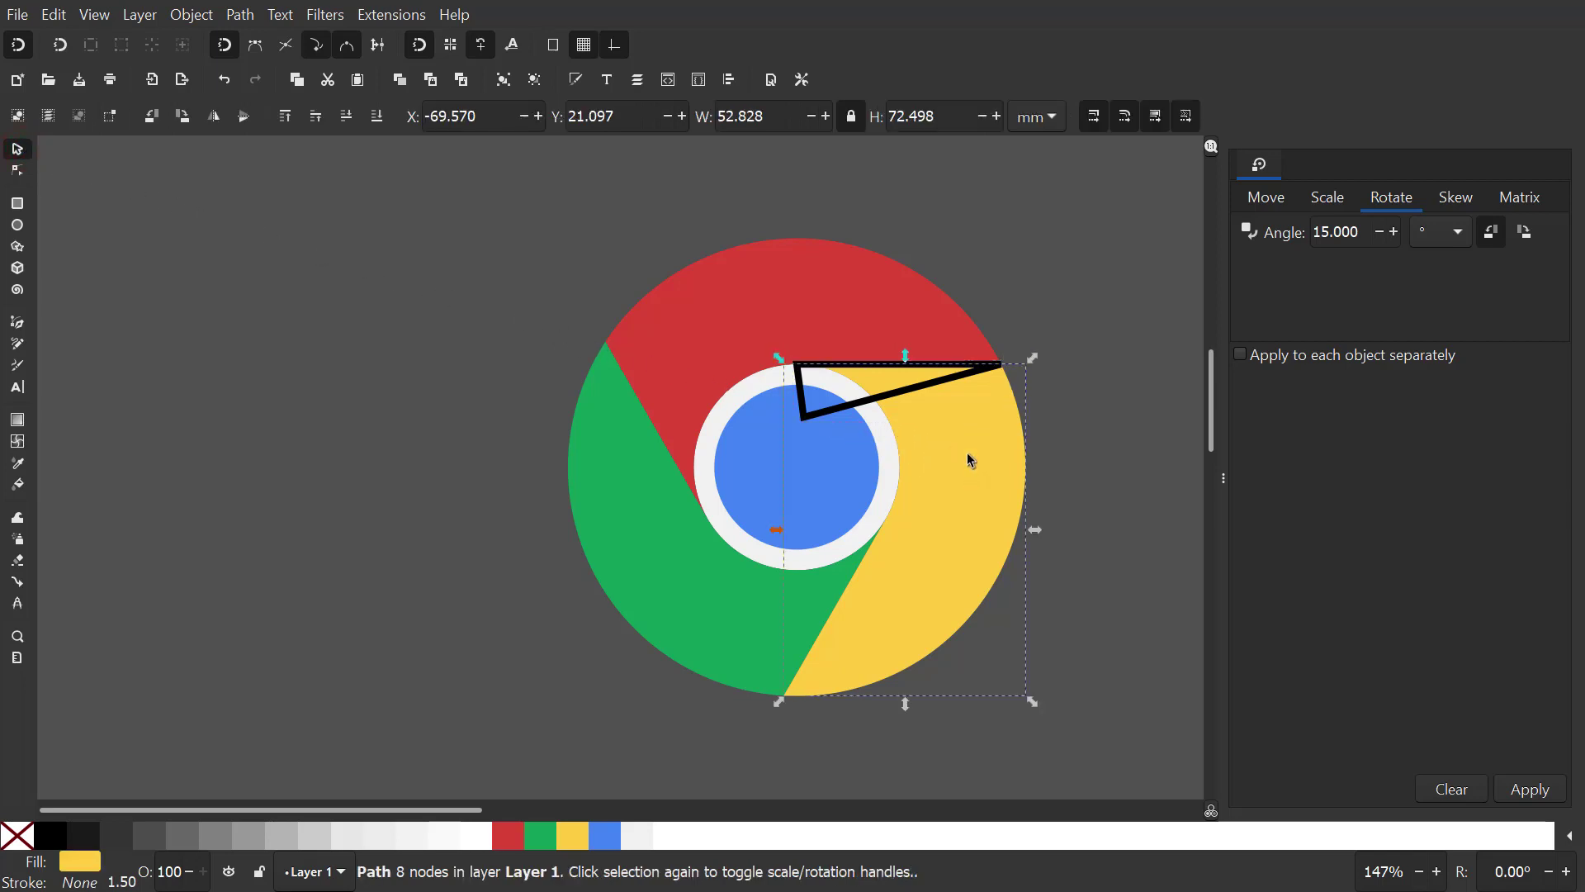
{"action": "right_click", "coordinate": [965, 442]}
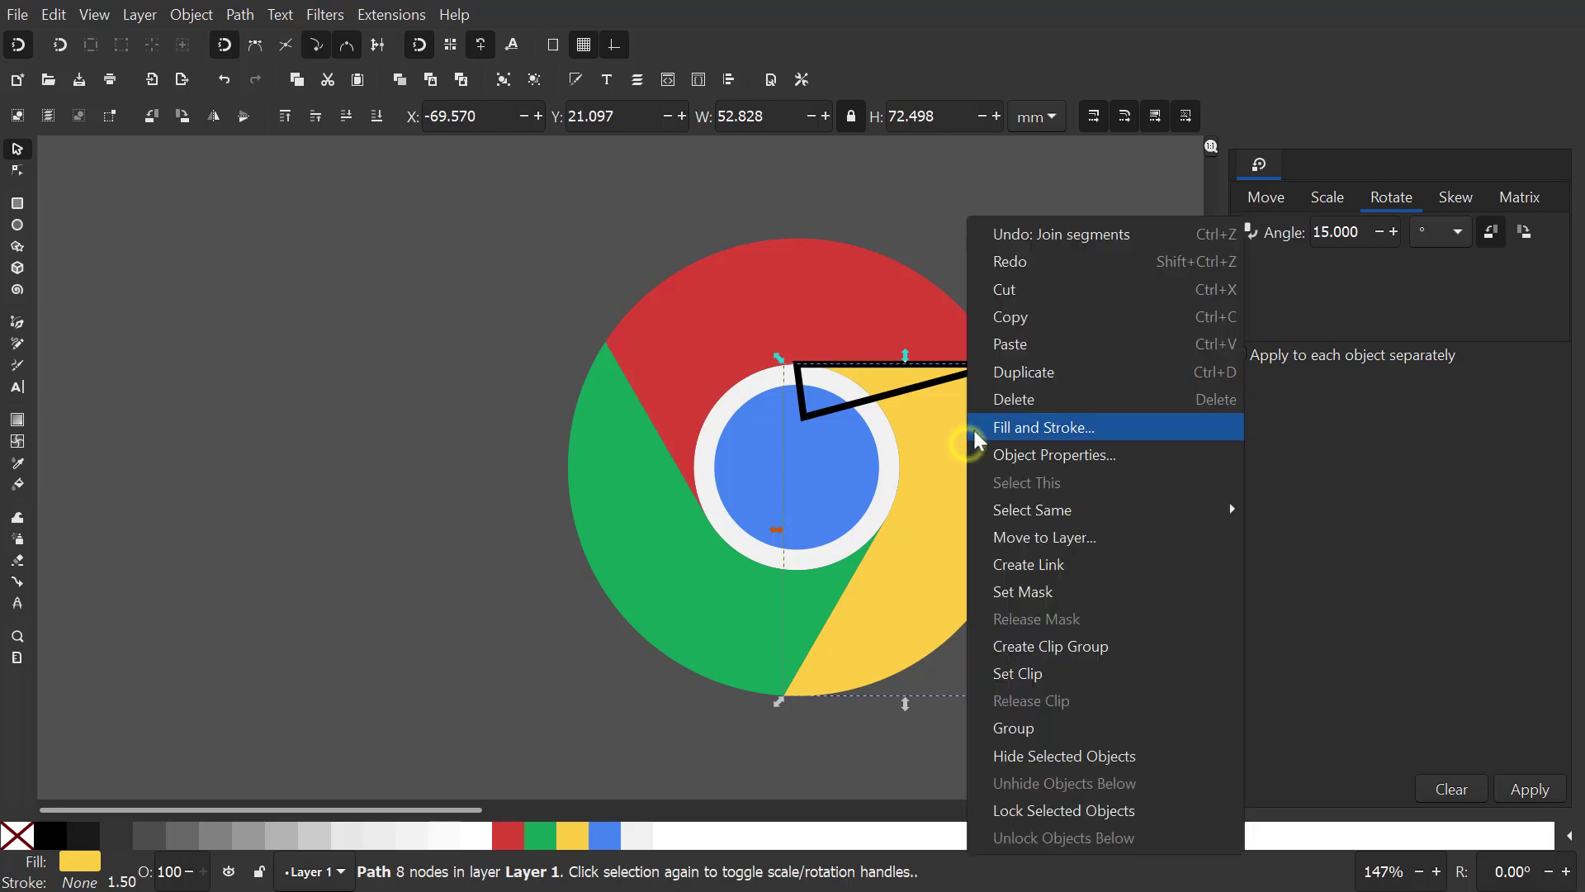
{"action": "left_click", "coordinate": [991, 372]}
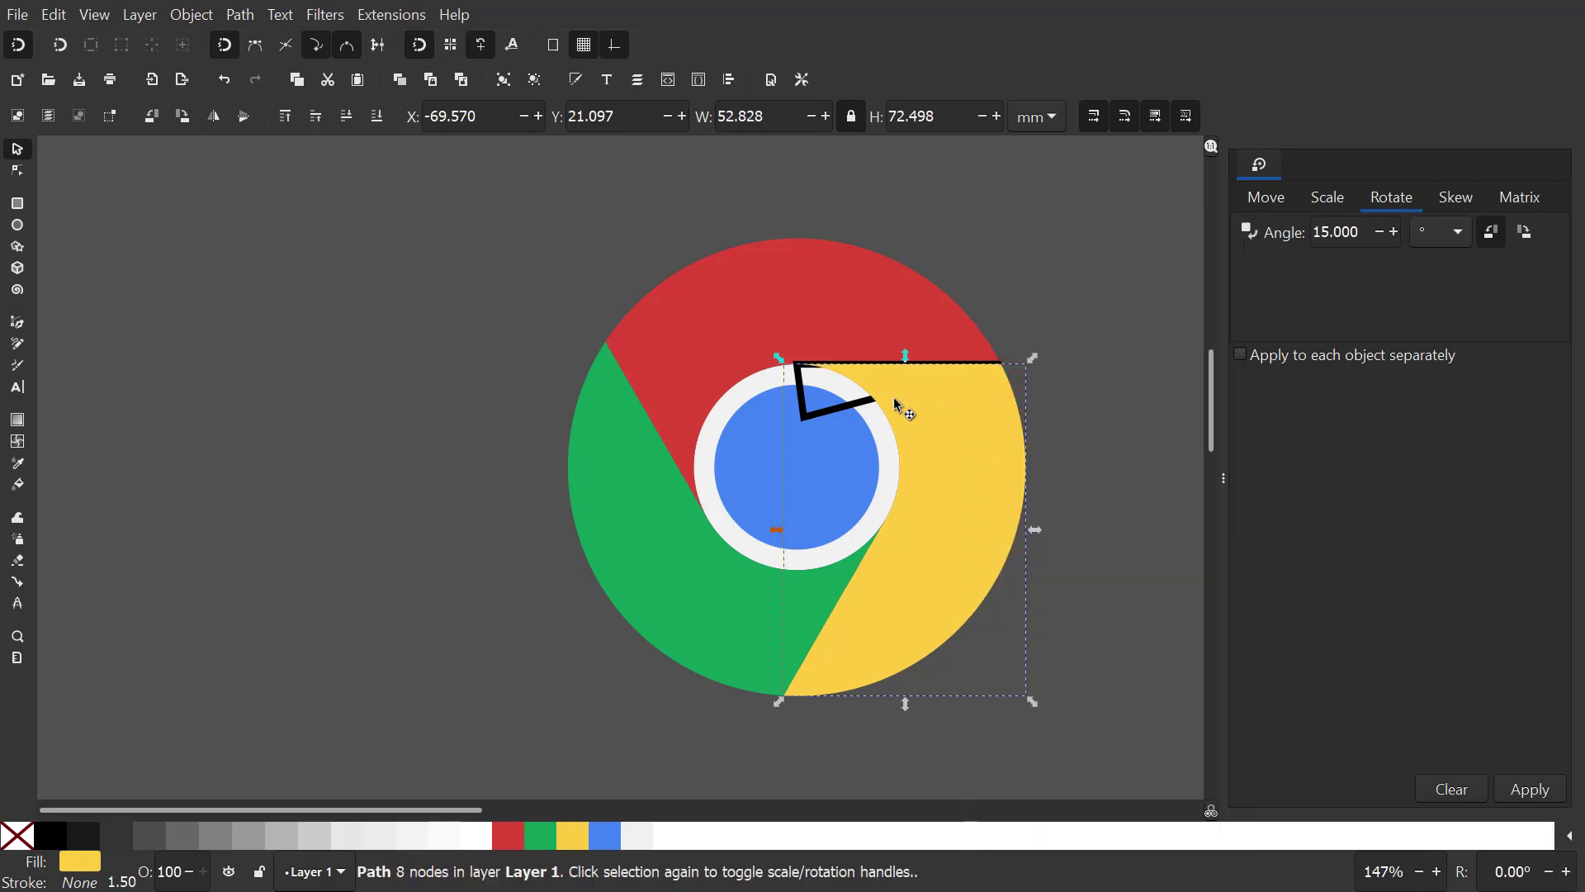
{"action": "left_click", "coordinate": [820, 413], "text": "shift"}
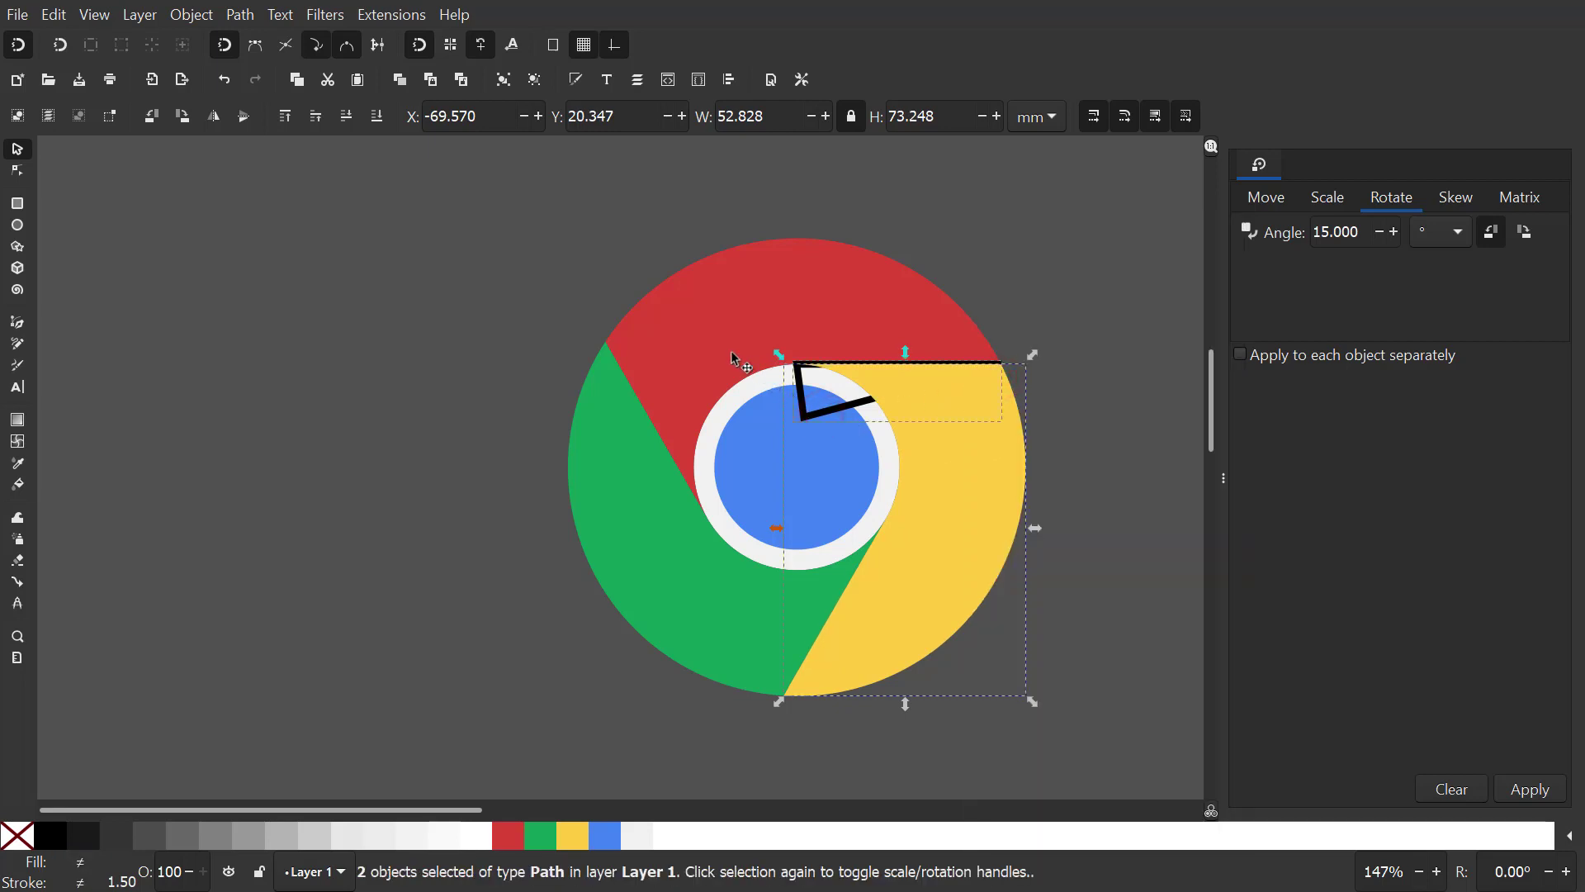
{"action": "left_click", "coordinate": [241, 14]}
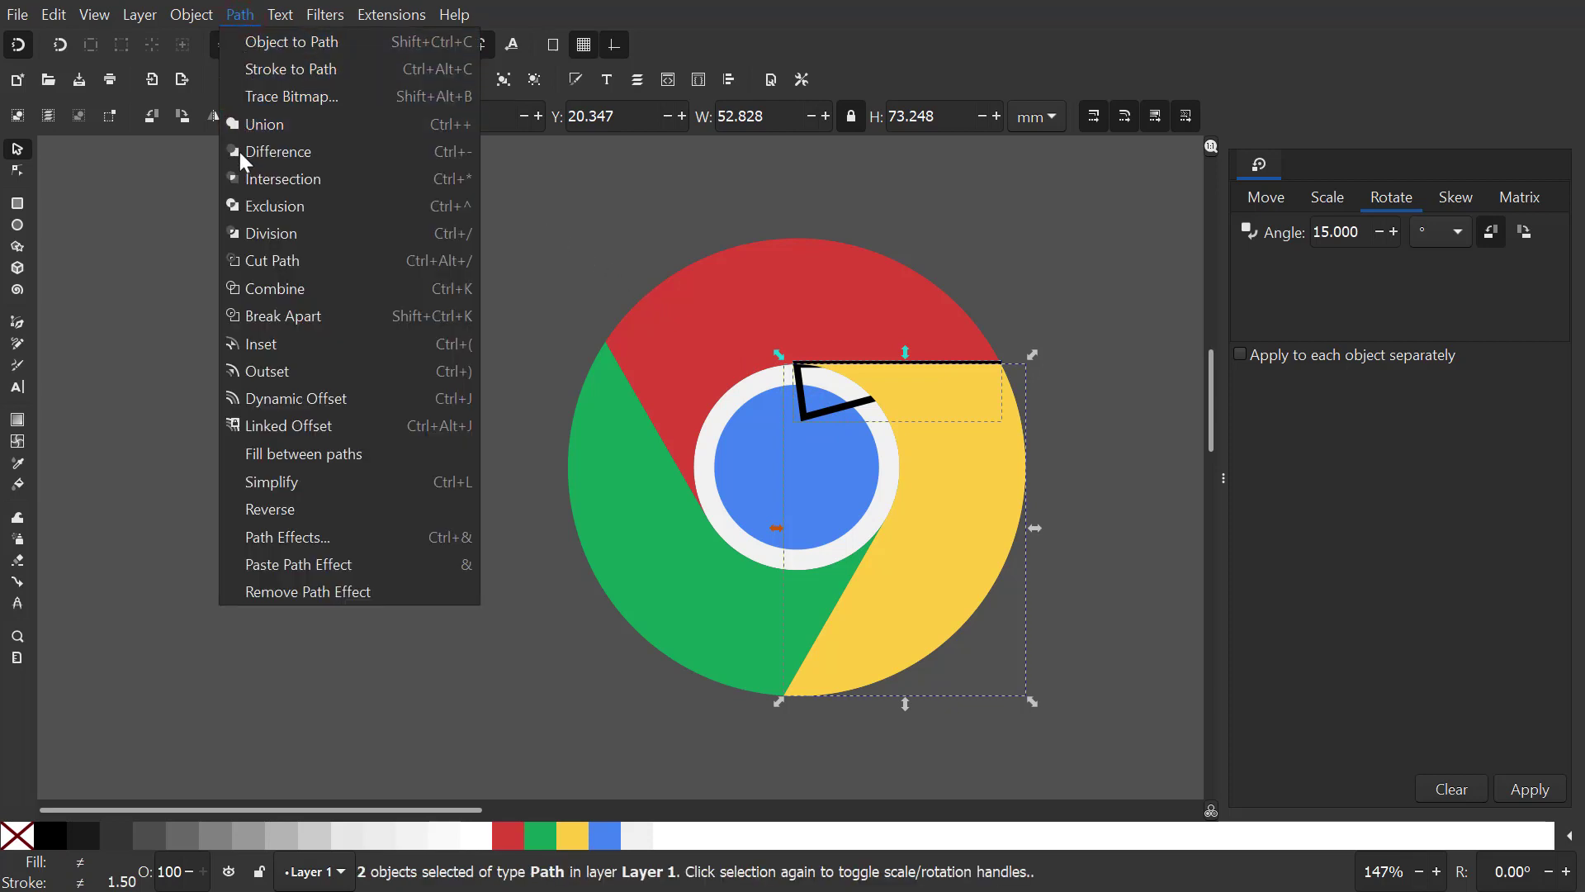
{"action": "left_click", "coordinate": [241, 179]}
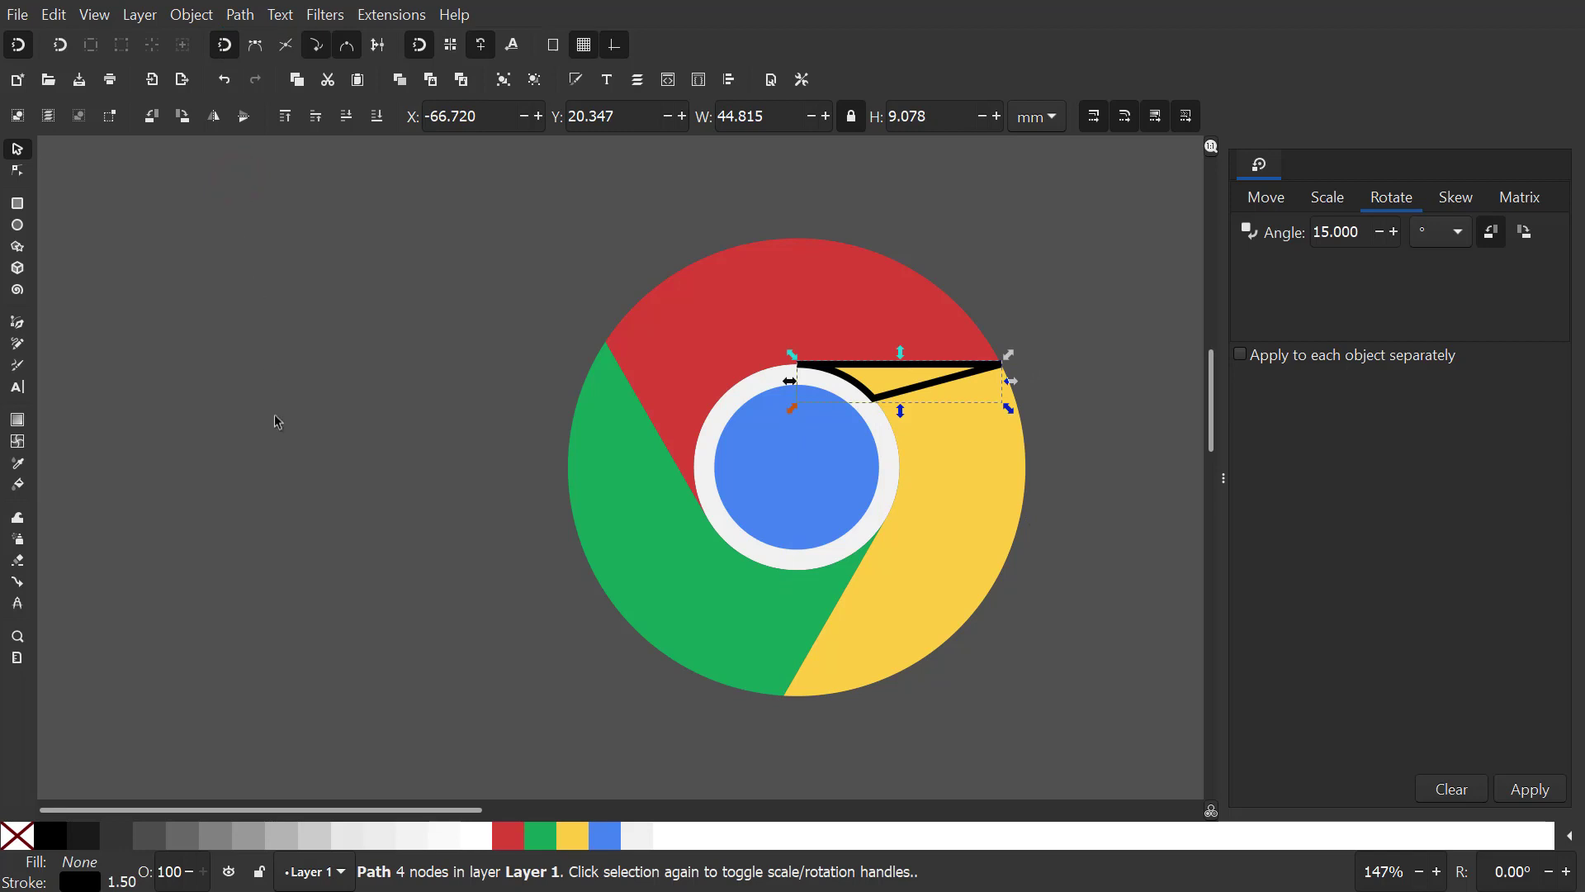
Give the wedge a 10% Gray fill, no stroke, and Multiply blend mode.
{"action": "left_click", "coordinate": [338, 835]}
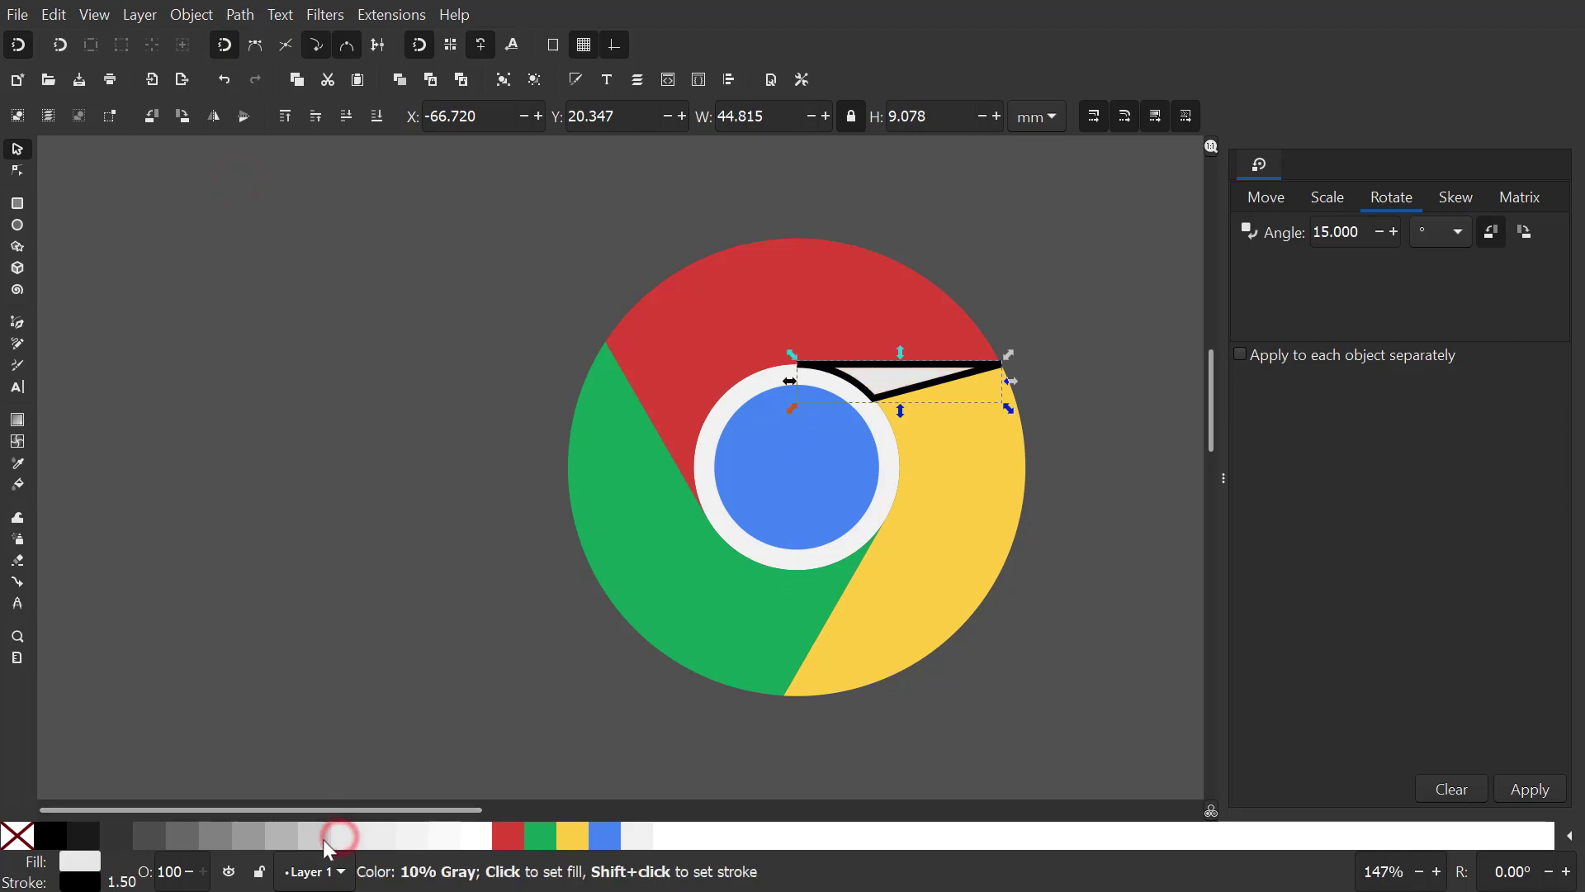
{"action": "right_click", "coordinate": [85, 880]}
{"action": "left_click", "coordinate": [130, 841]}
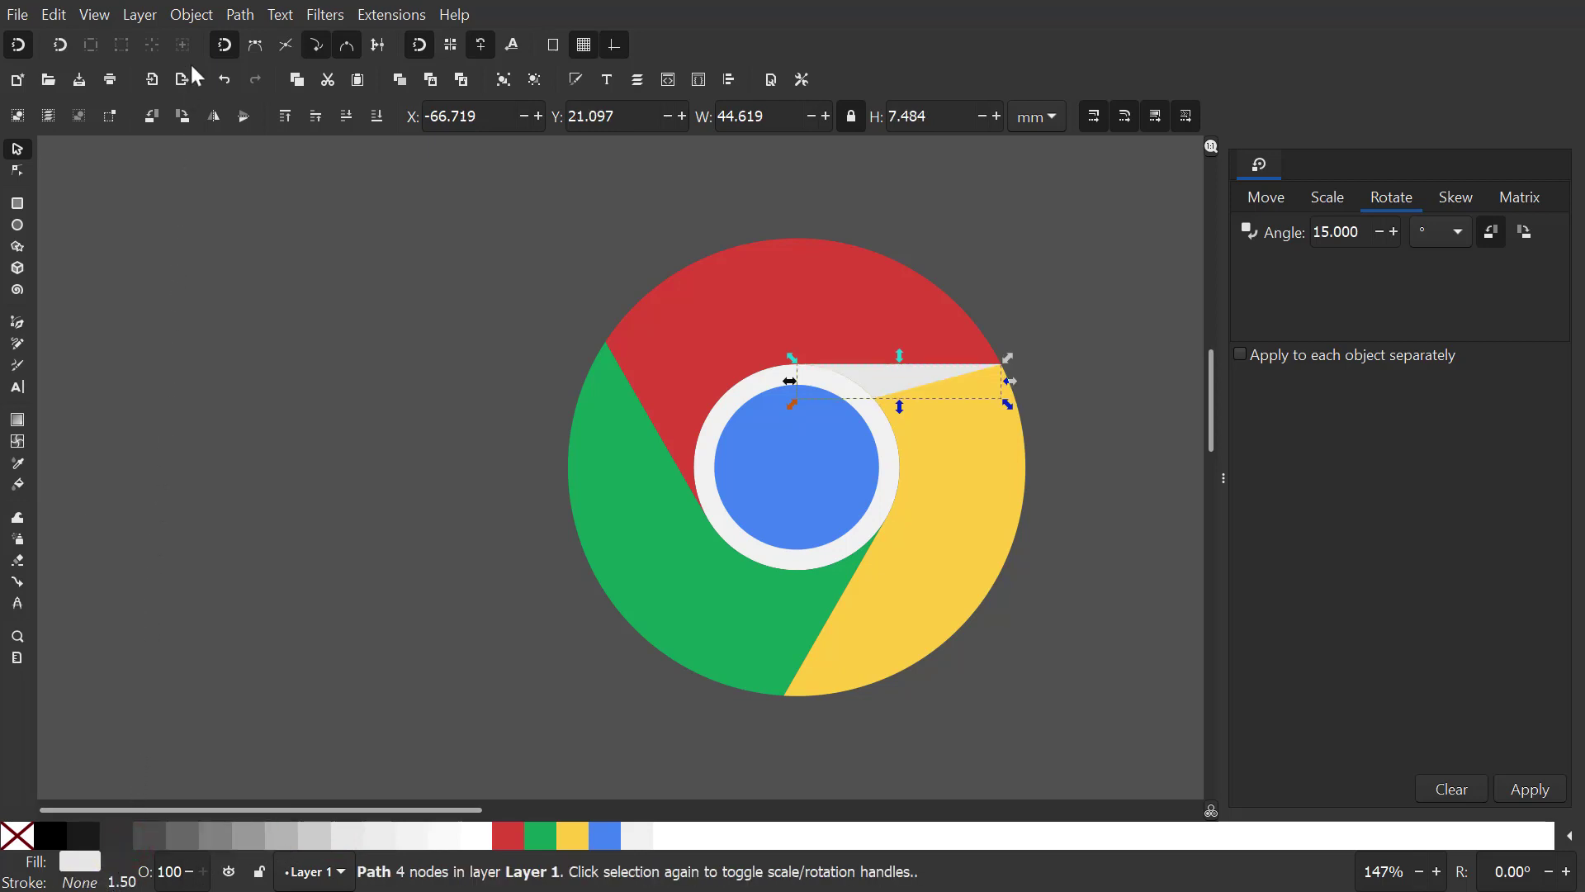
{"action": "left_click", "coordinate": [198, 15]}
{"action": "left_click", "coordinate": [207, 45]}
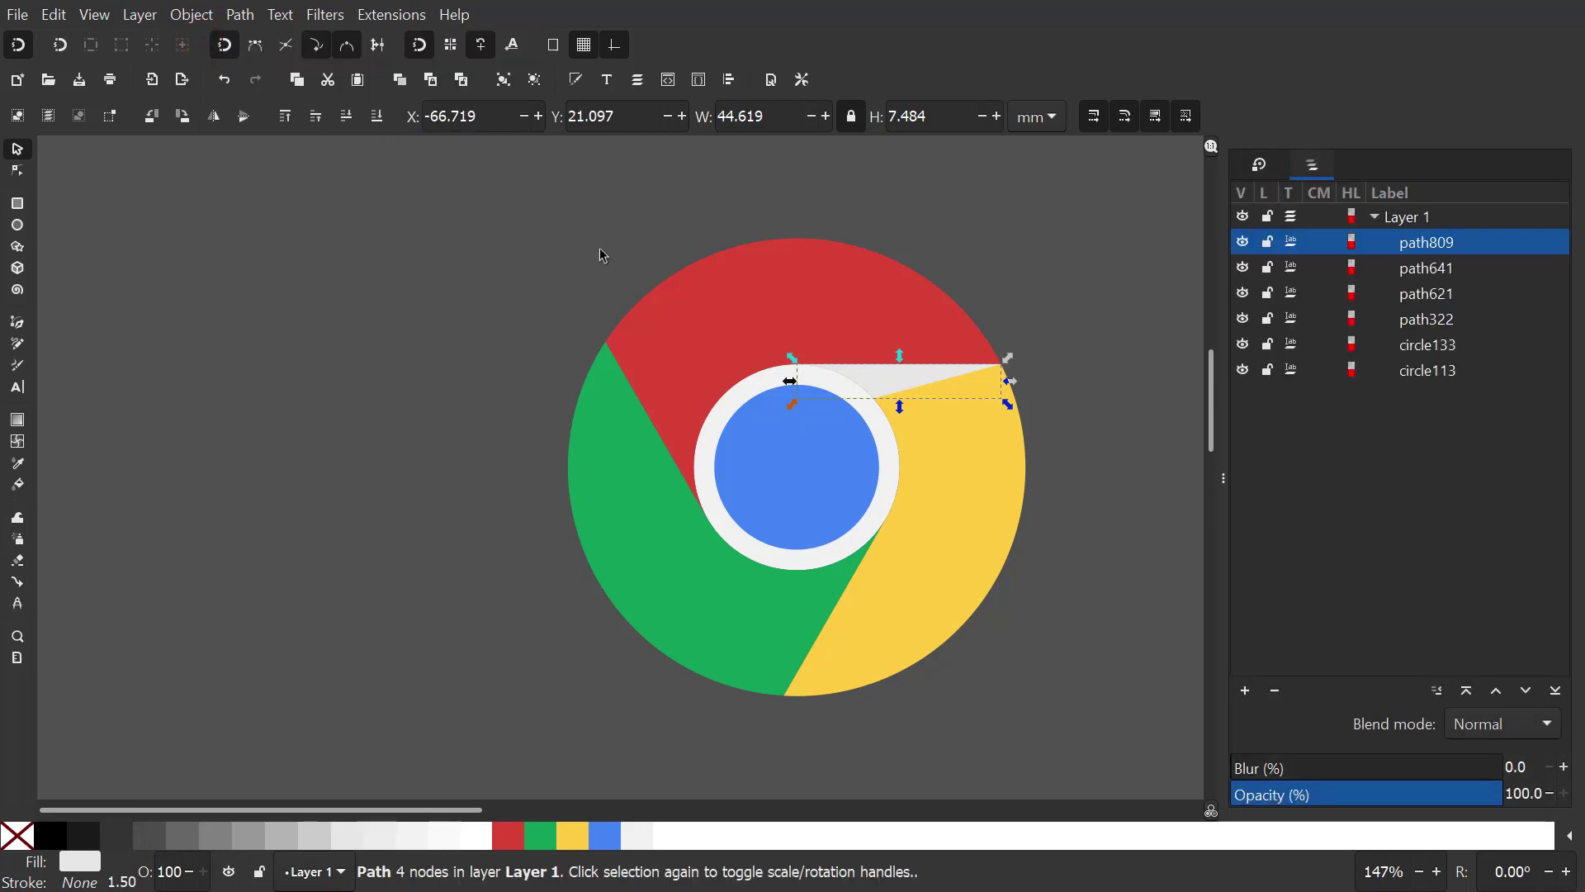
{"action": "left_click", "coordinate": [1498, 722]}
{"action": "left_click", "coordinate": [1497, 752]}
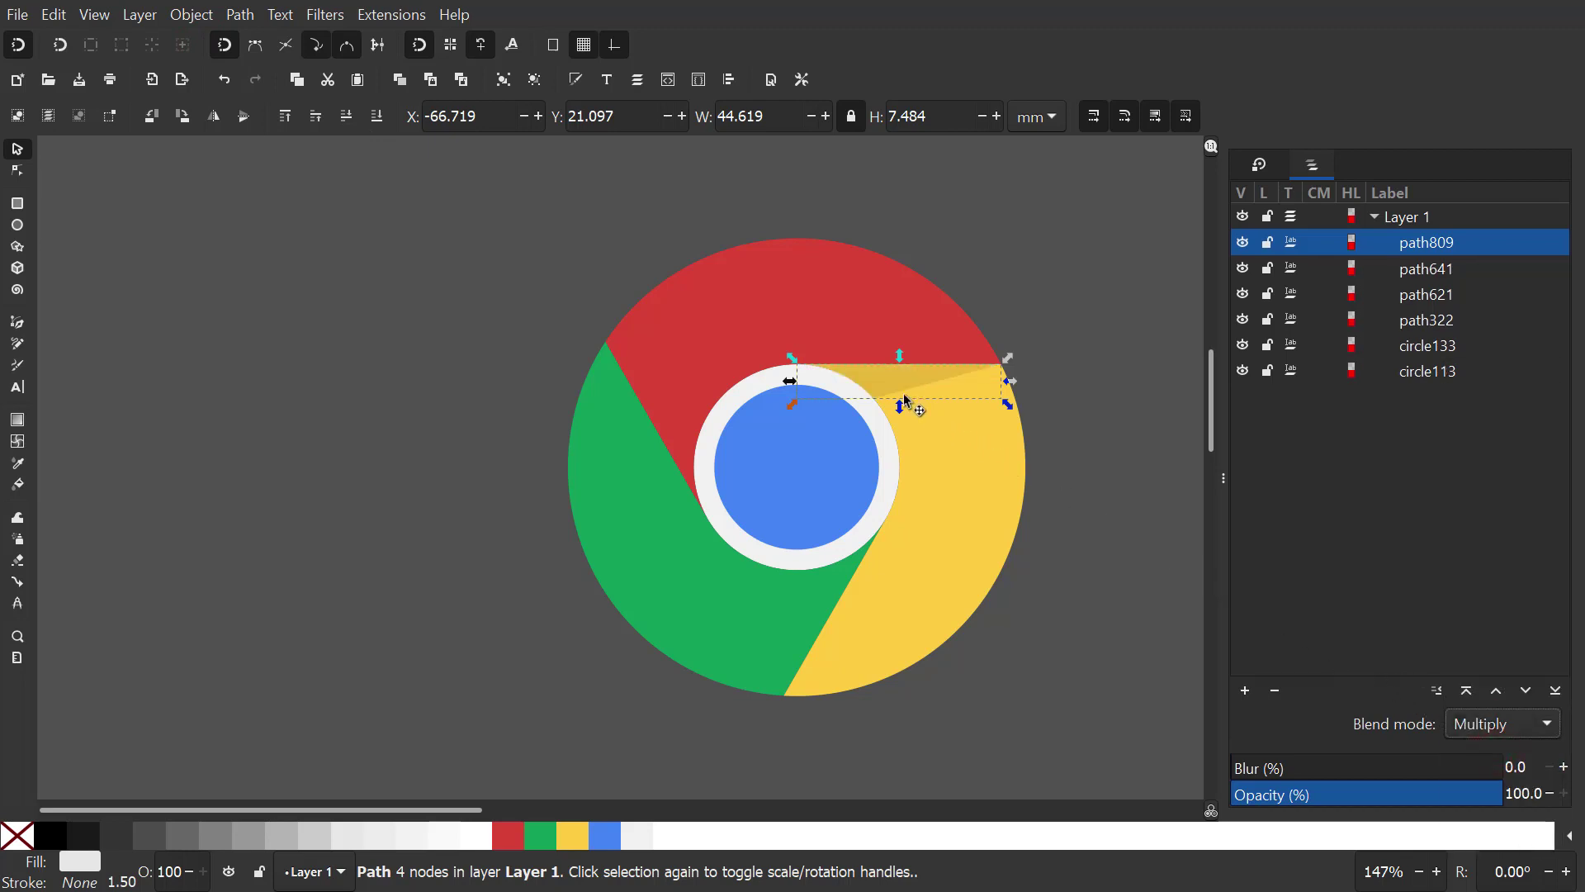
Duplicate the shadow wedge and rotate it 120° around the blue centre onto the red segment.
{"action": "right_click", "coordinate": [880, 380]}
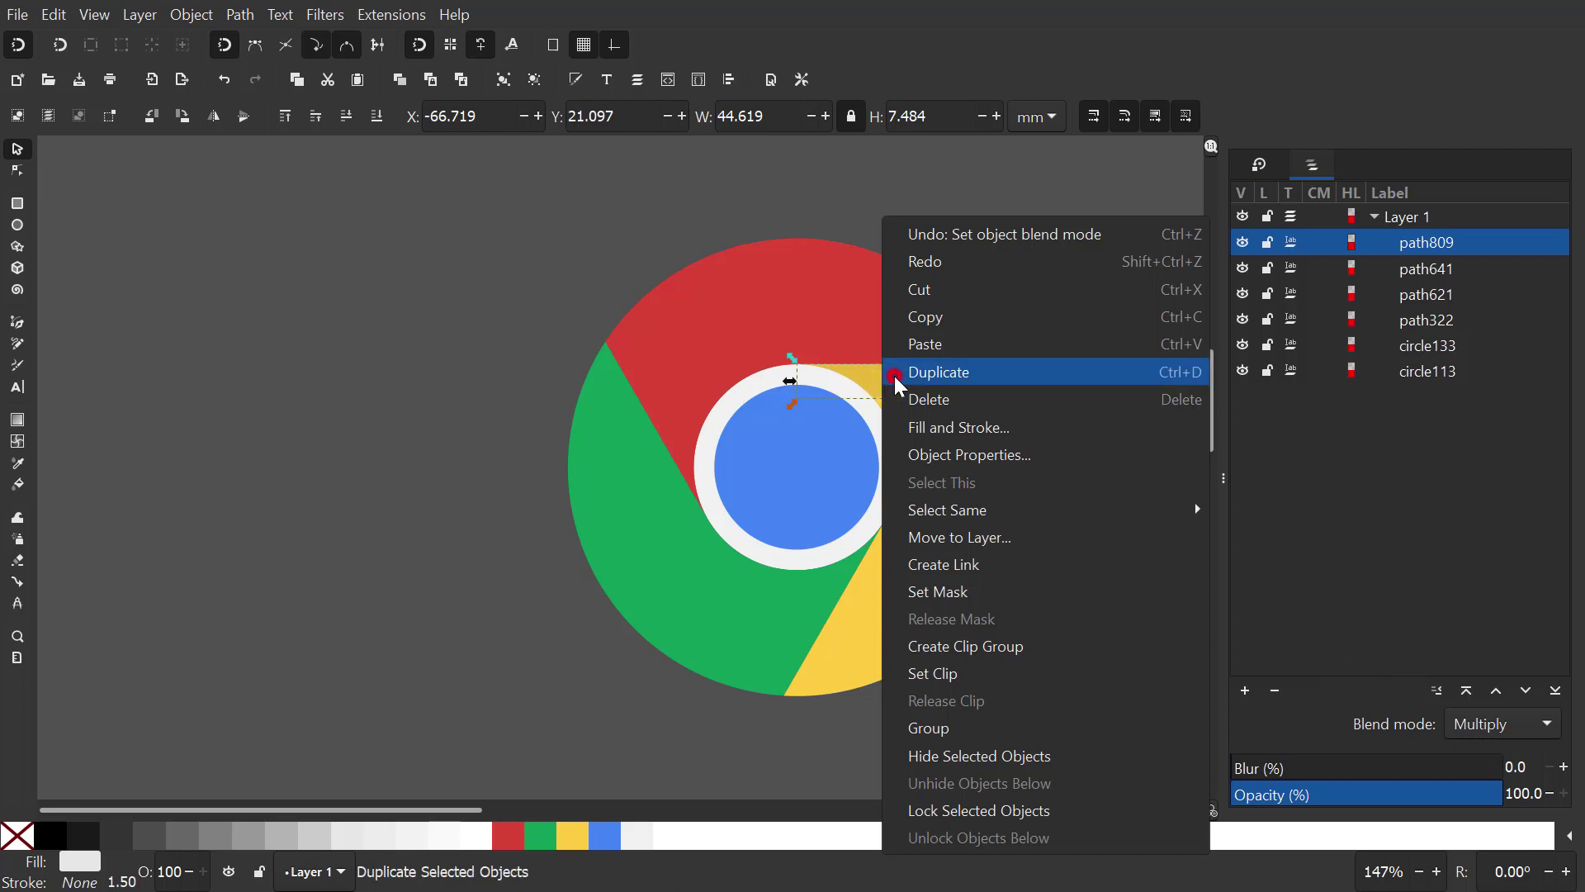
{"action": "left_click", "coordinate": [896, 376]}
{"action": "left_click", "coordinate": [901, 377]}
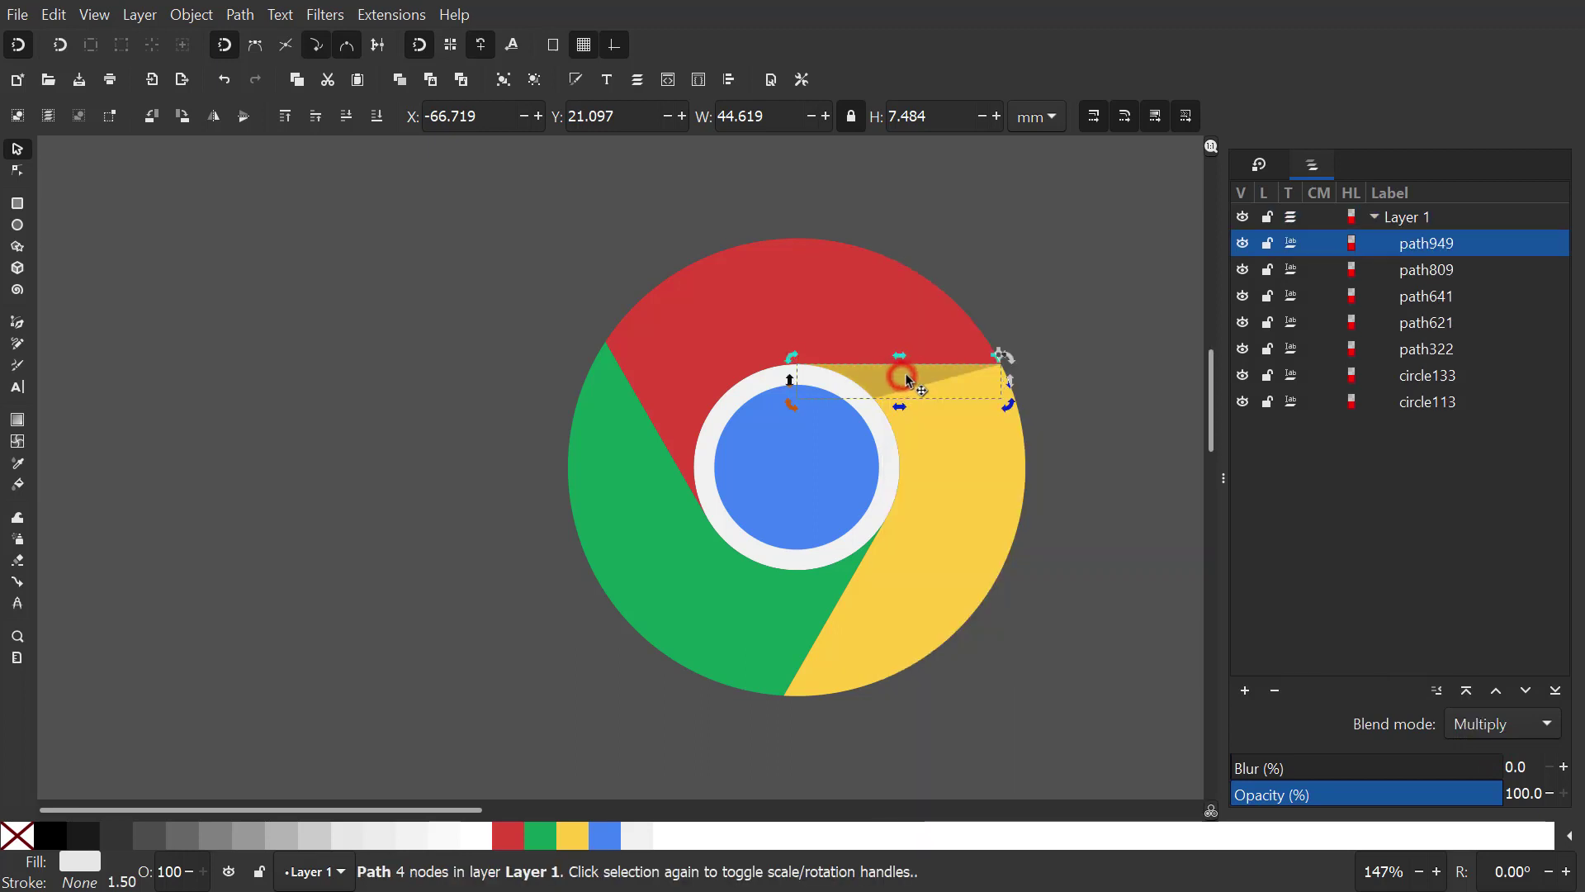
{"action": "left_click_drag", "start_coordinate": [1001, 362], "coordinate": [800, 468]}
{"action": "left_click", "coordinate": [1257, 163]}
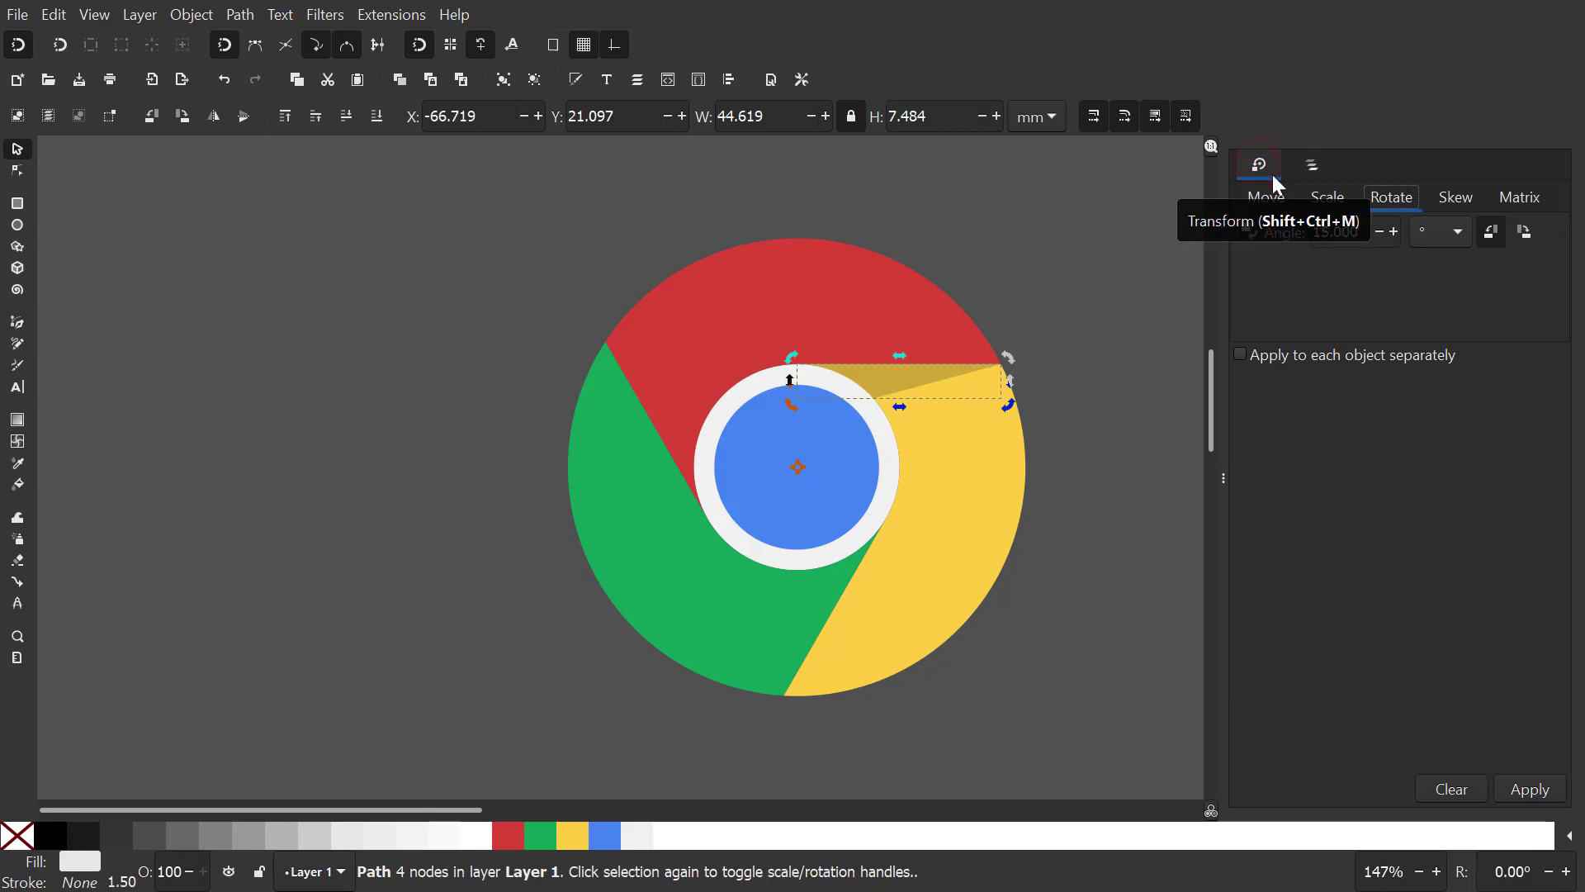
{"action": "triple_click", "coordinate": [1341, 234]}
{"action": "type", "text": "120"}
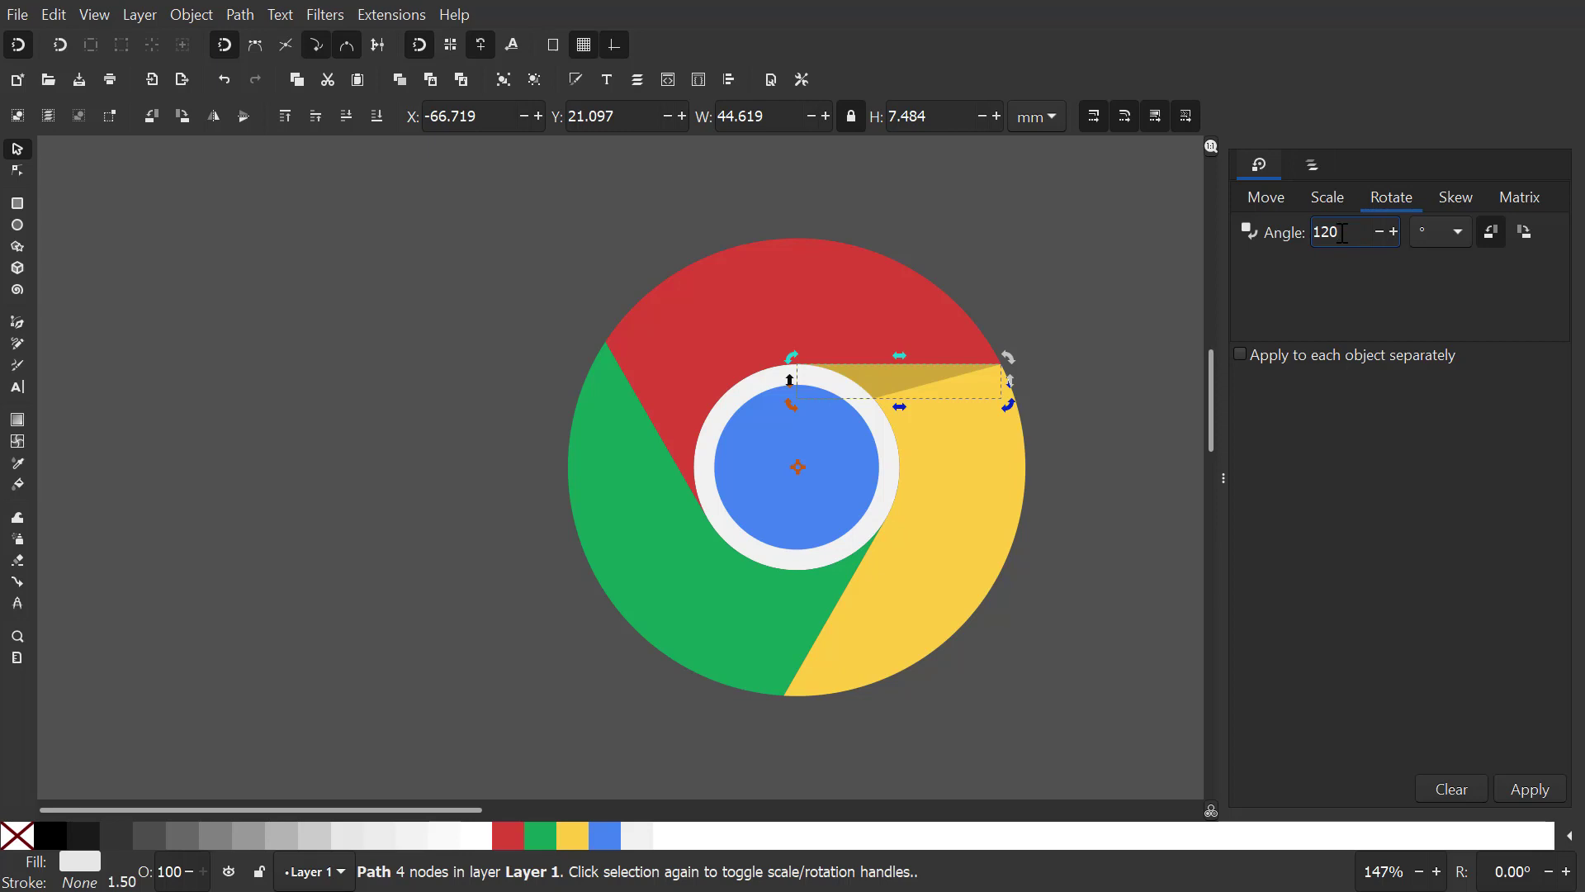
{"action": "key", "text": "Return"}
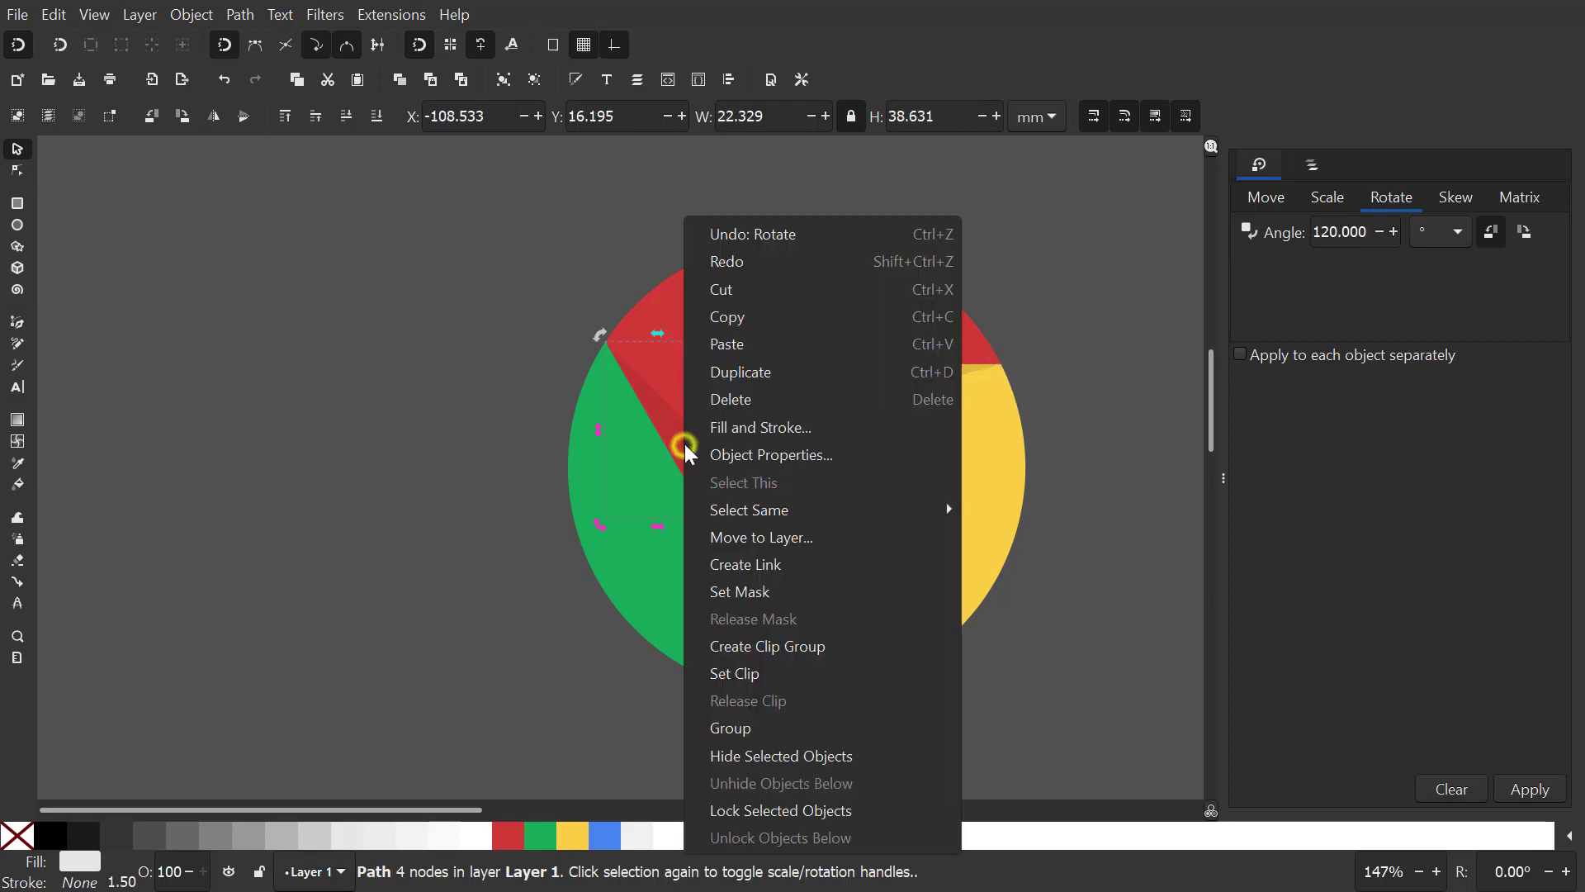
Duplicate that shadow and rotate it another 120° onto the green segment.
{"action": "right_click", "coordinate": [684, 446]}
{"action": "left_click", "coordinate": [725, 372]}
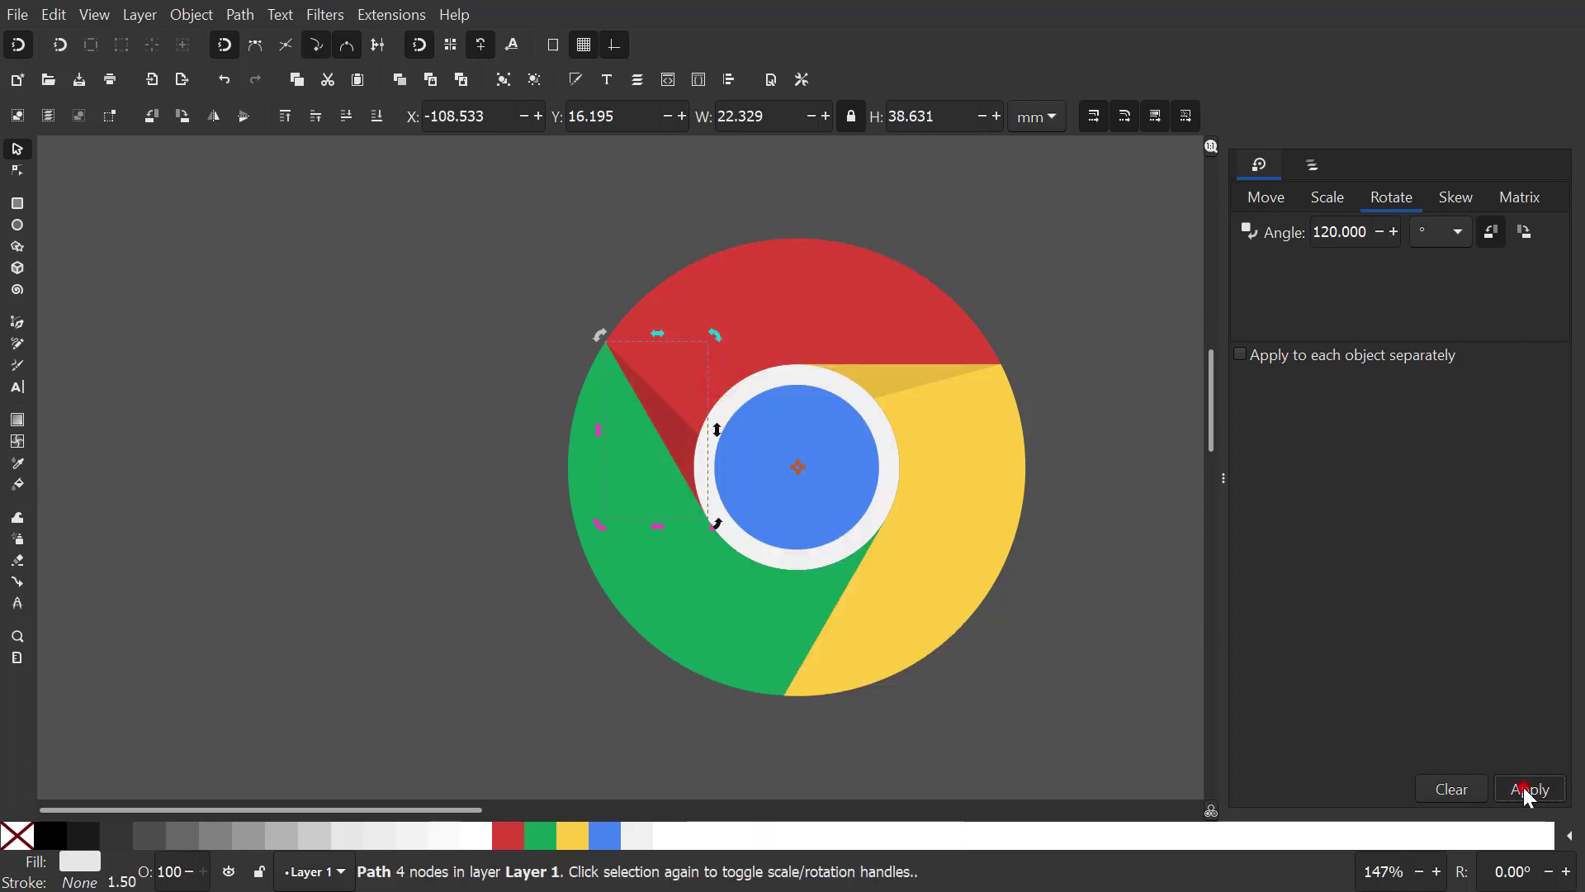
{"action": "left_click", "coordinate": [1523, 786]}
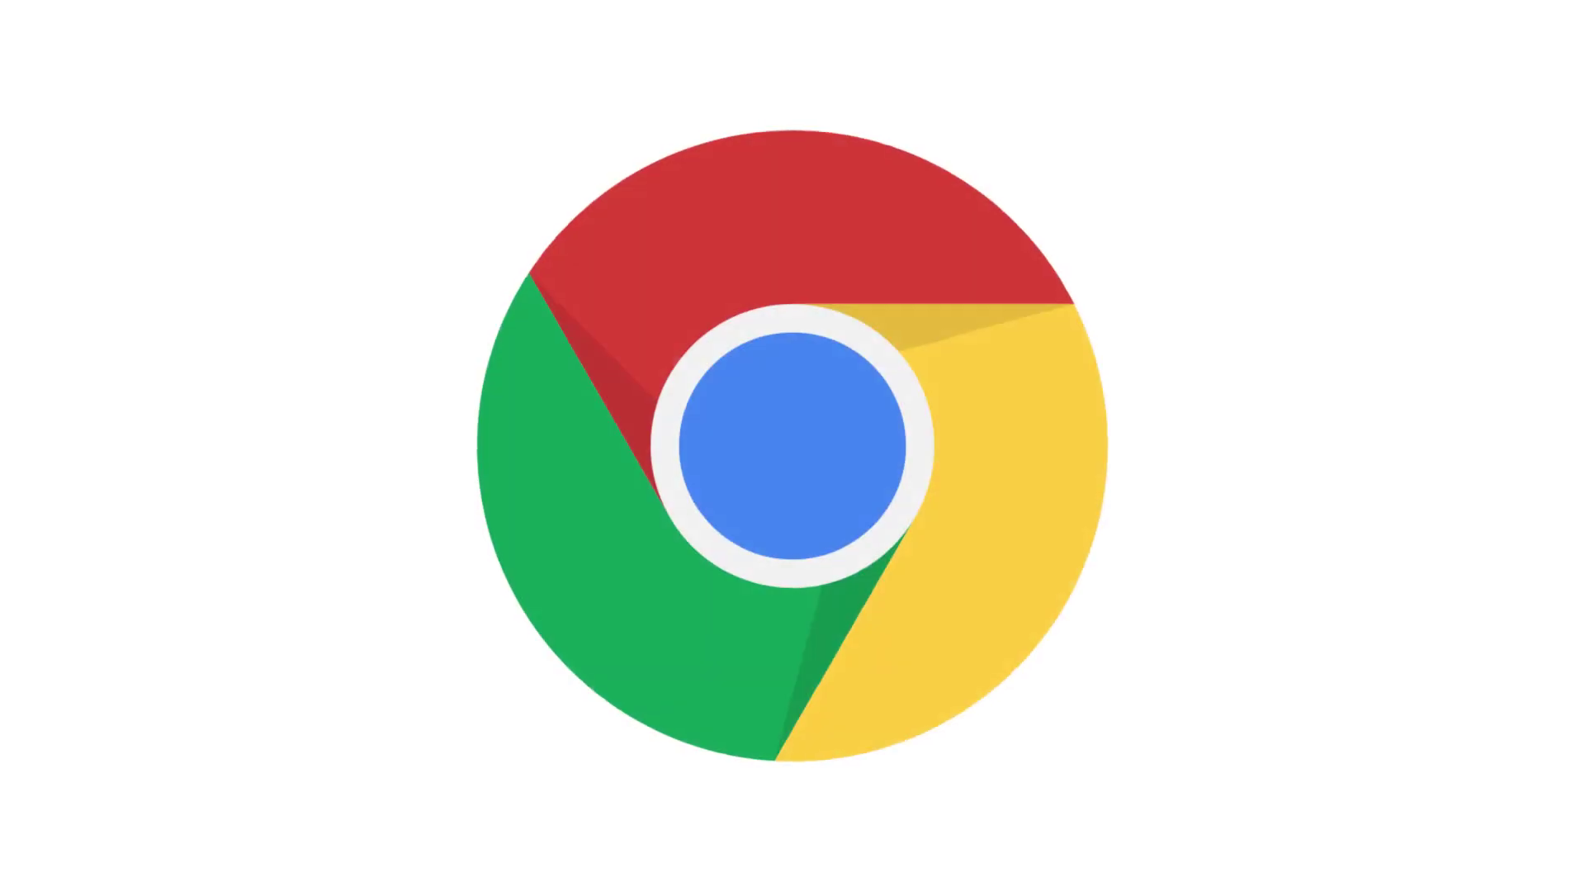